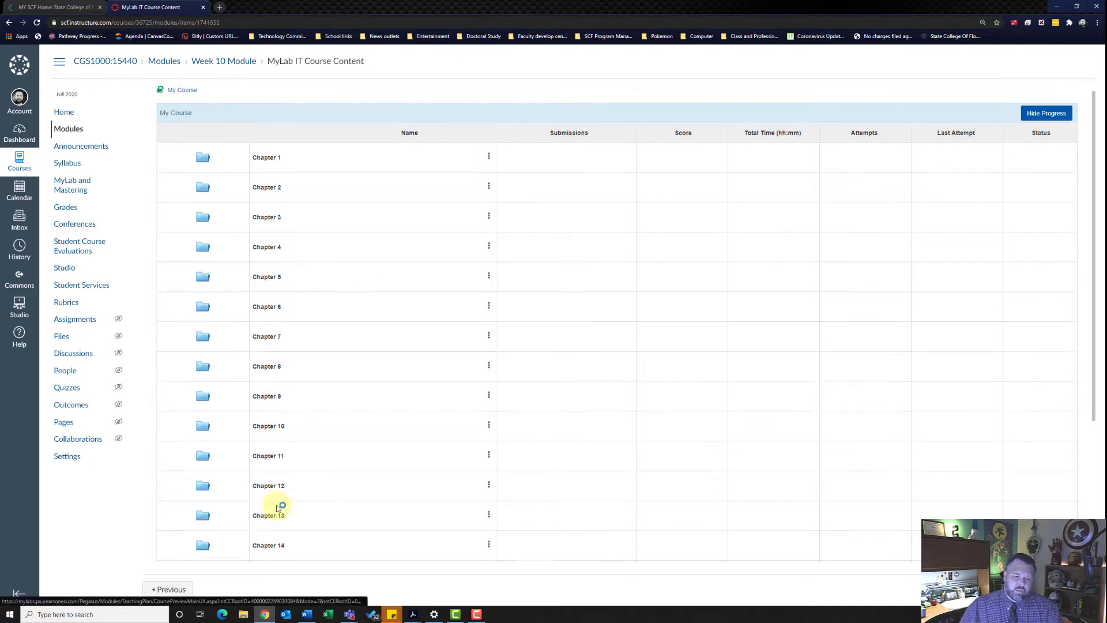
# Open the Chapter 12 homework Word 12G Letter and Resume and download all four of its starting files
pyautogui.click(274, 504)
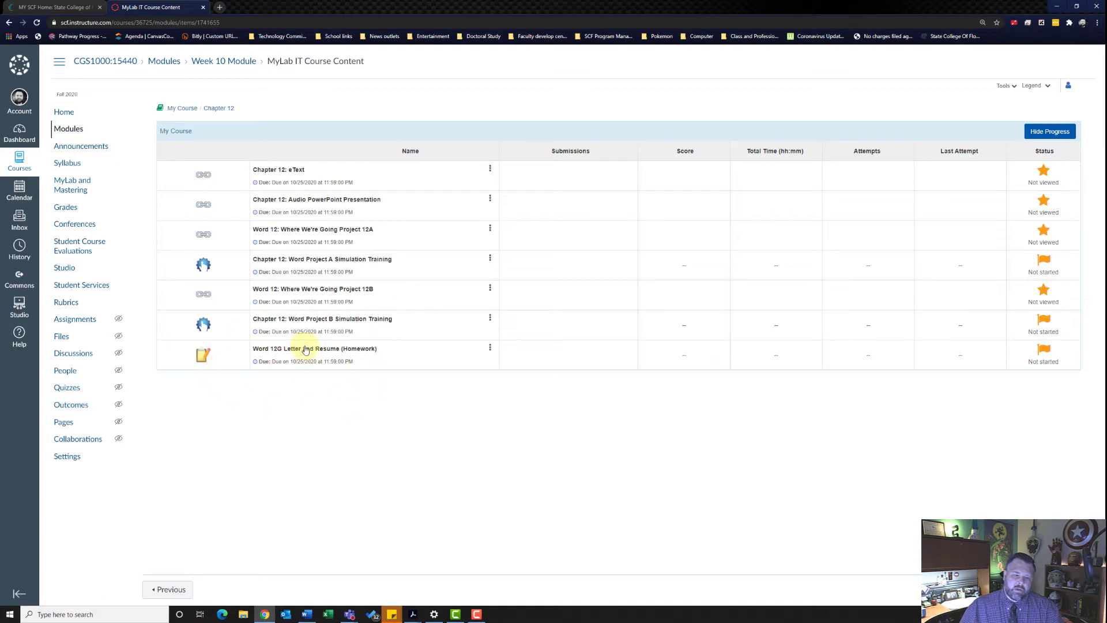
pyautogui.click(268, 349)
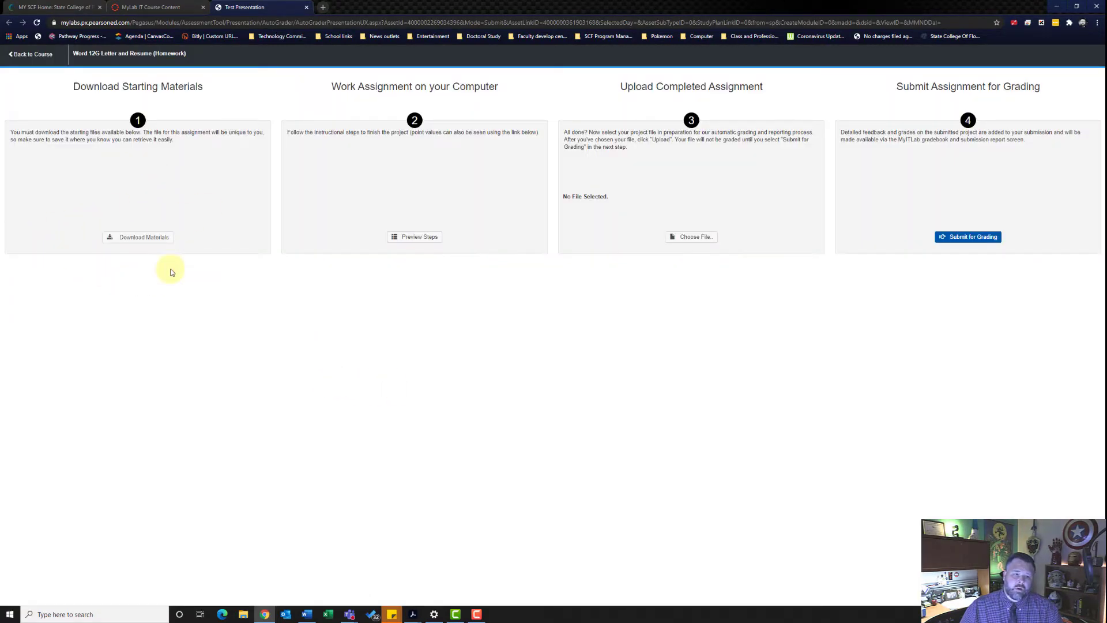
pyautogui.click(143, 239)
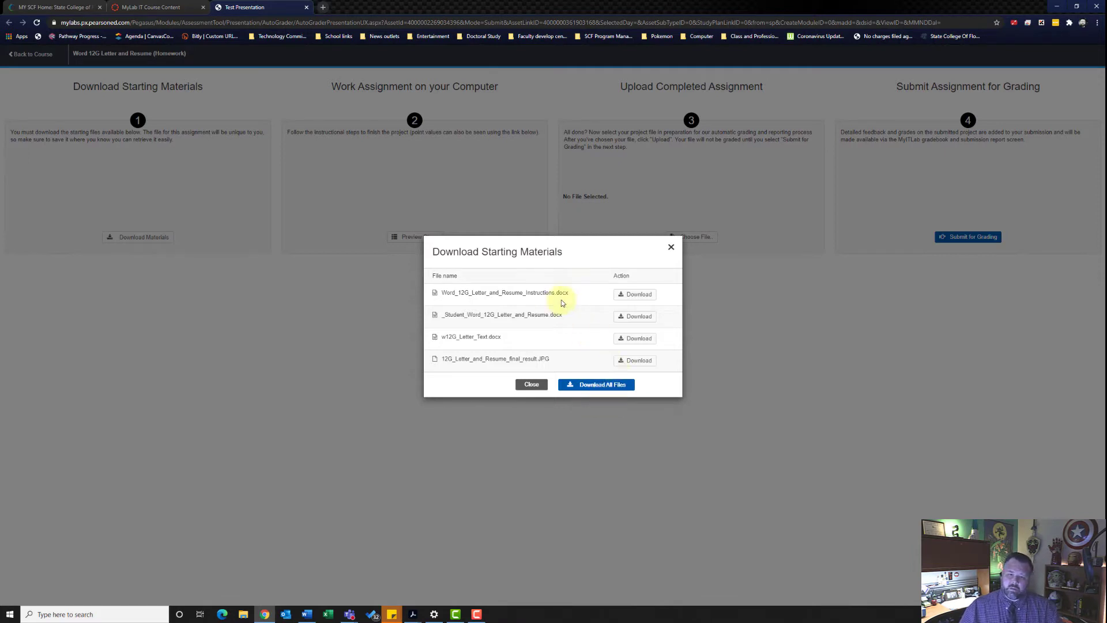
pyautogui.click(620, 294)
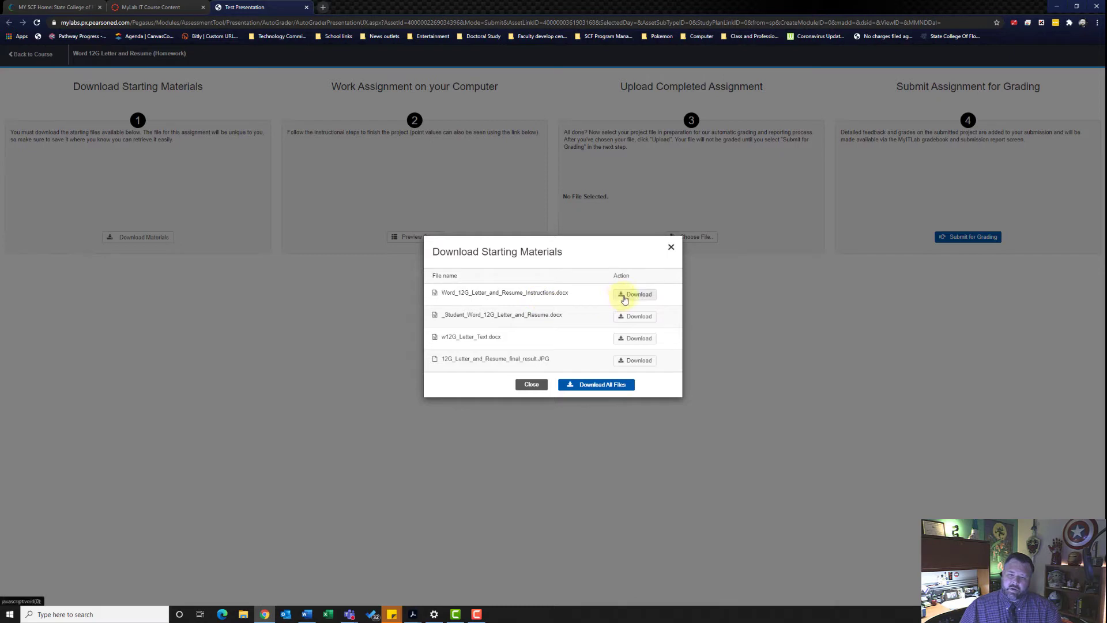
pyautogui.click(635, 304)
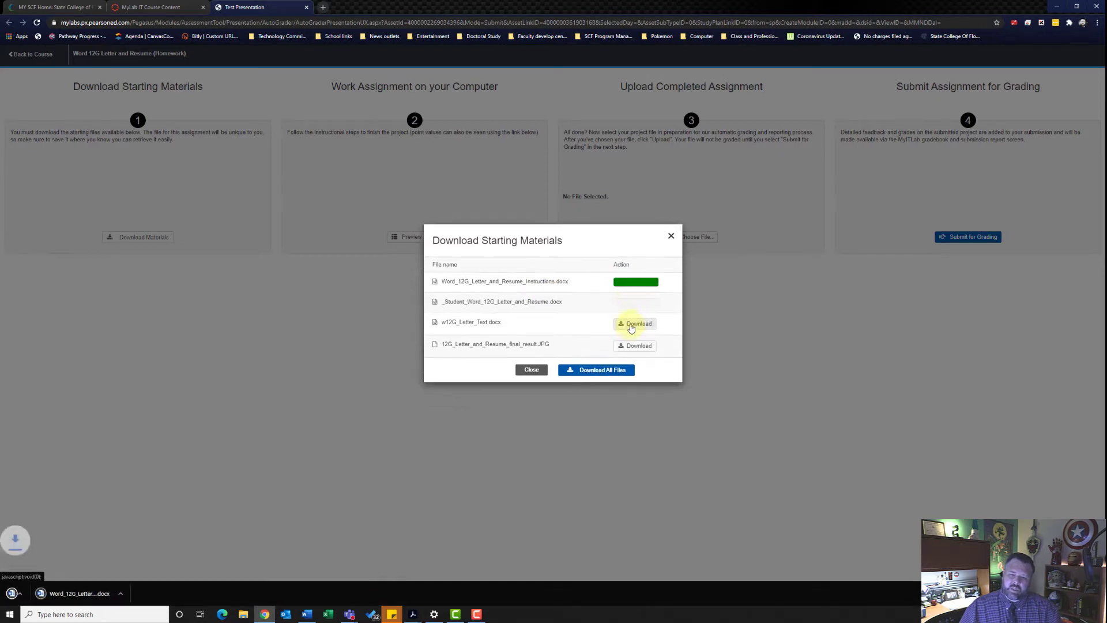
pyautogui.click(637, 323)
pyautogui.click(637, 346)
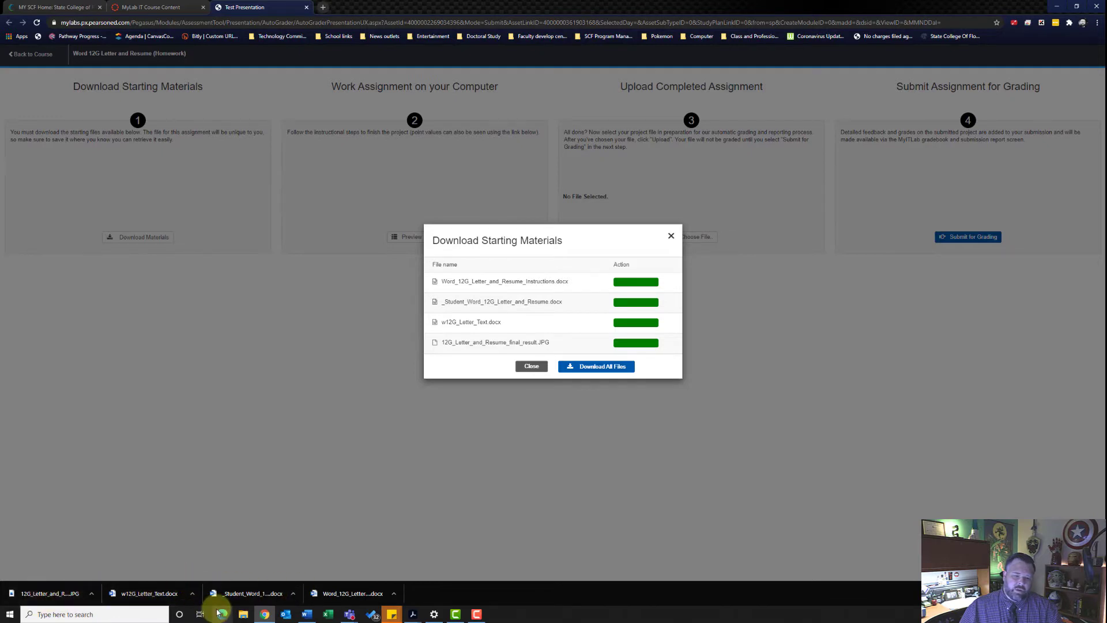
# Open the downloaded _Student_Word_12G_Letter_and_Resume document in Word, maximize it, enable editing and decline the resume suggestions
pyautogui.click(245, 597)
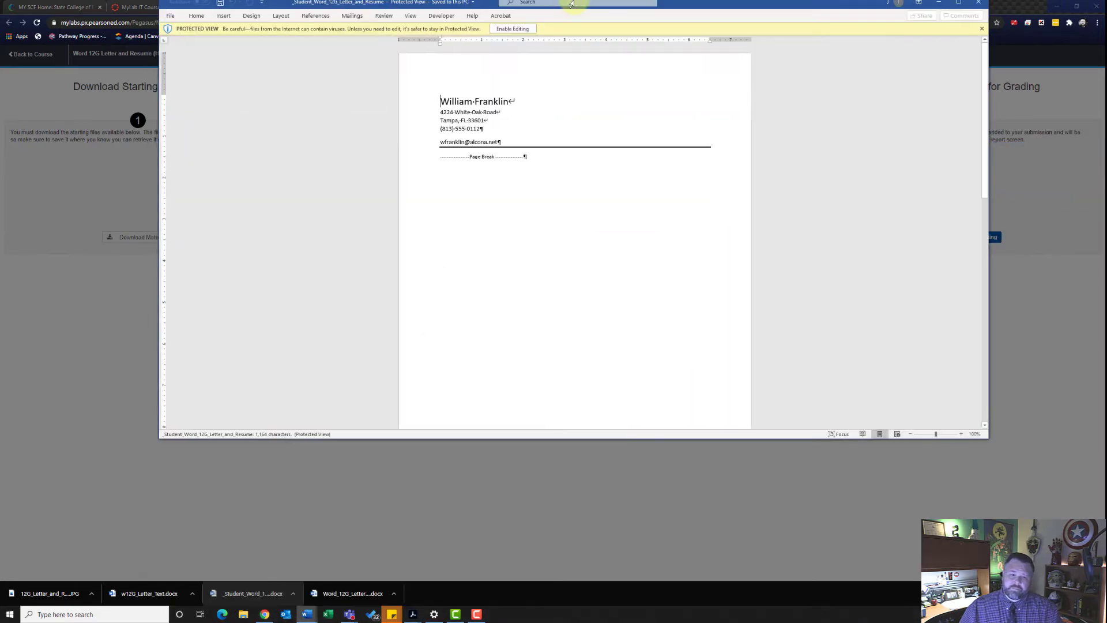
pyautogui.doubleClick(570, 3)
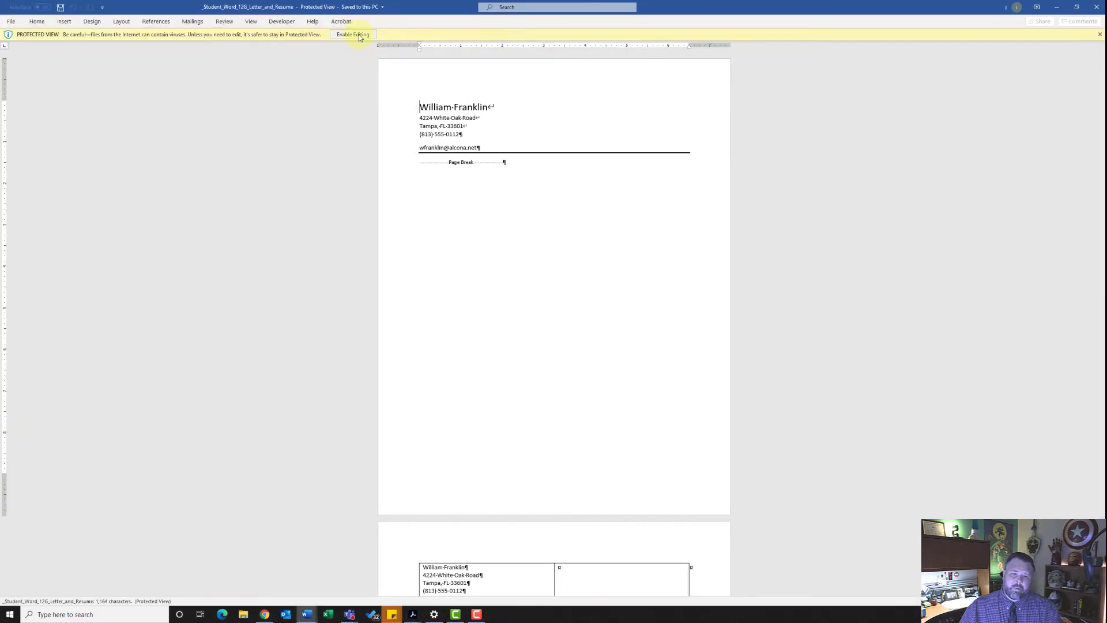
pyautogui.click(353, 34)
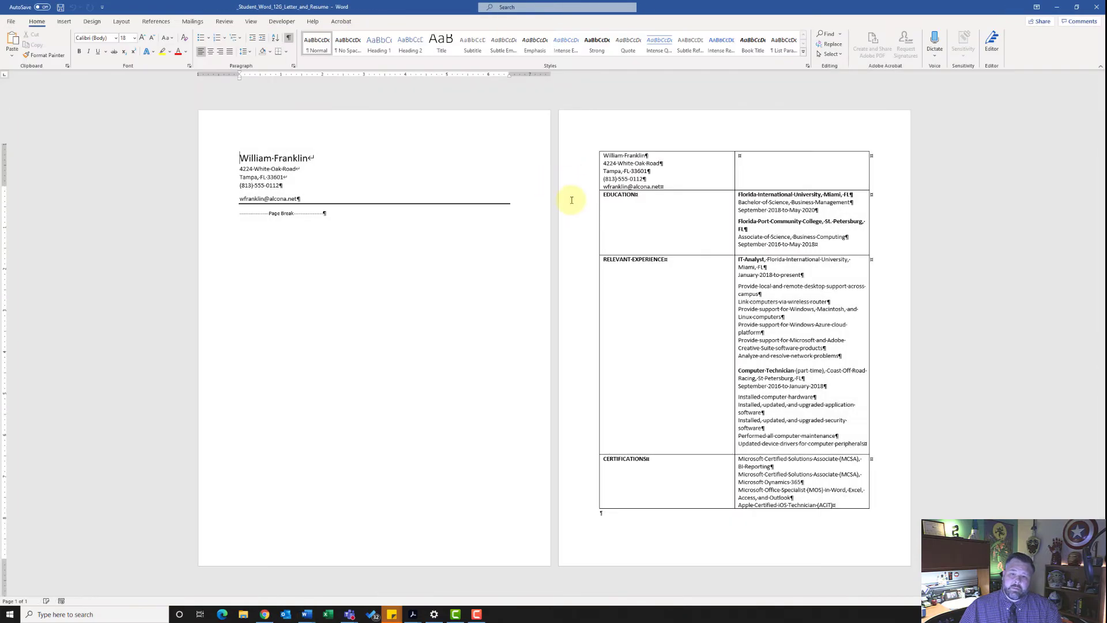
pyautogui.scroll(5, 477, 218)
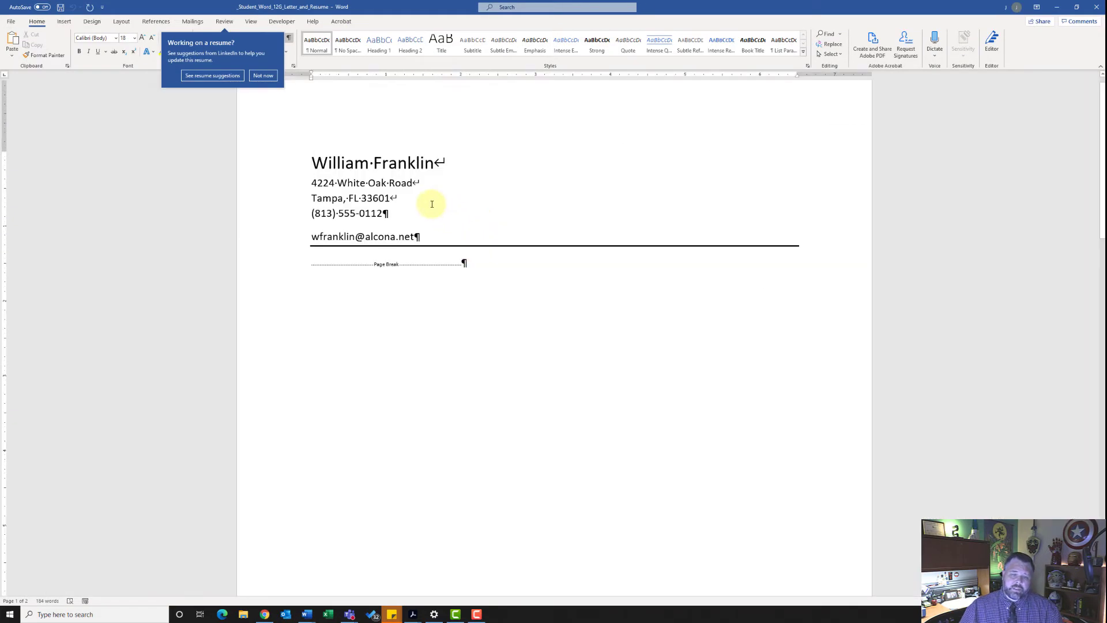
pyautogui.click(263, 75)
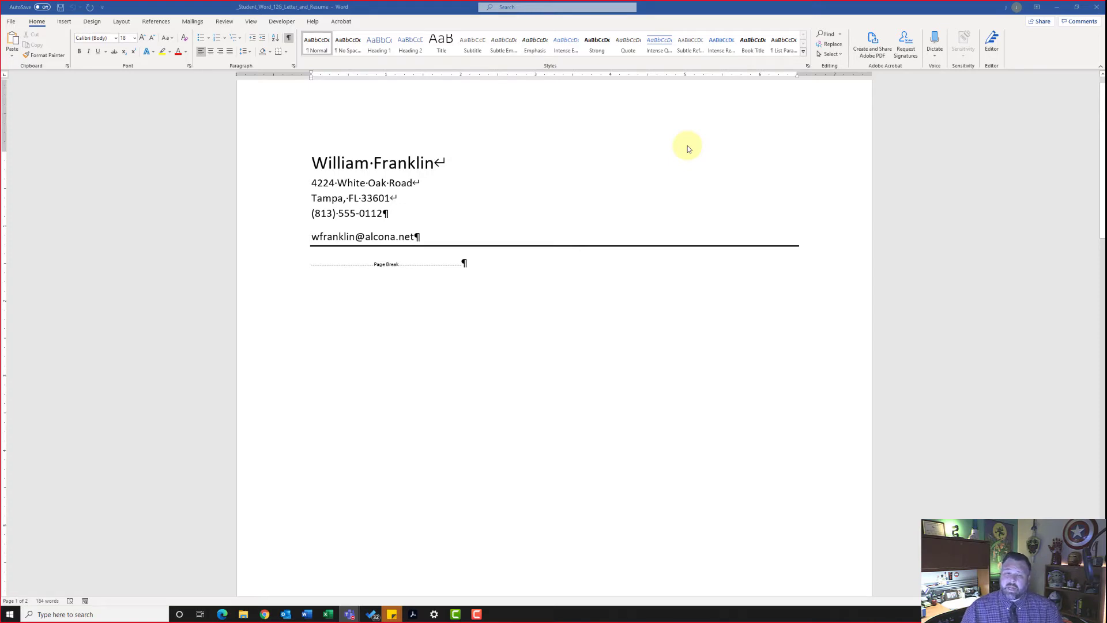
# Insert the file name field in the document footer and close the footer
pyautogui.click(64, 21)
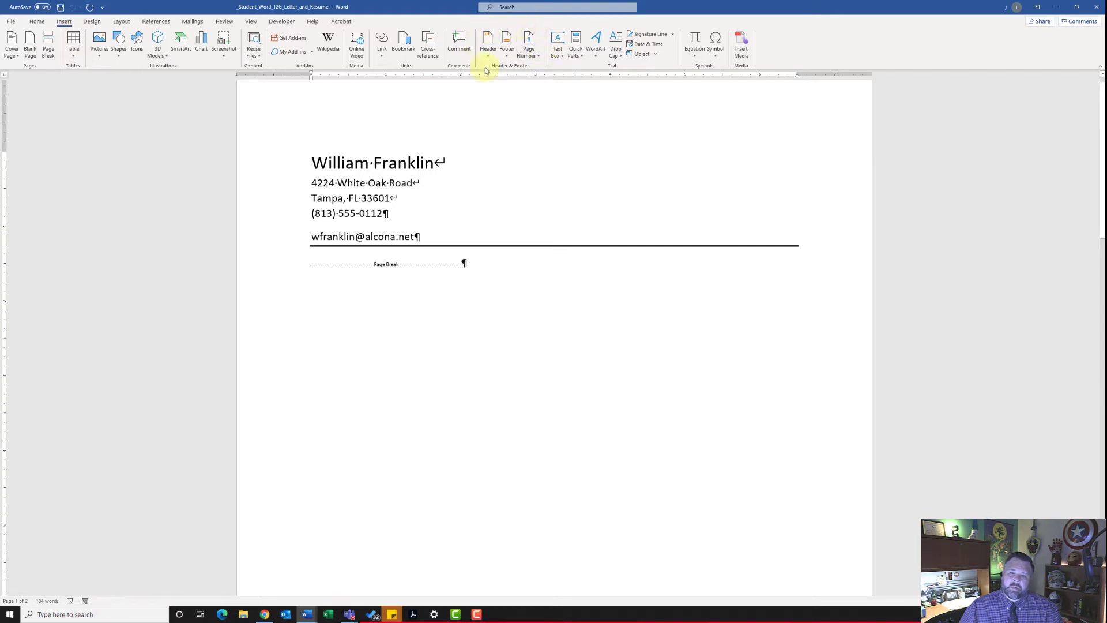
pyautogui.click(507, 51)
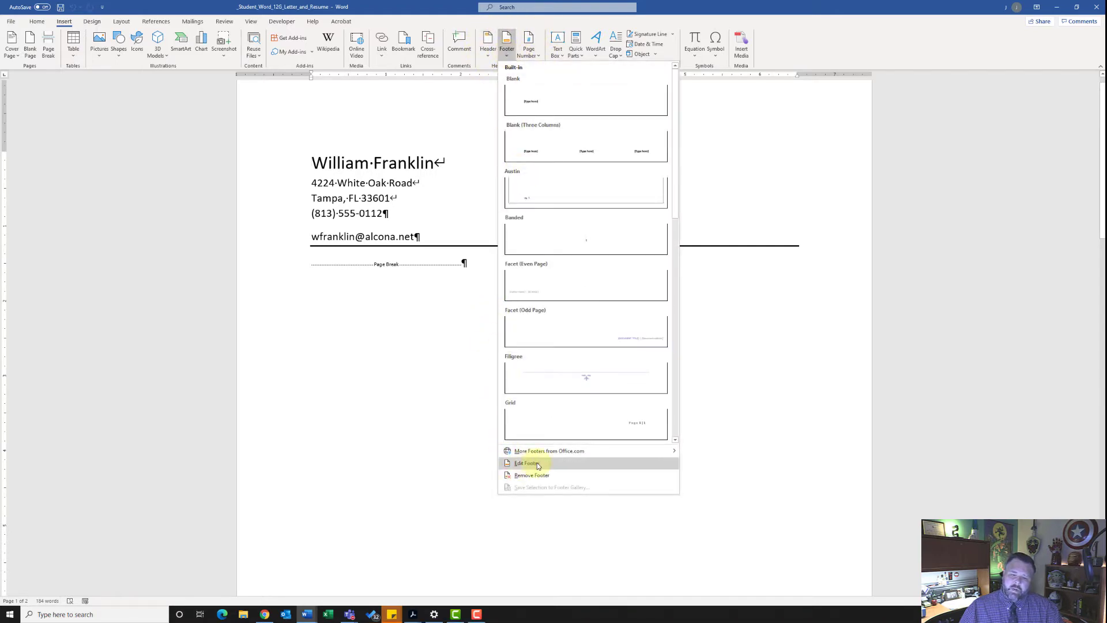
pyautogui.click(538, 465)
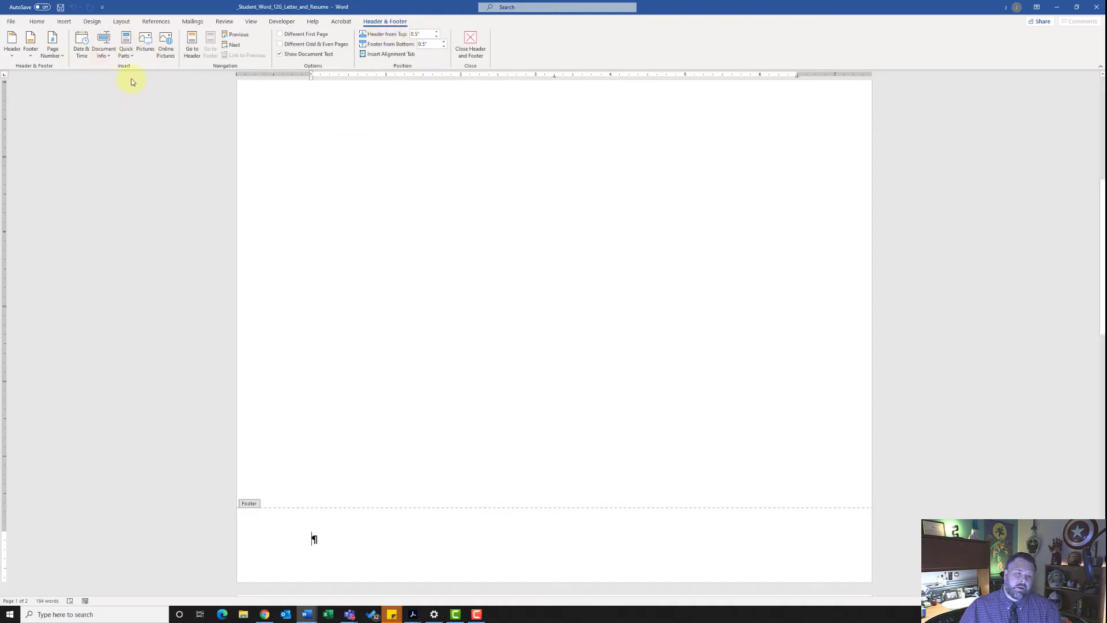
pyautogui.click(107, 58)
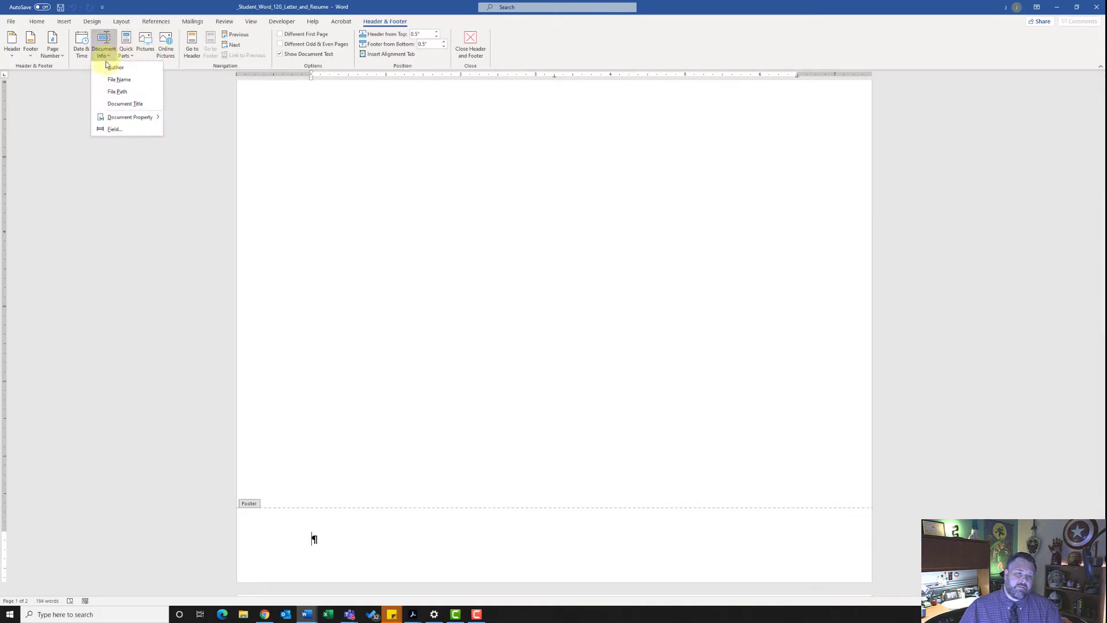
pyautogui.click(111, 79)
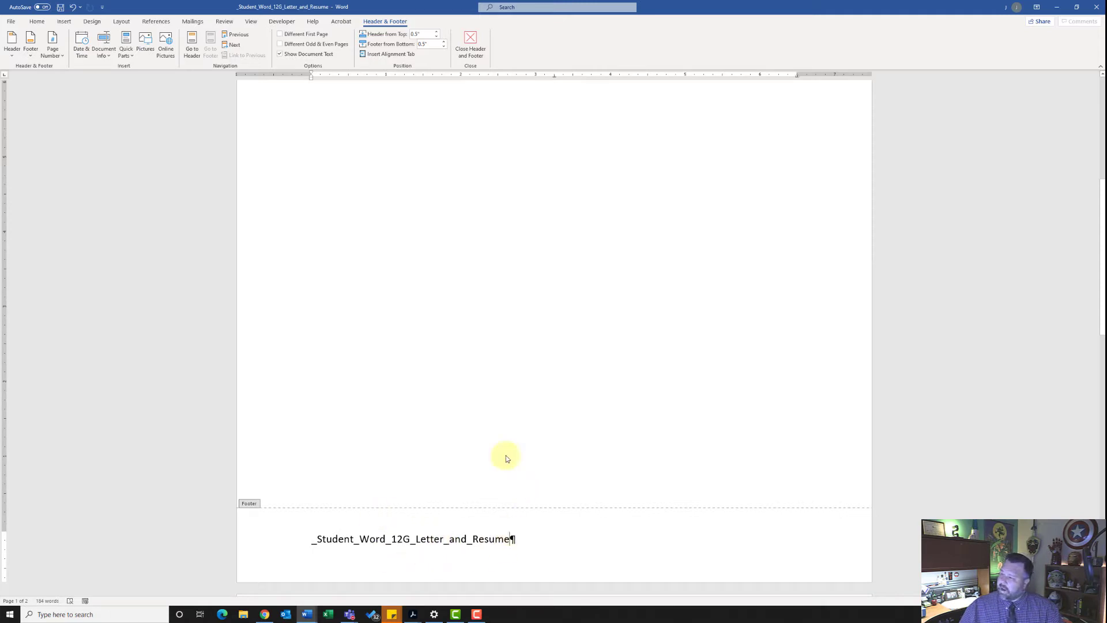
pyautogui.click(471, 51)
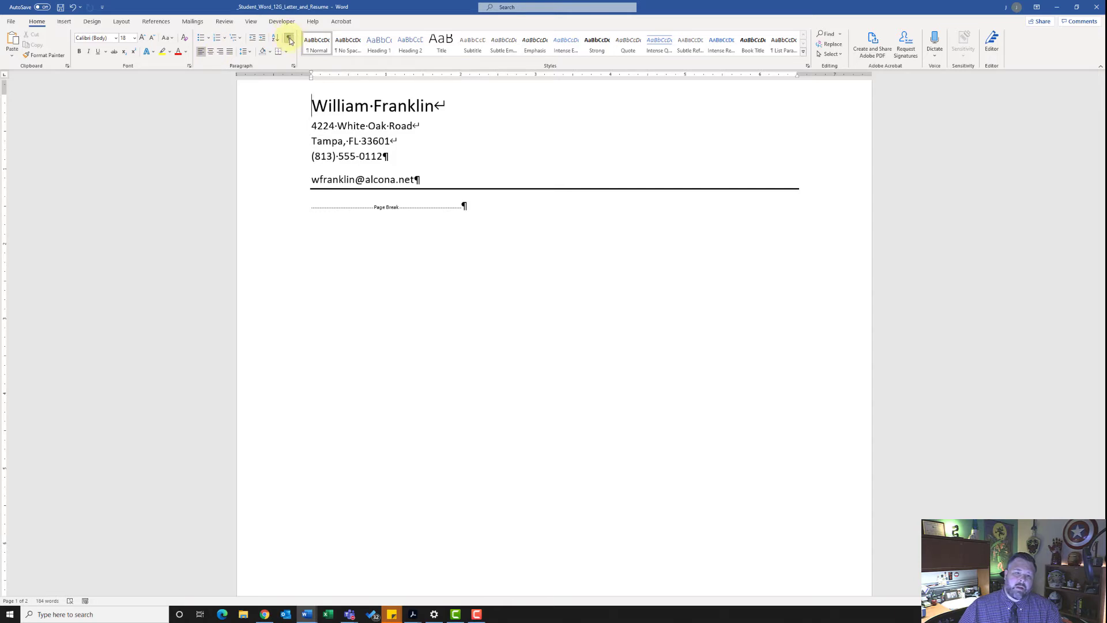
pyautogui.click(251, 22)
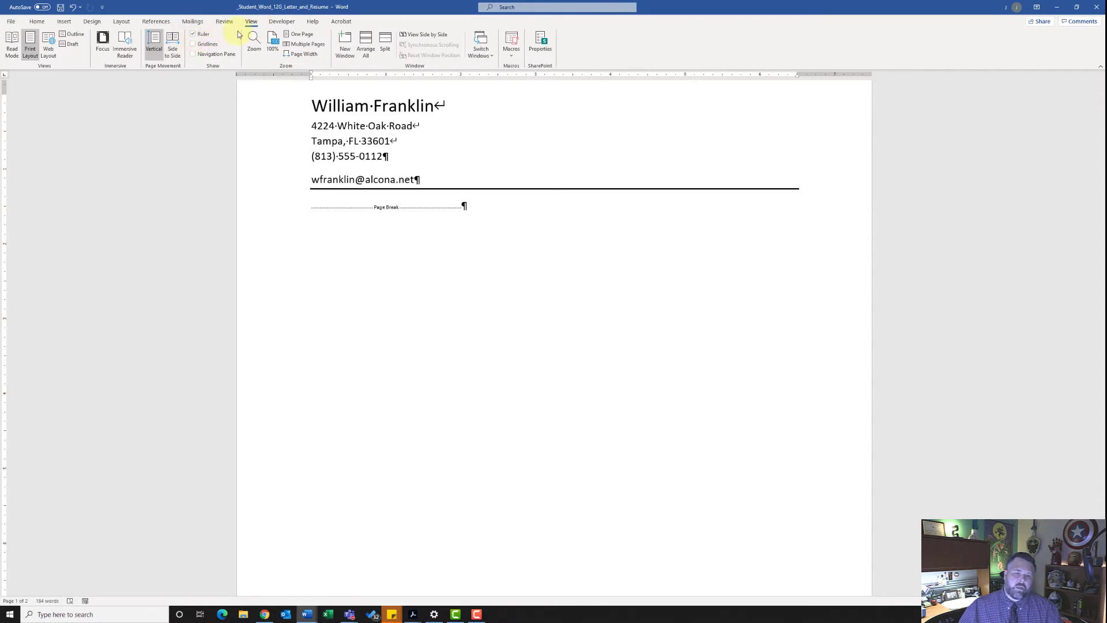
pyautogui.click(34, 22)
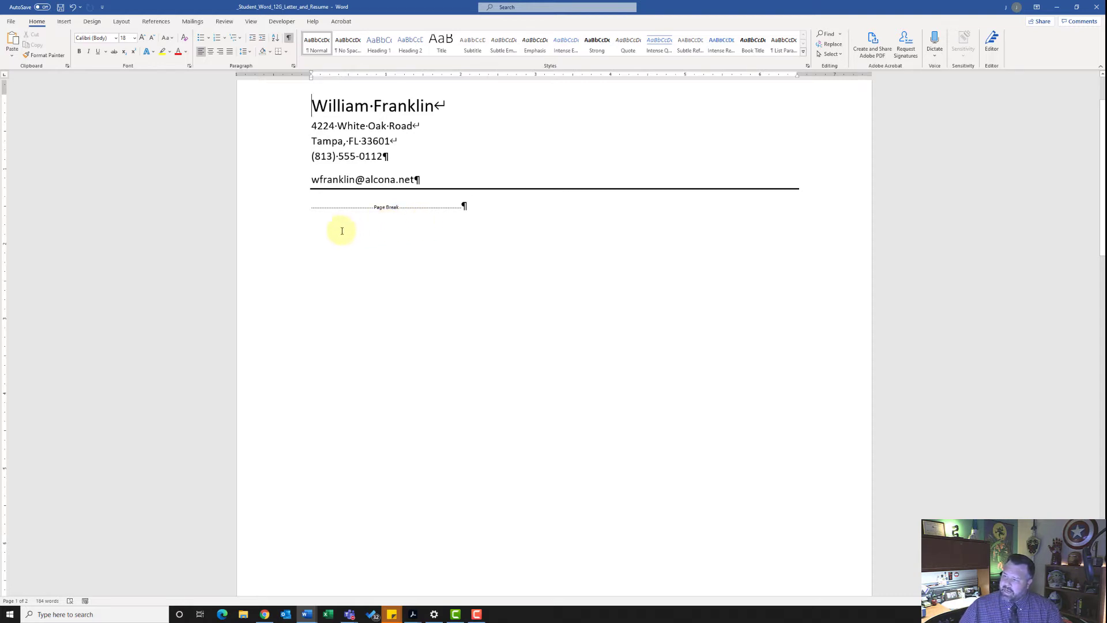
# Add two blank paragraphs below the letterhead, directly before the page break
pyautogui.click(461, 209)
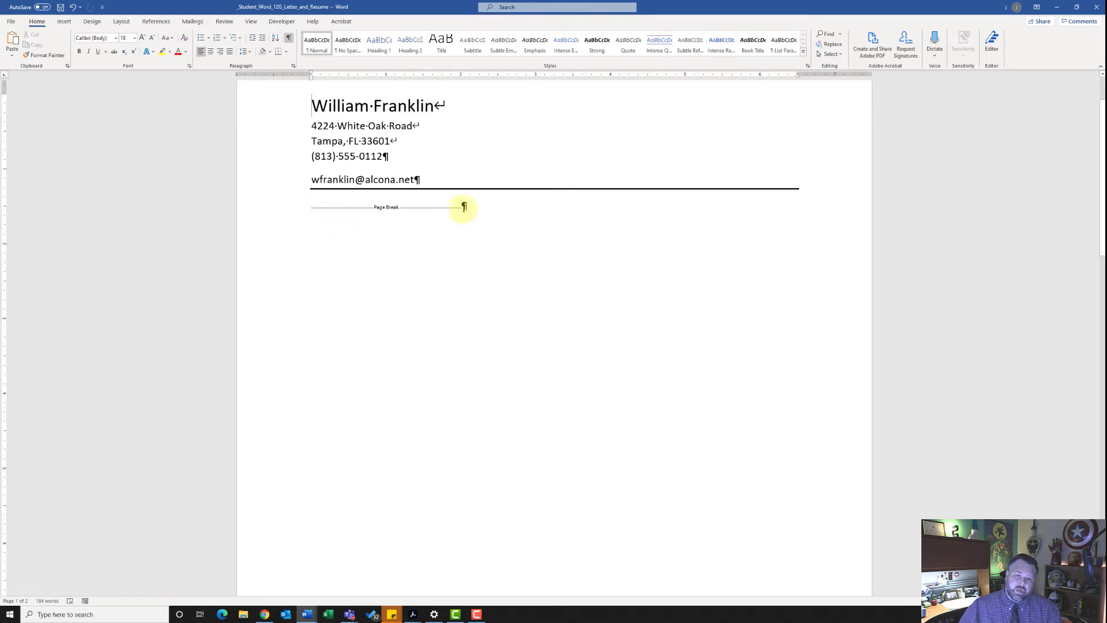
pyautogui.click(308, 203)
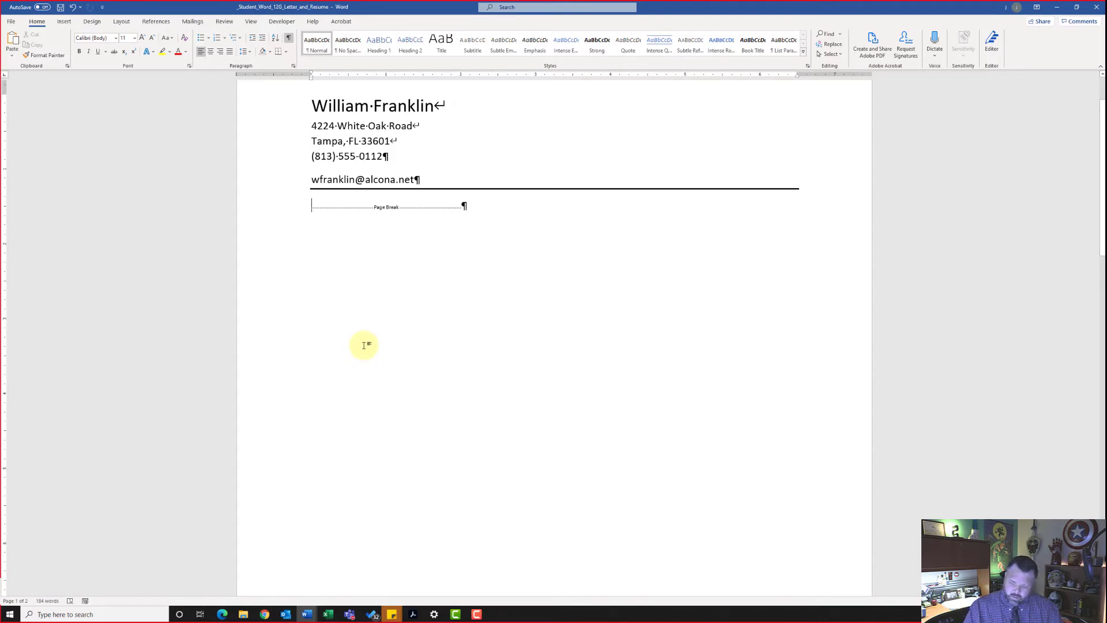
pyautogui.press('Return')
pyautogui.press('Return')
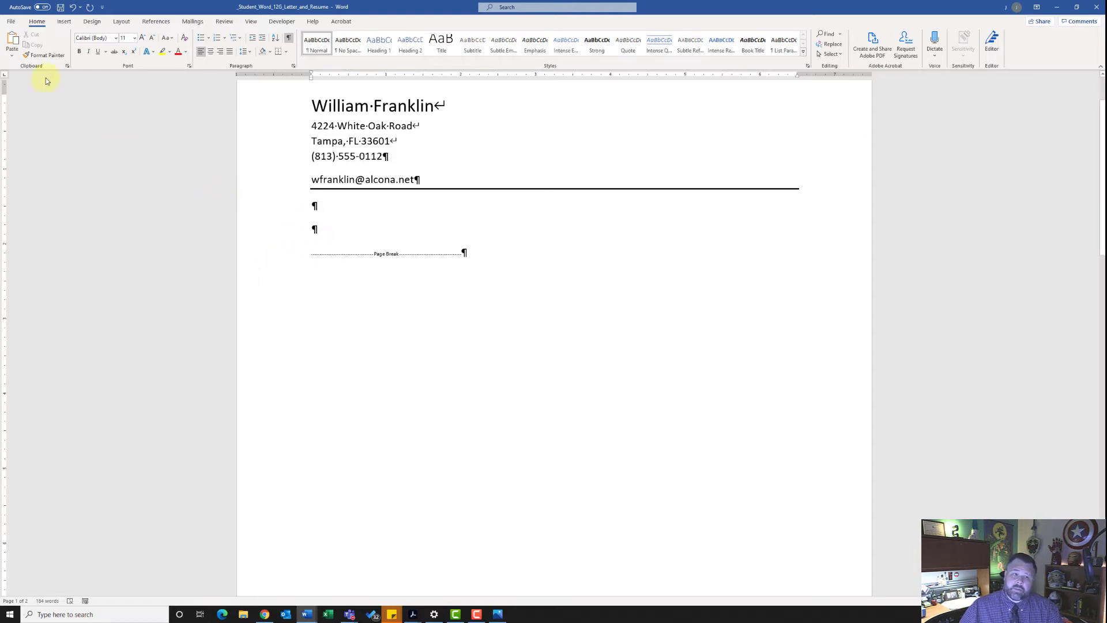
# Insert the current date before the page break in the format October 20, 2020, without automatic updating, followed by two paragraph breaks
pyautogui.click(64, 23)
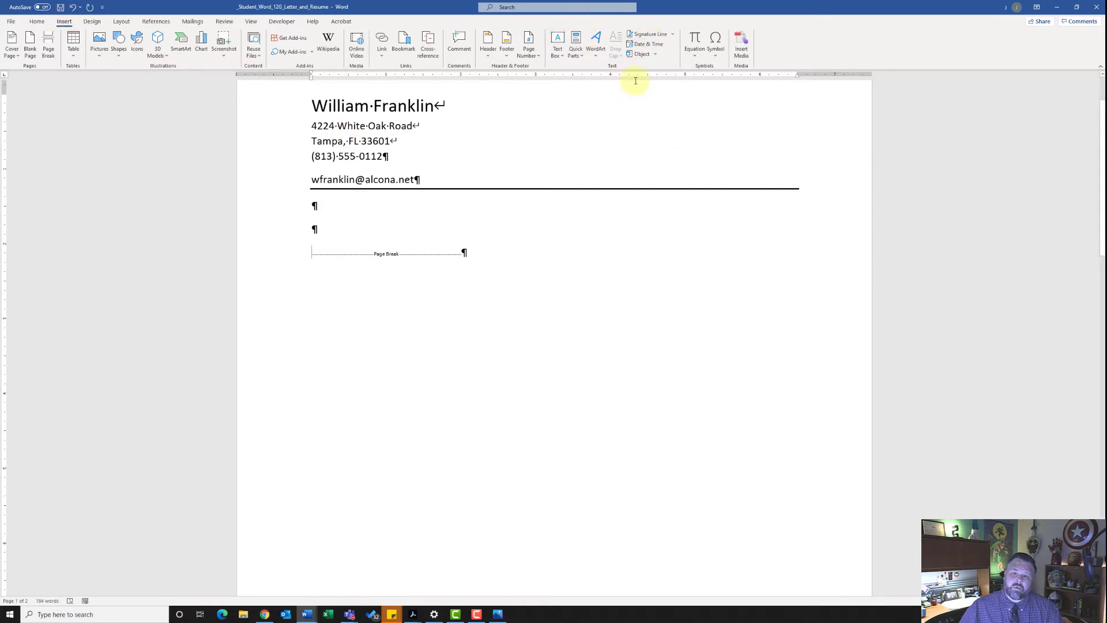
pyautogui.click(650, 46)
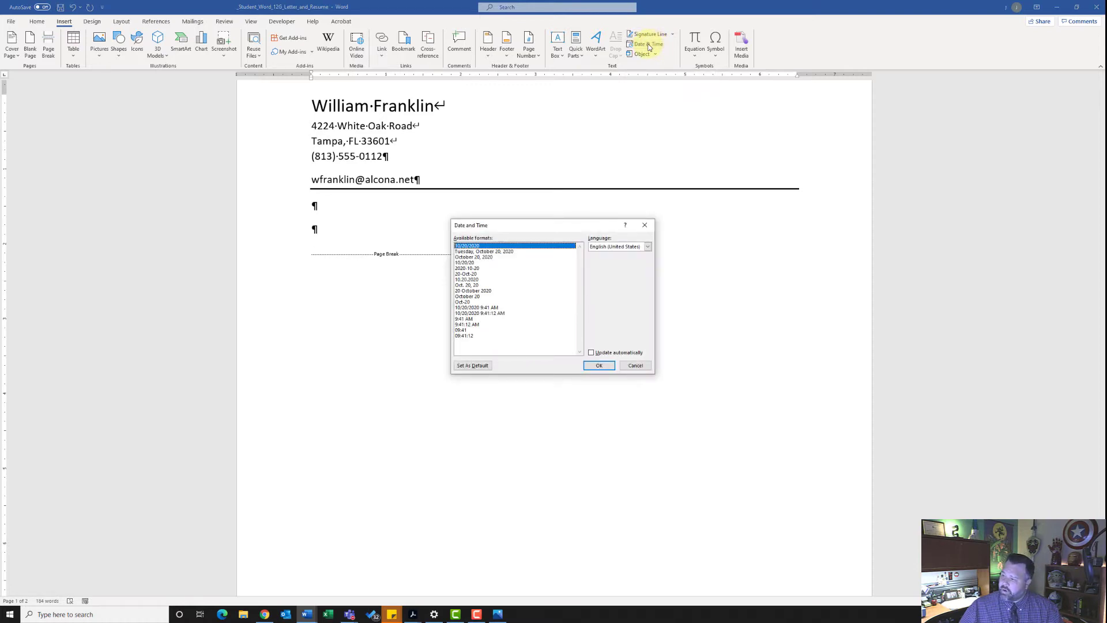
pyautogui.click(477, 257)
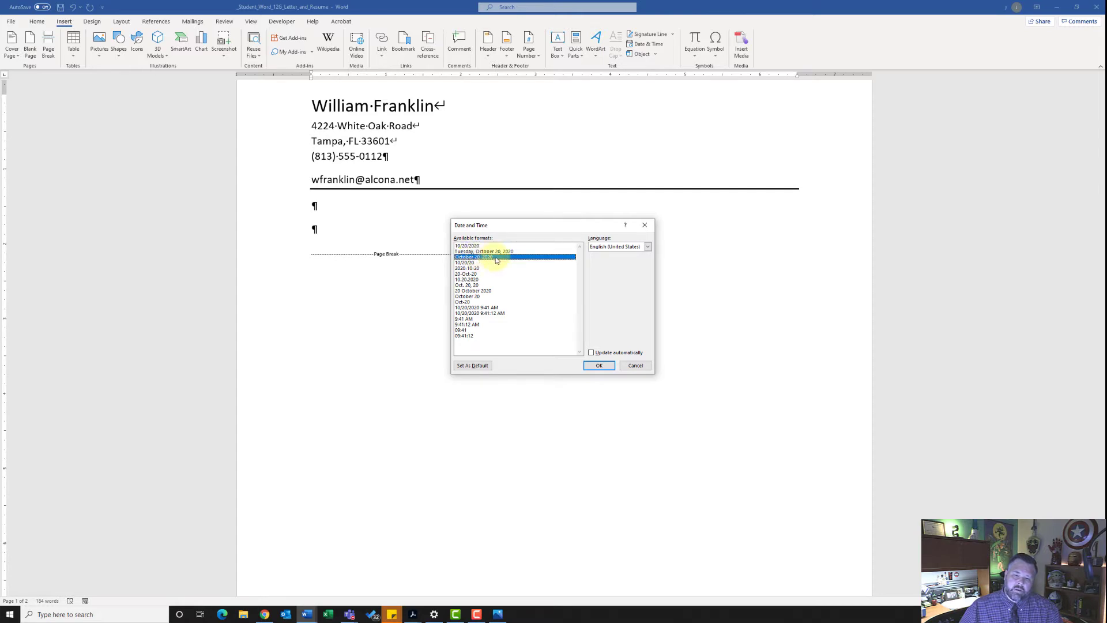
pyautogui.click(603, 369)
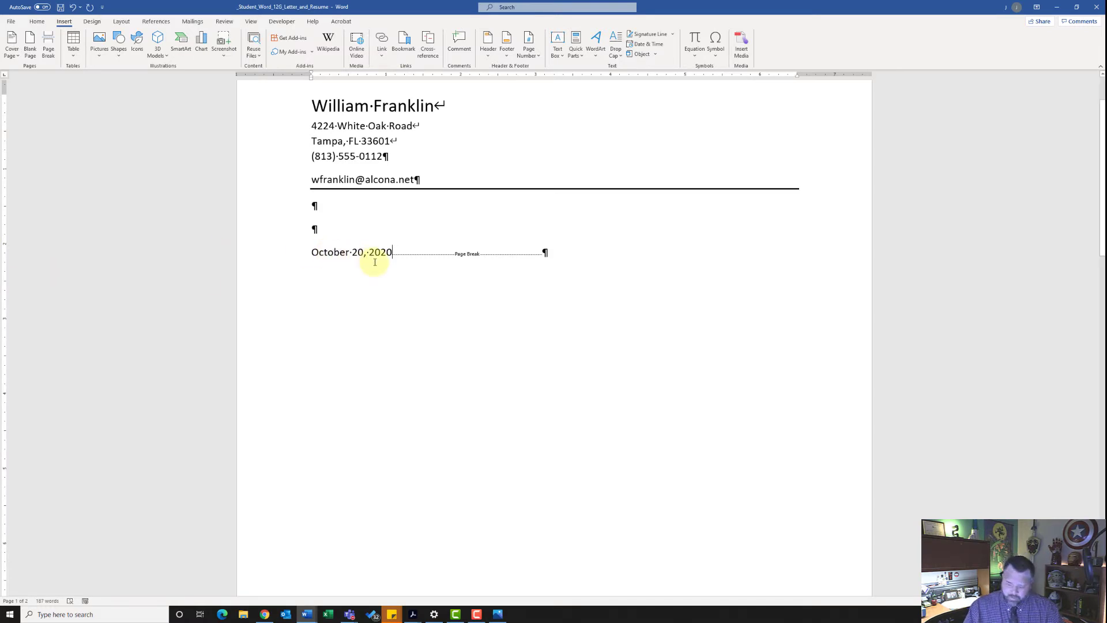
pyautogui.press('Return')
pyautogui.press('Return')
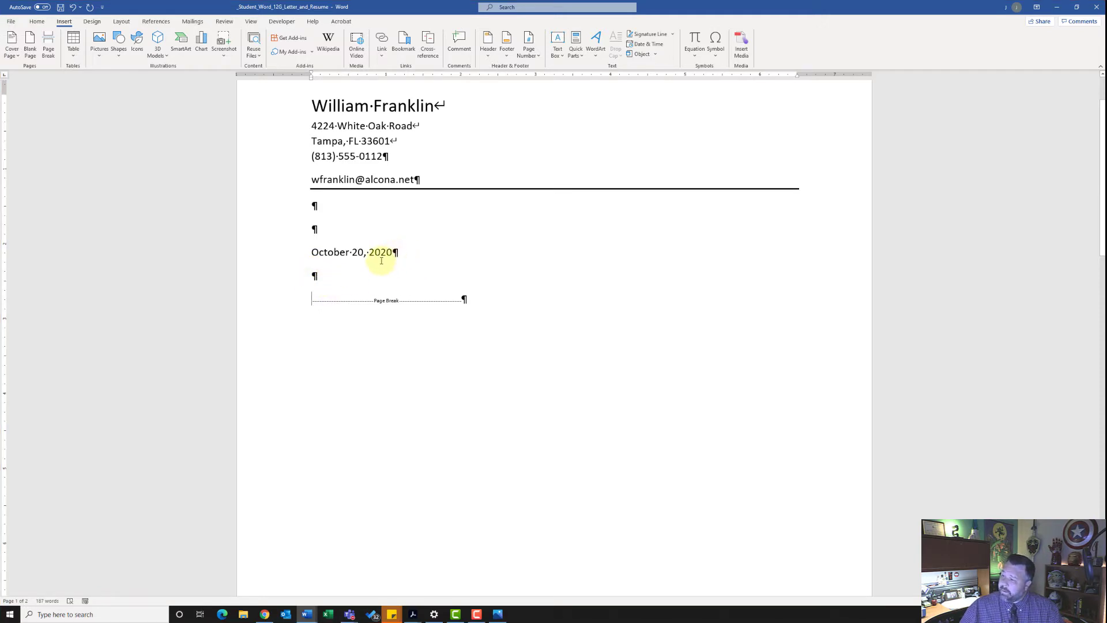
# Enter the recipient's courtesy title and full name followed by ", Director" as the first inside address line, and start a new paragraph
pyautogui.write('Ms')
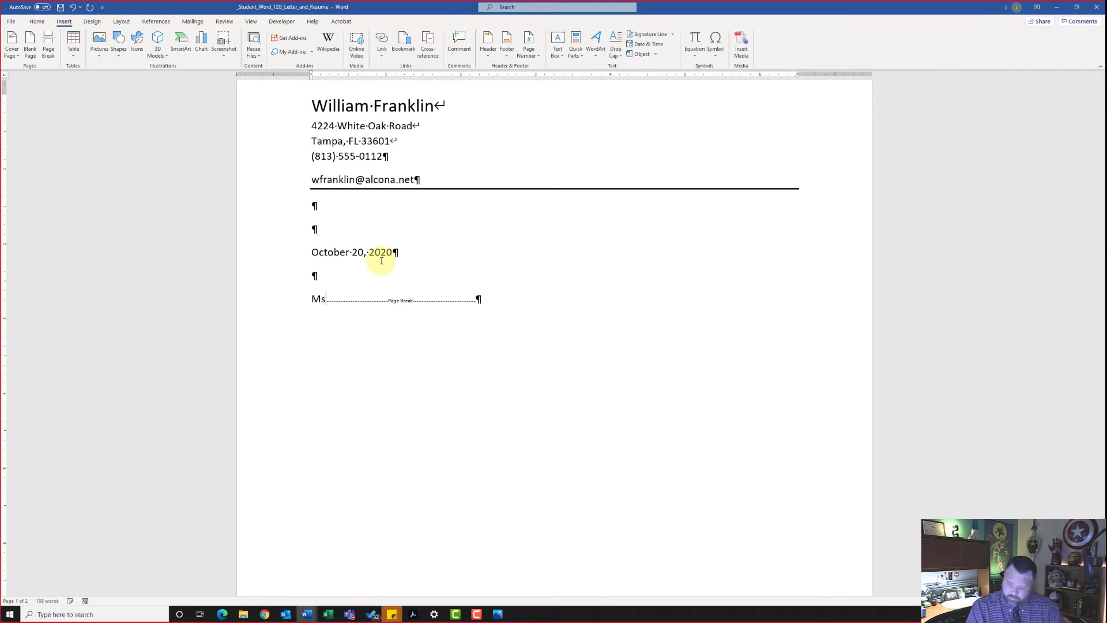
pyautogui.write('. Mar')
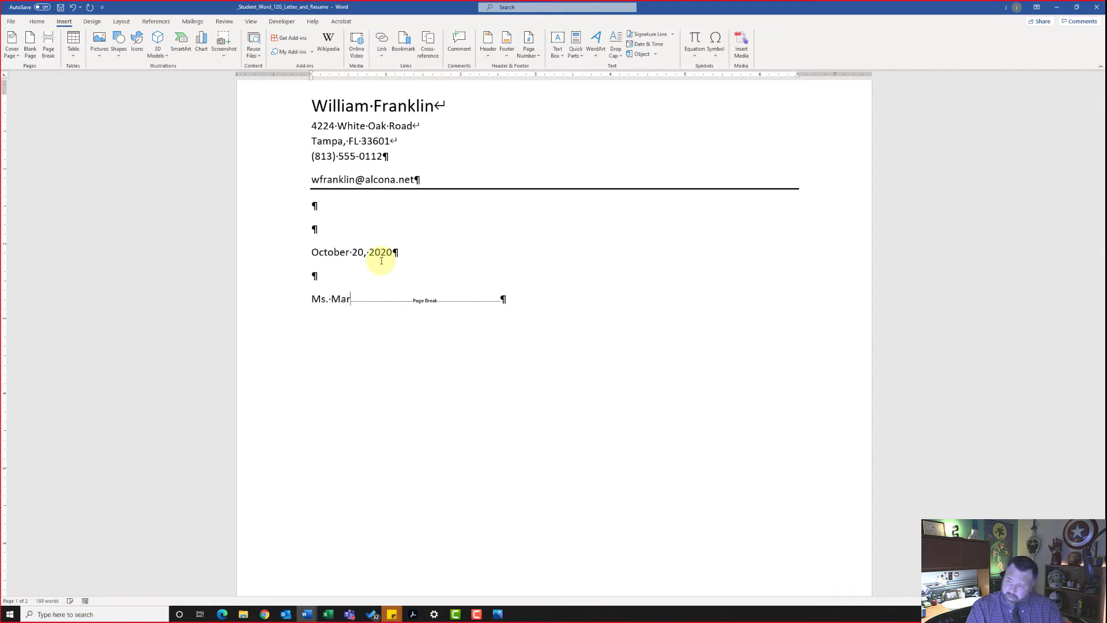
pyautogui.write('y ')
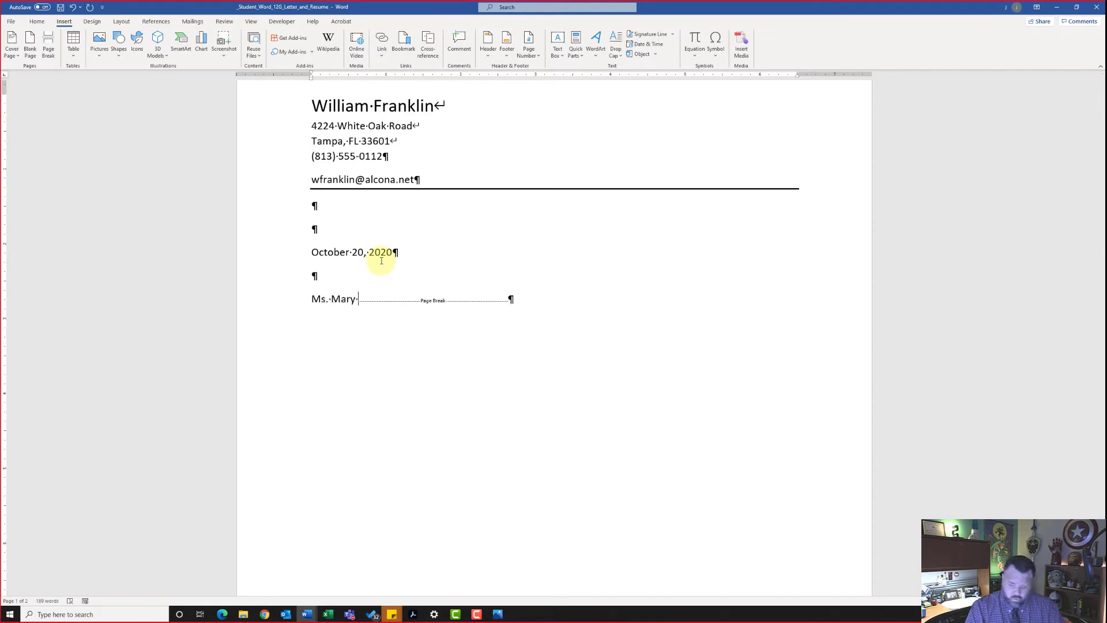
pyautogui.write('WEalker')
pyautogui.press('BackSpace')
pyautogui.press('BackSpace')
pyautogui.press('BackSpace')
pyautogui.press('BackSpace')
pyautogui.press('BackSpace')
pyautogui.press('BackSpace')
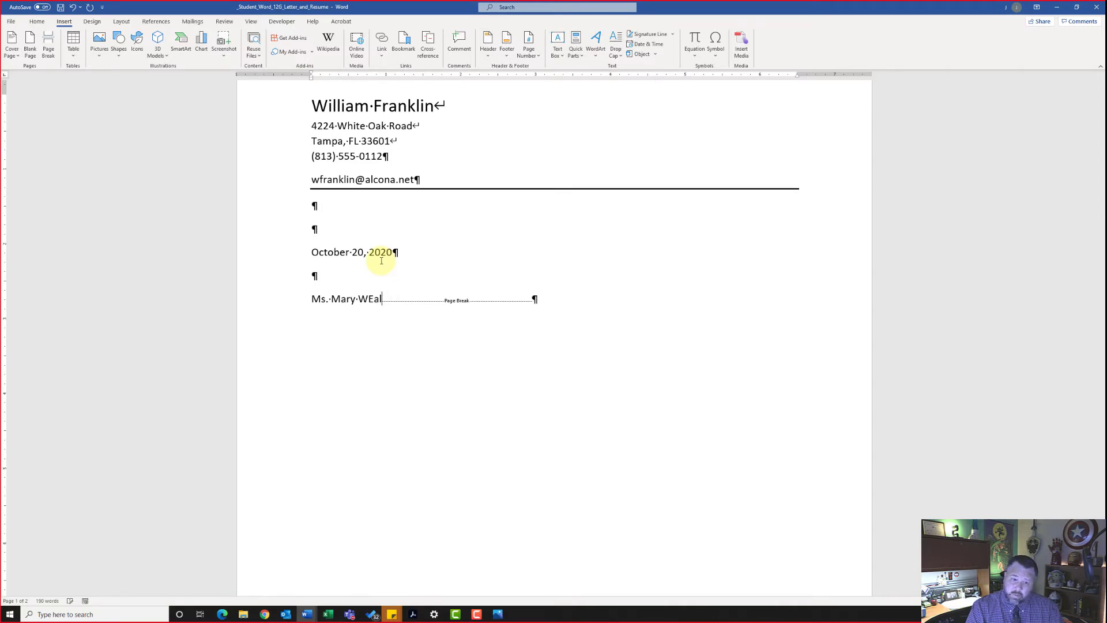
pyautogui.write('alker-')
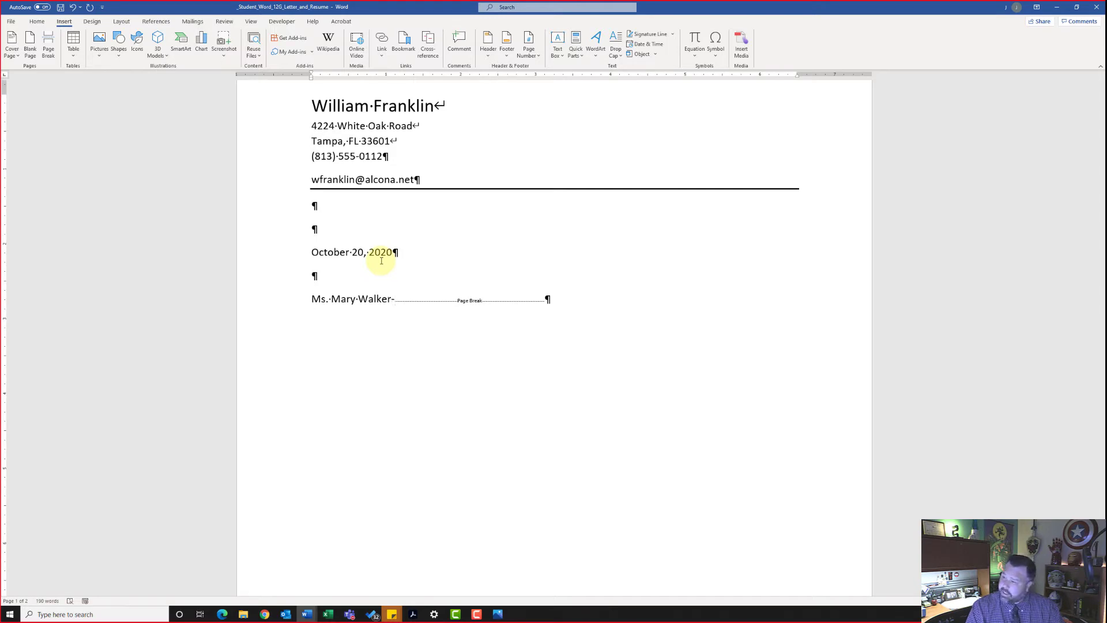
pyautogui.write(' Huelsman, D')
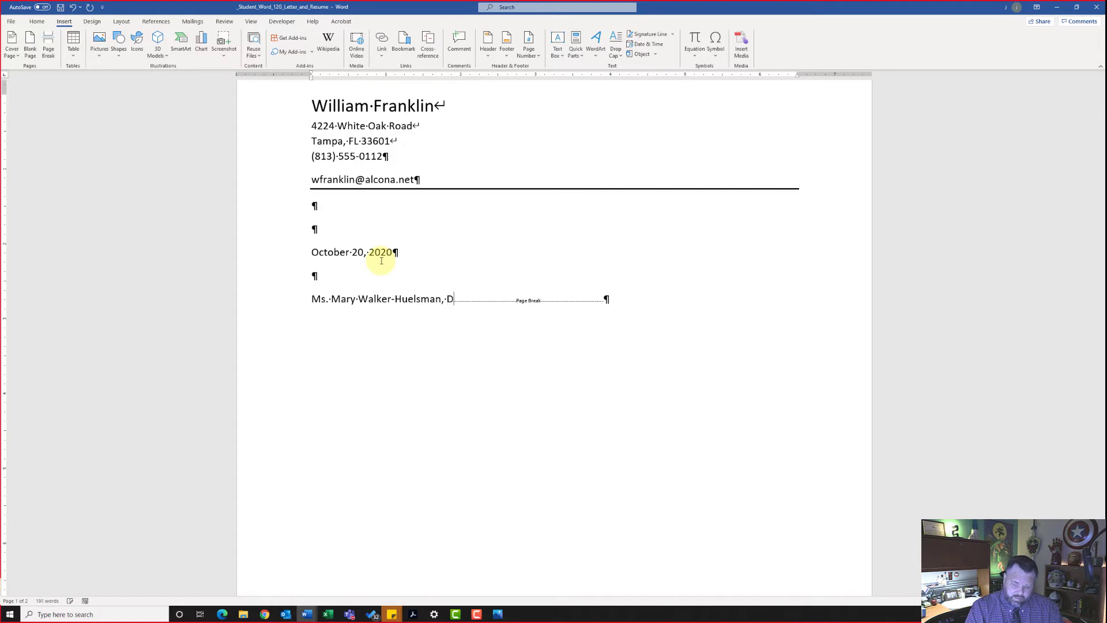
pyautogui.write('irector')
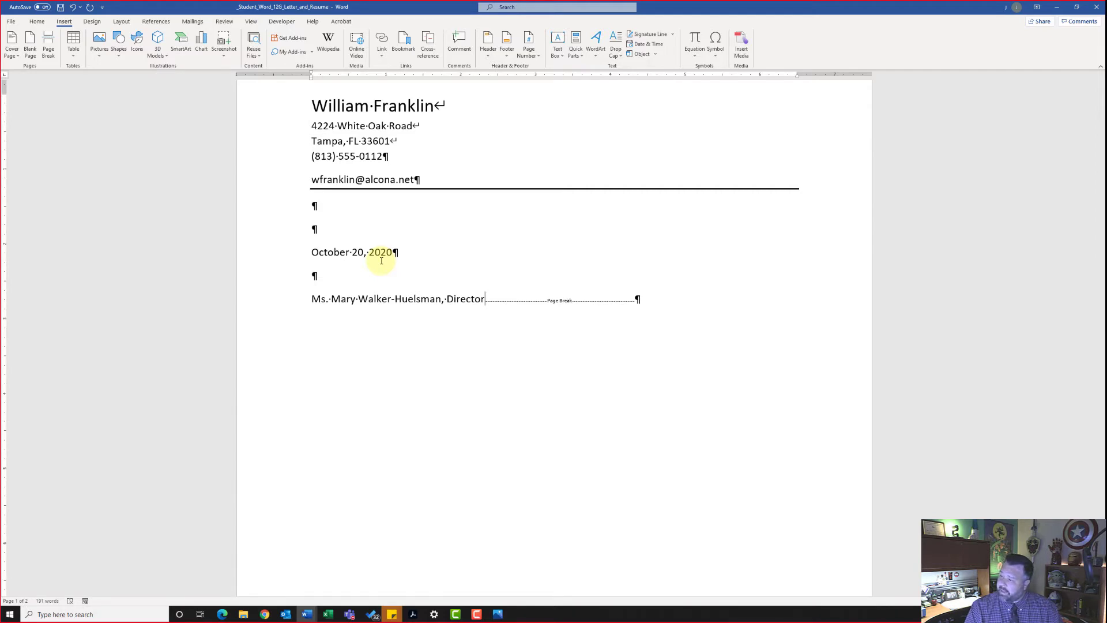
pyautogui.press('Return')
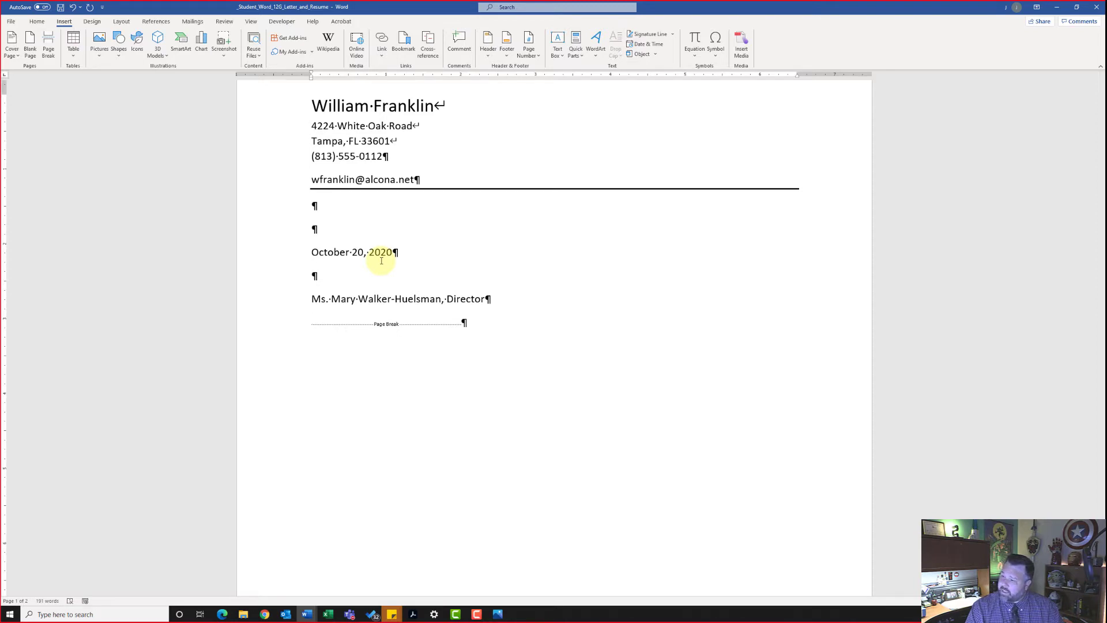
# Enter "Fort Port Community College Career Center" as the second inside address line, and start a new paragraph
pyautogui.write('F')
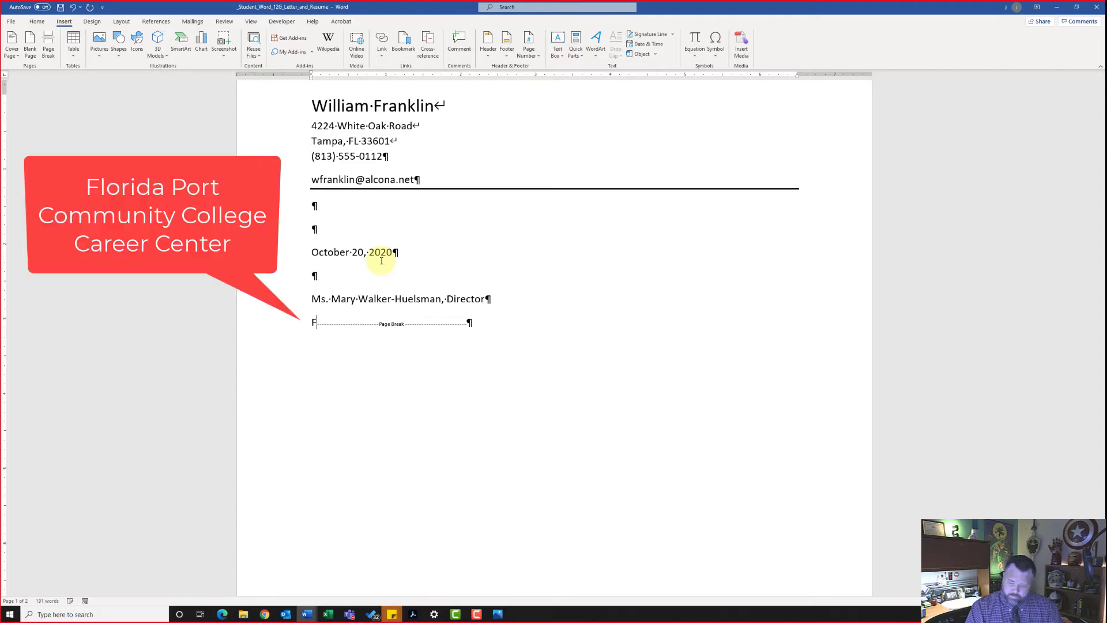
pyautogui.write('ort Port ')
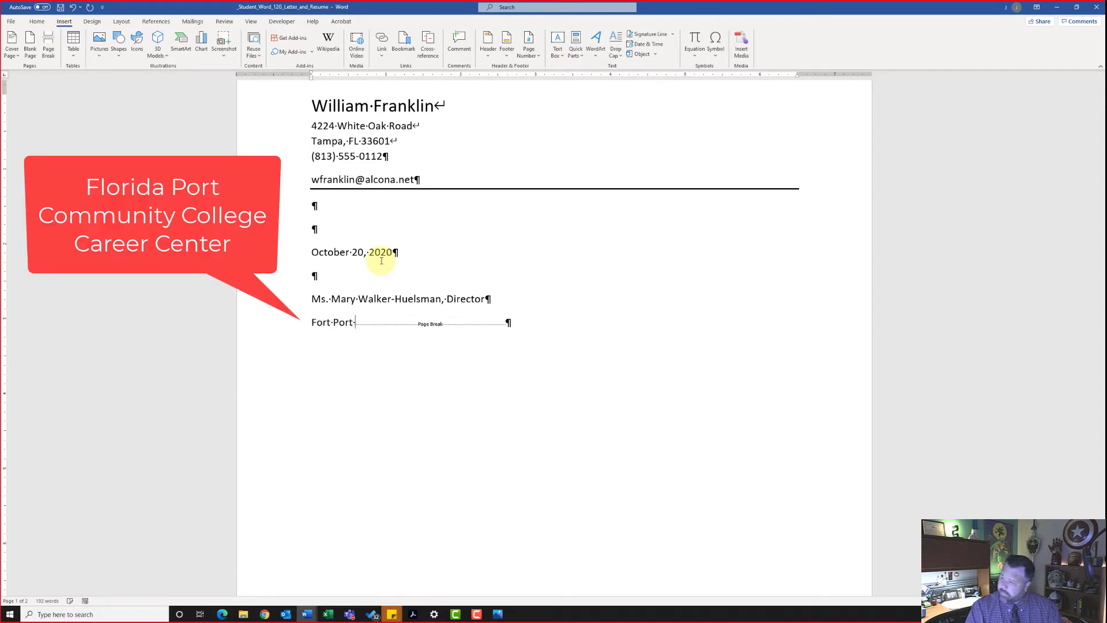
pyautogui.write('Communit')
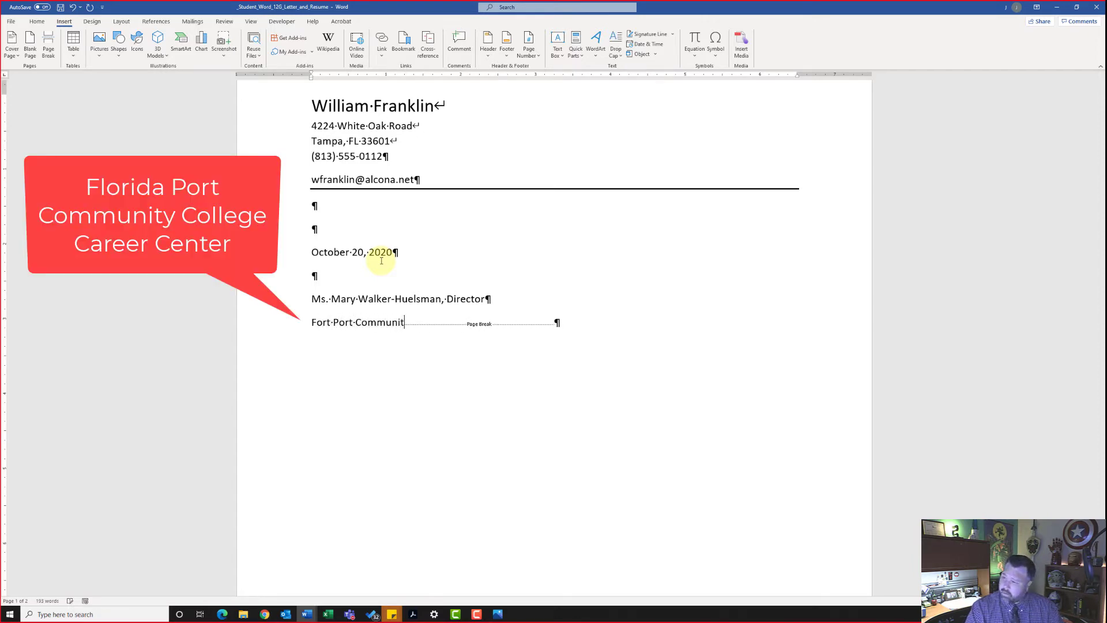
pyautogui.write('y College ')
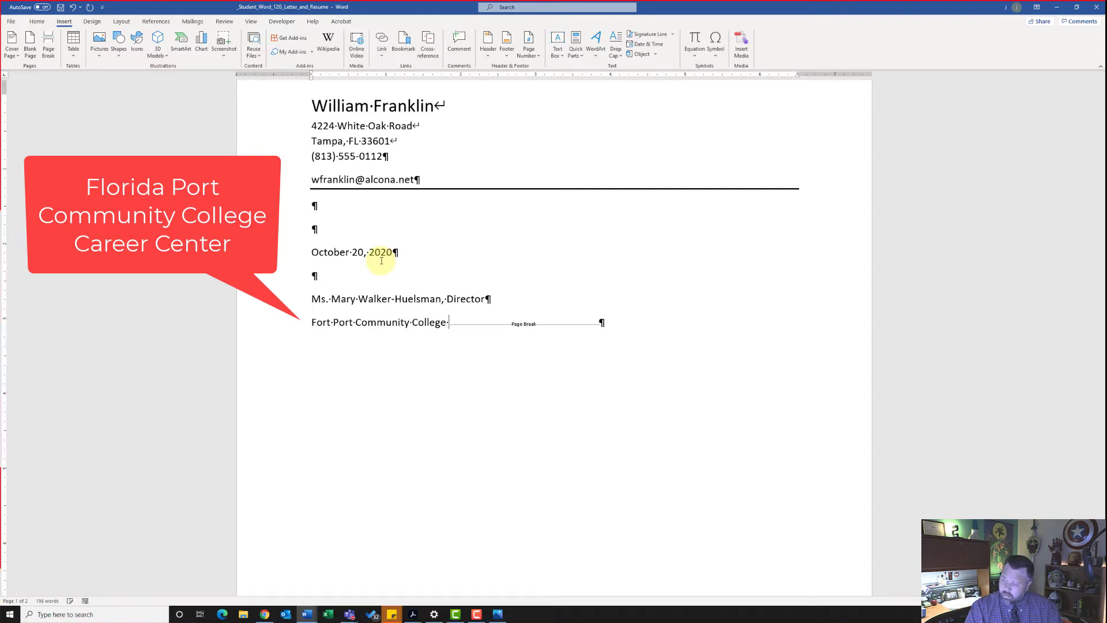
pyautogui.write('Career ')
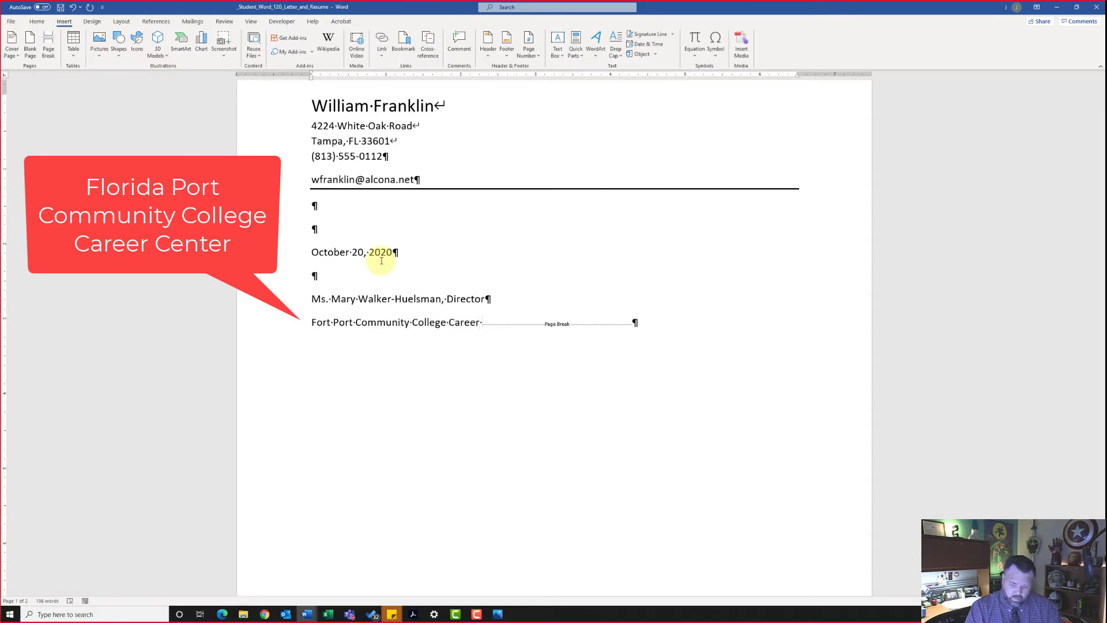
pyautogui.write('Center')
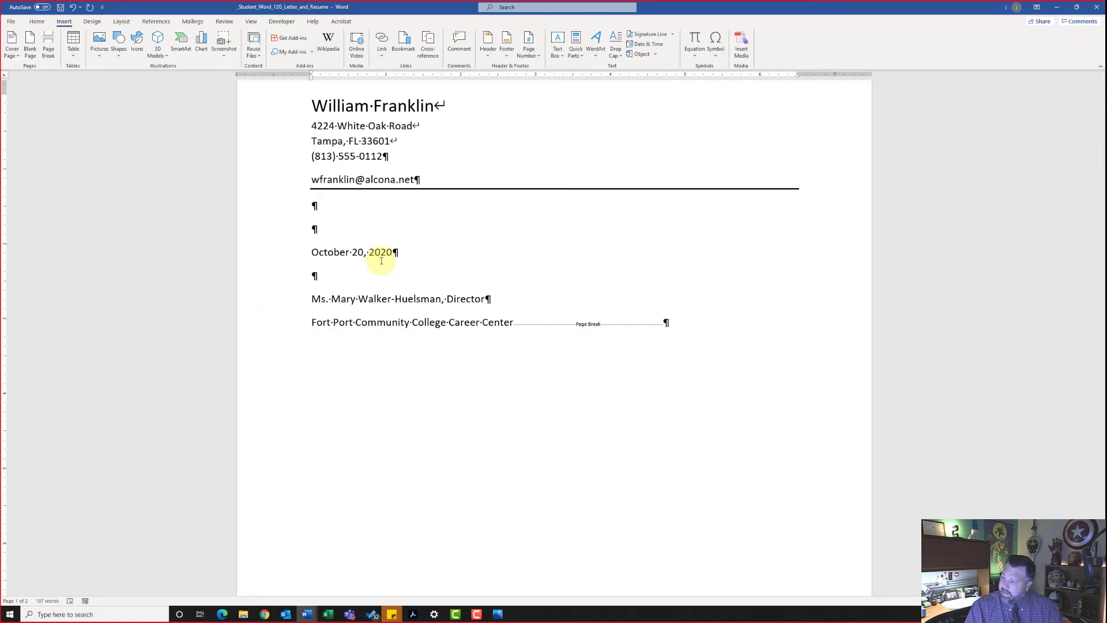
pyautogui.press('Return')
# Enter the recipient's street address as the third inside address line, and start a new paragraph
pyautogui.write('27a')
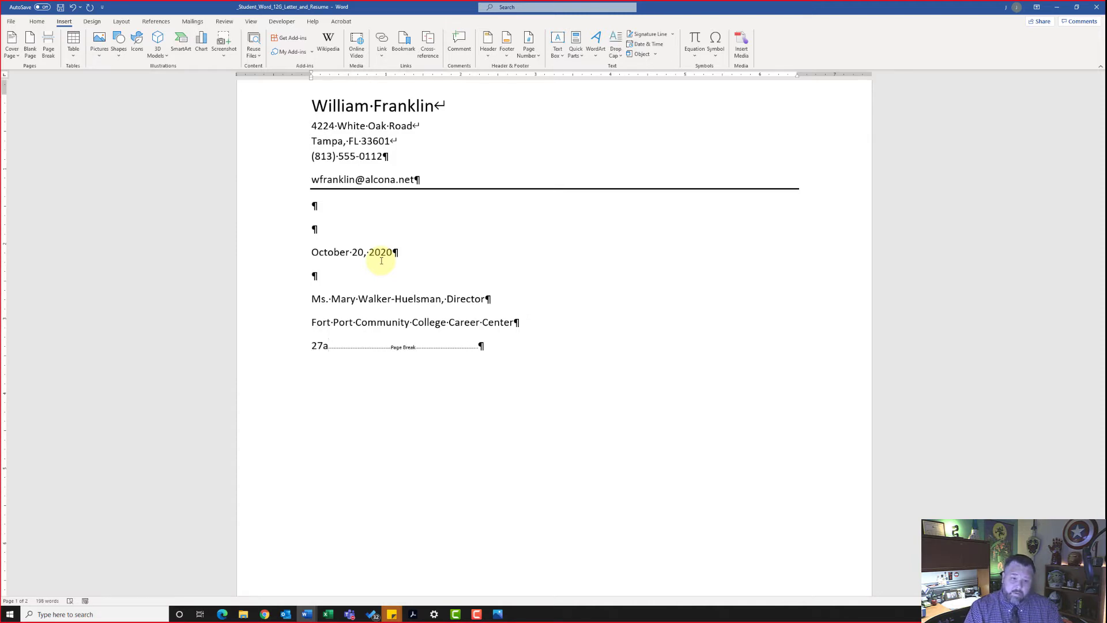
pyautogui.press('BackSpace')
pyautogui.write('45')
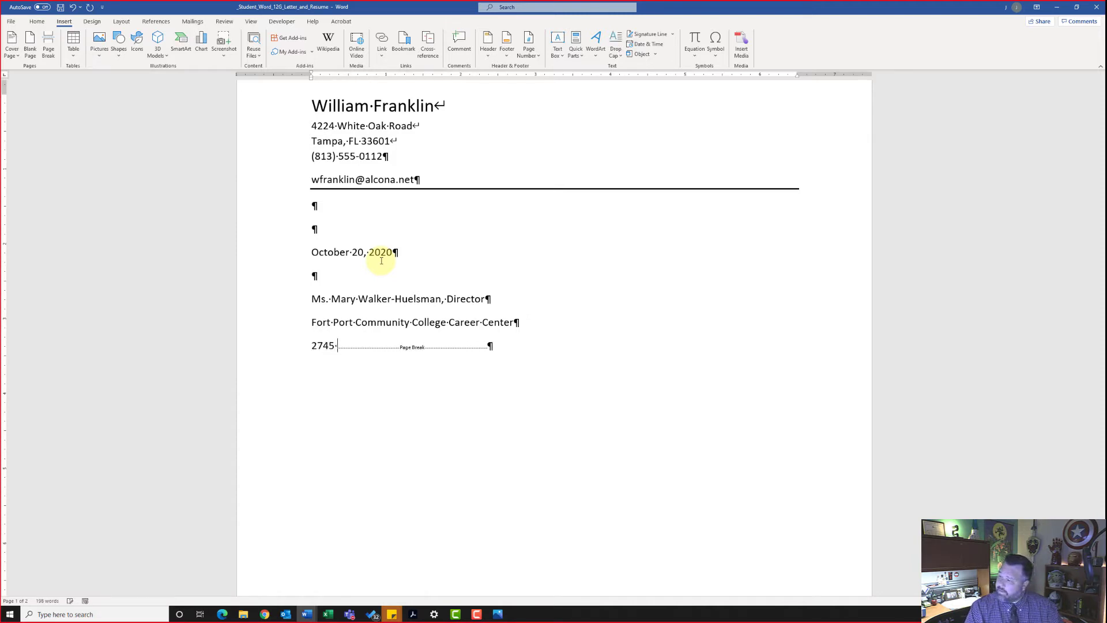
pyautogui.write(' Oakla')
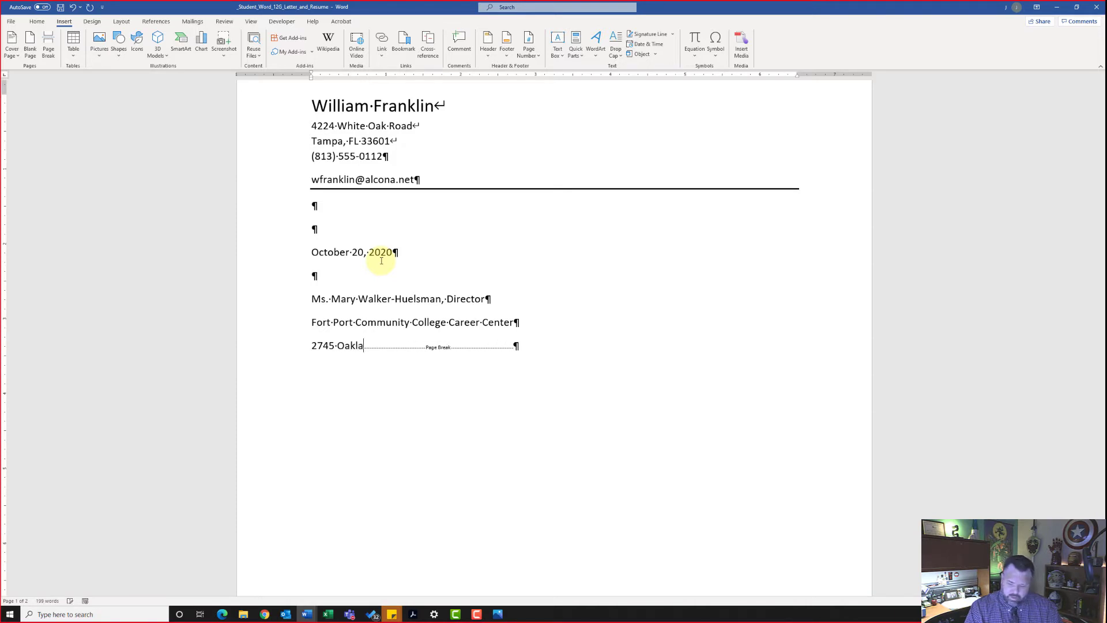
pyautogui.write('nd Ave')
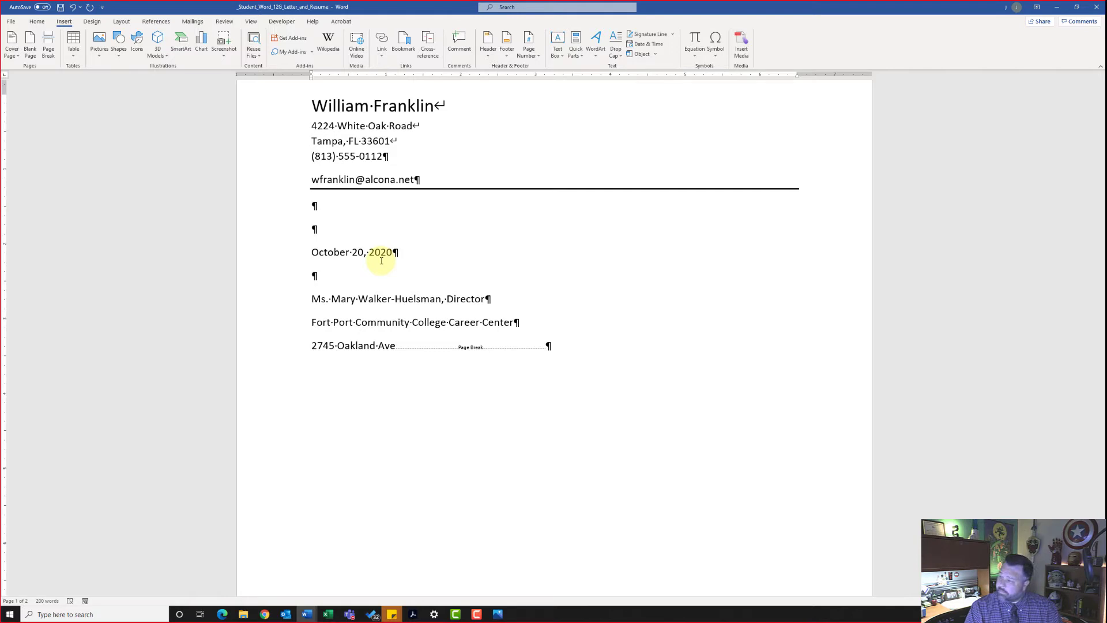
pyautogui.write('nue')
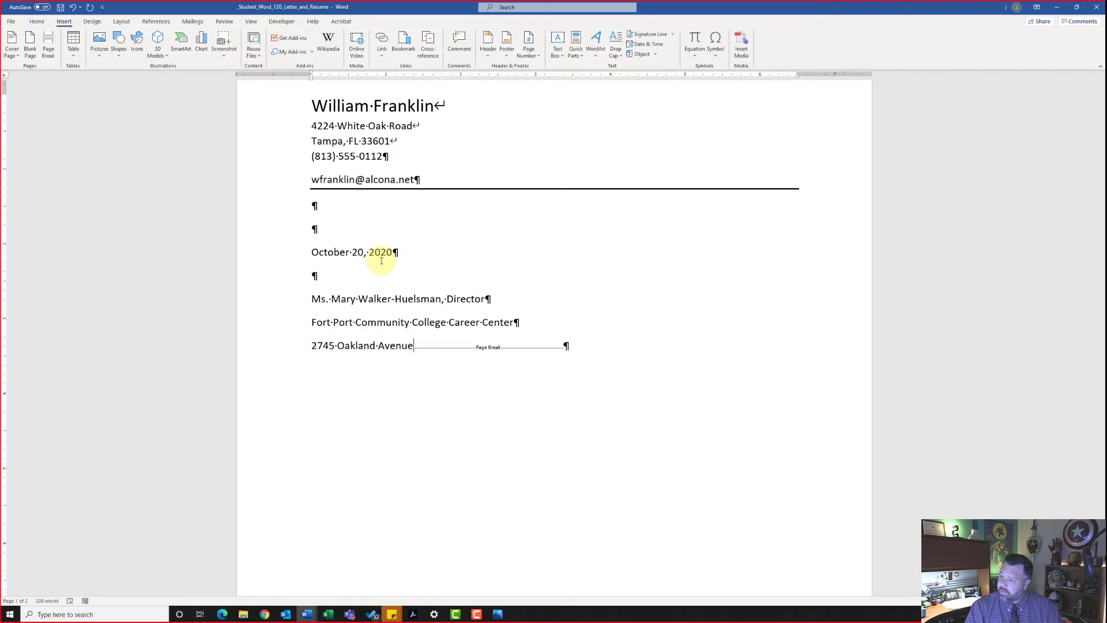
pyautogui.press('Return')
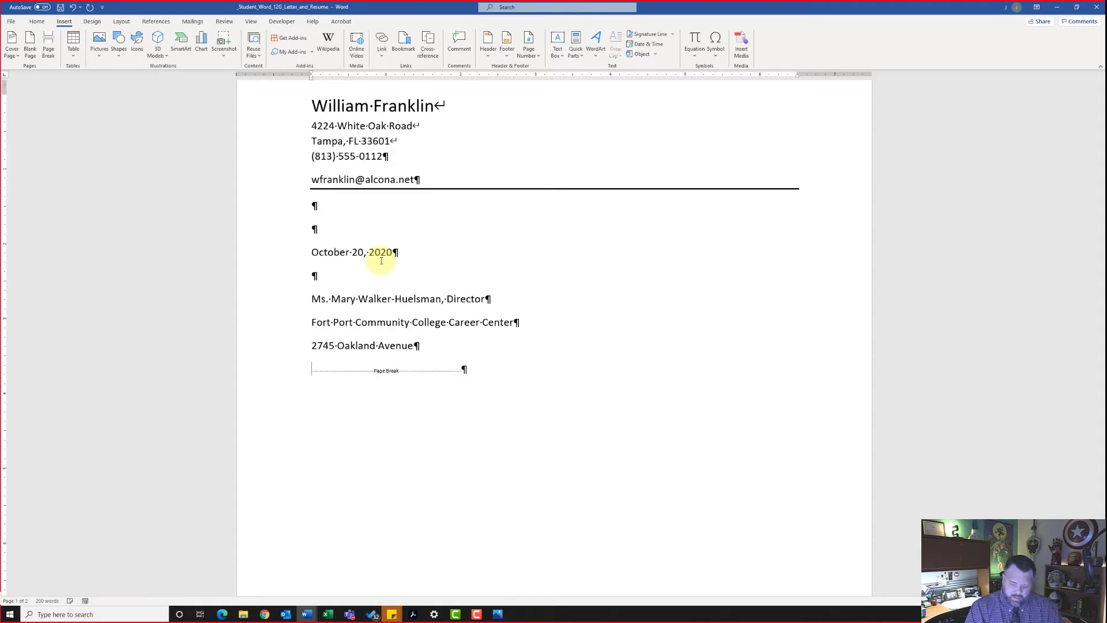
# Enter the recipient's city, state abbreviation and ZIP code as the fourth inside address line, and start a new paragraph
pyautogui.write('St. ')
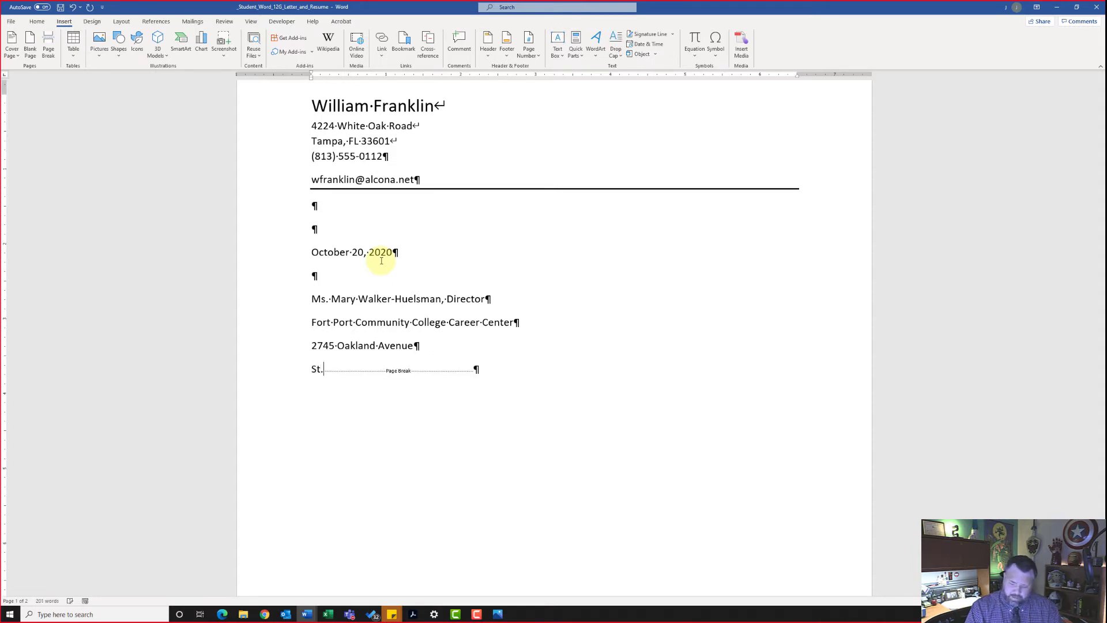
pyautogui.write('Peter')
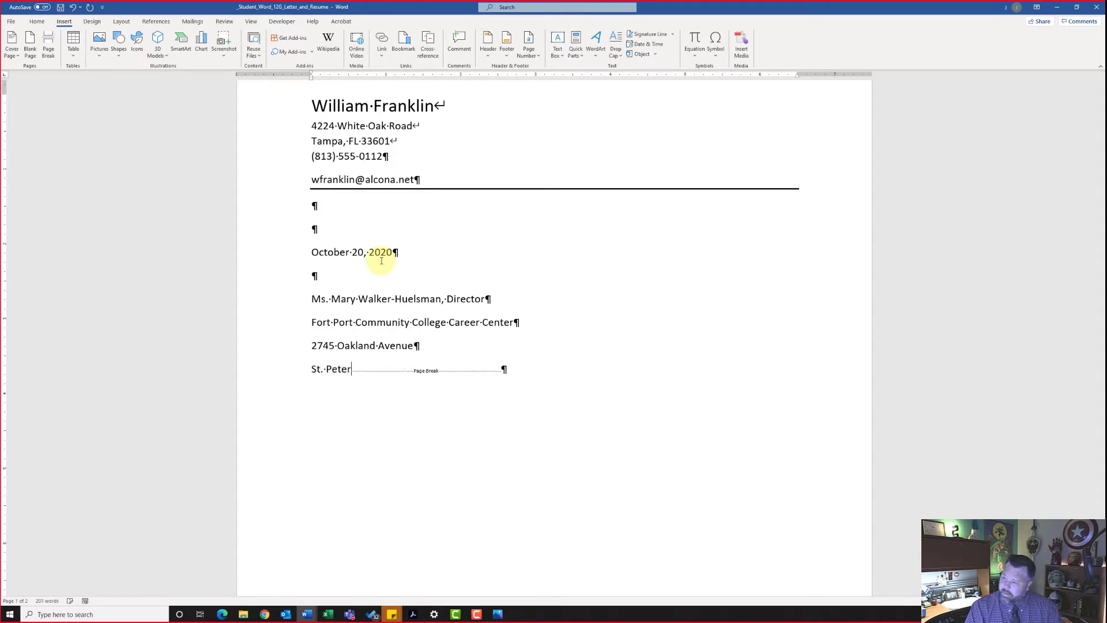
pyautogui.write('sburg')
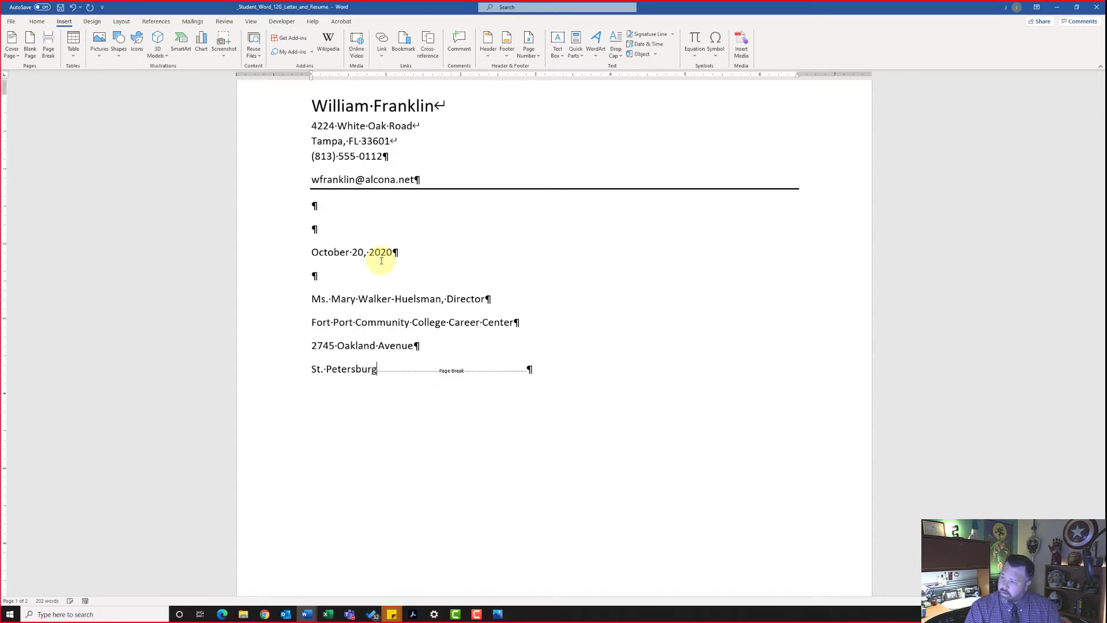
pyautogui.write(', FL 3')
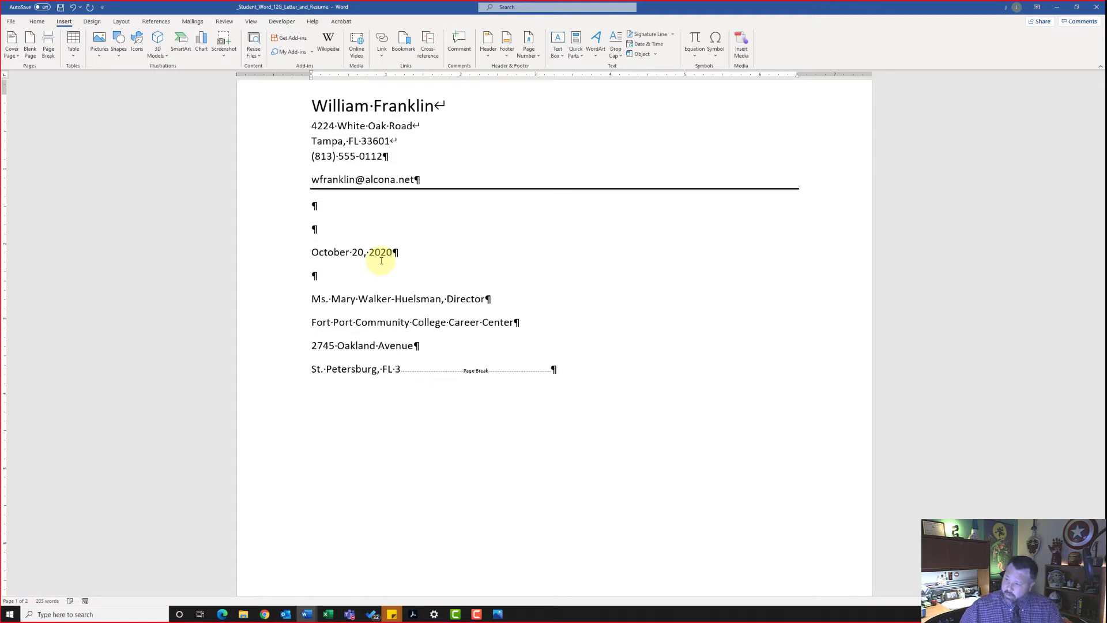
pyautogui.write('371')
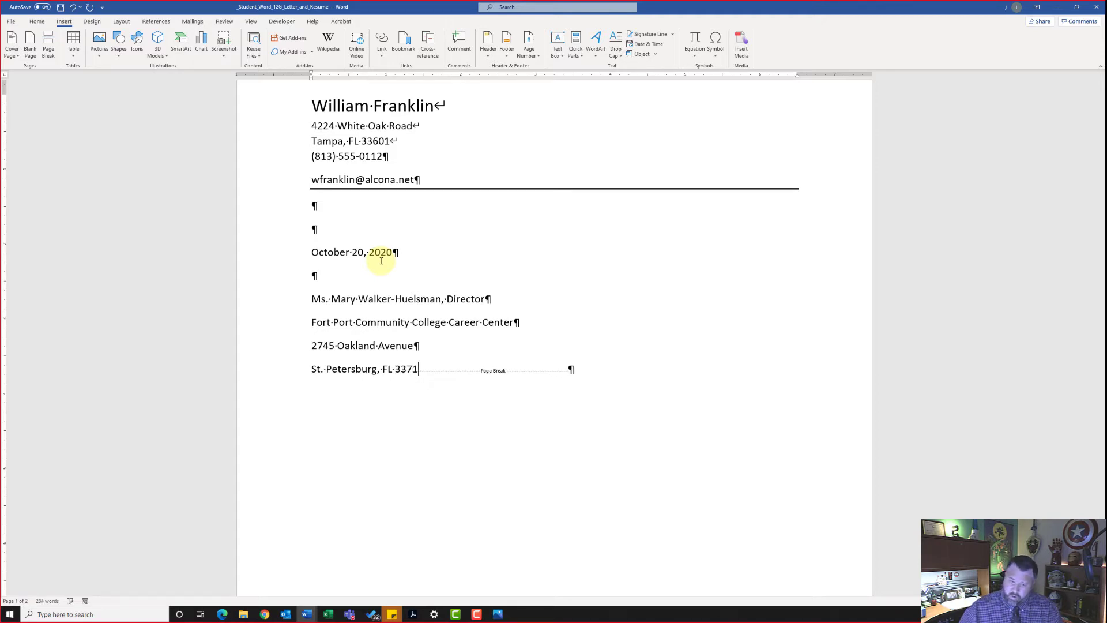
pyautogui.write('3.')
pyautogui.press('BackSpace')
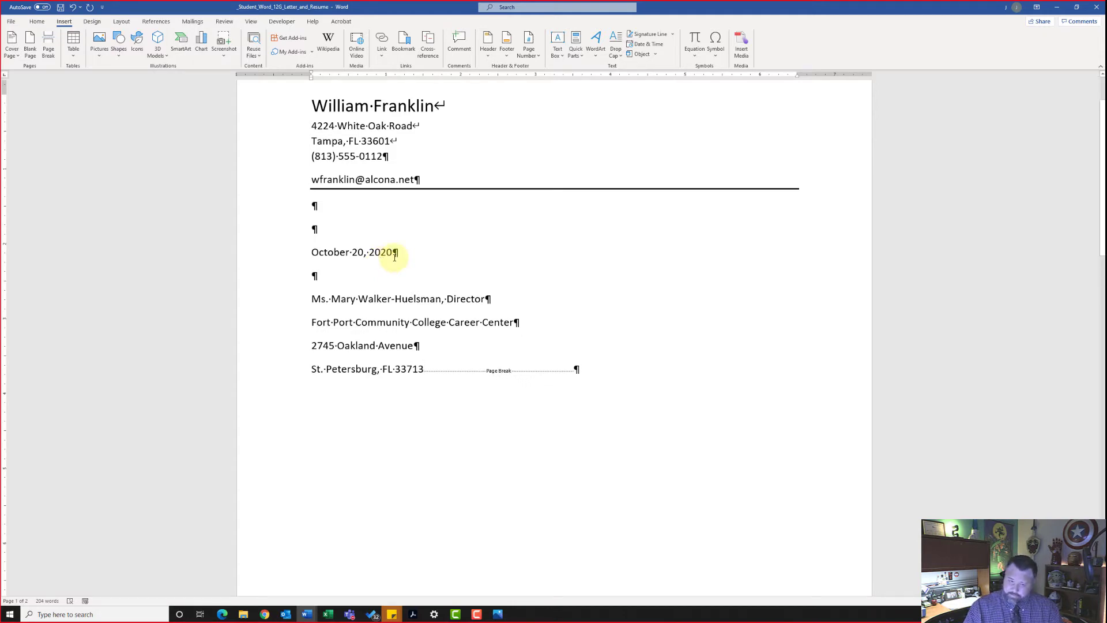
pyautogui.press('Return')
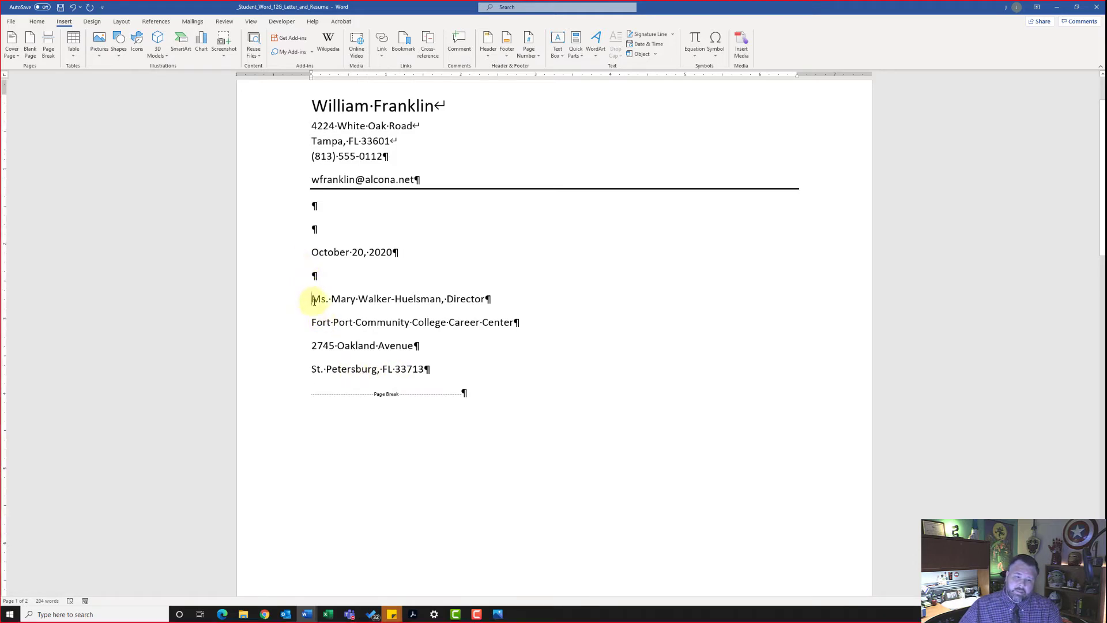
# Set the paragraph spacing after the first three inside address lines to 0 pt
pyautogui.moveTo(312, 297); pyautogui.dragTo(409, 348)
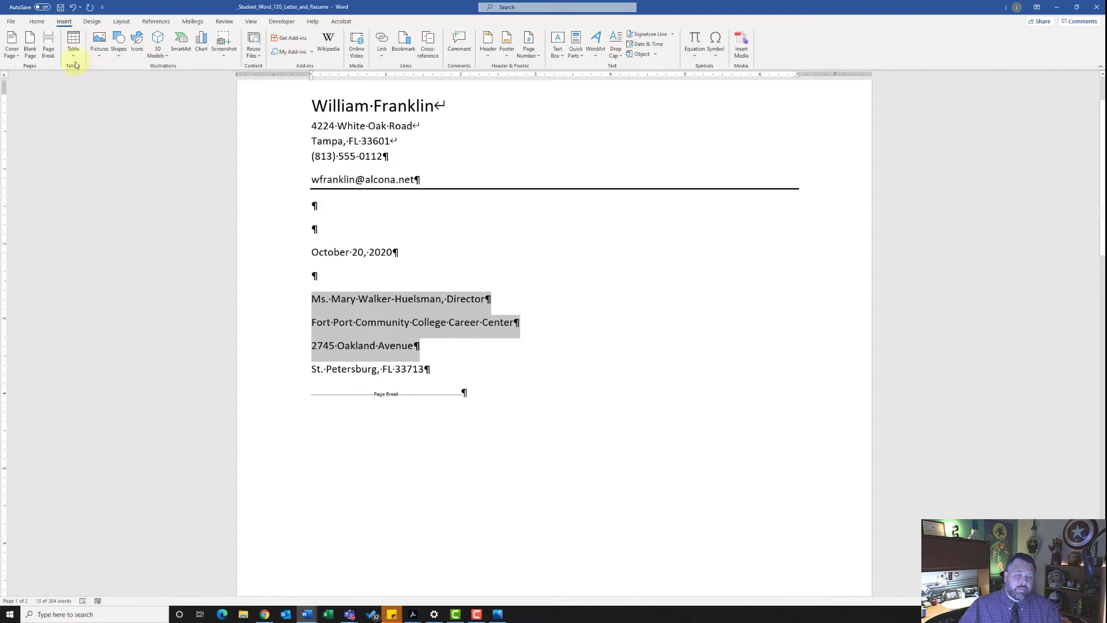
pyautogui.click(37, 22)
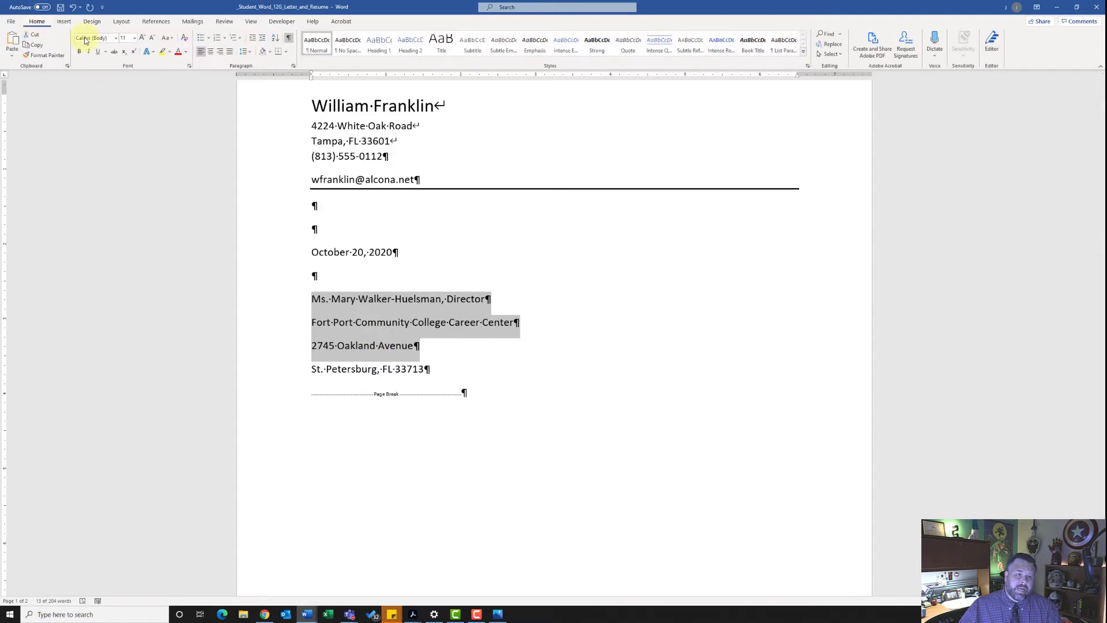
pyautogui.click(294, 67)
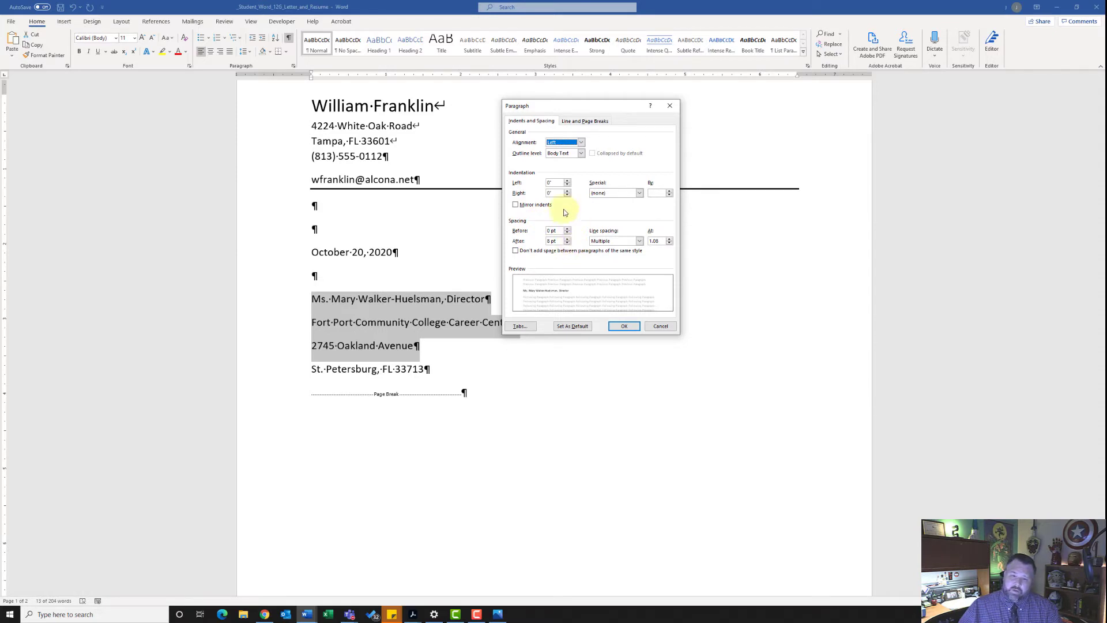
pyautogui.click(568, 243)
pyautogui.click(568, 243)
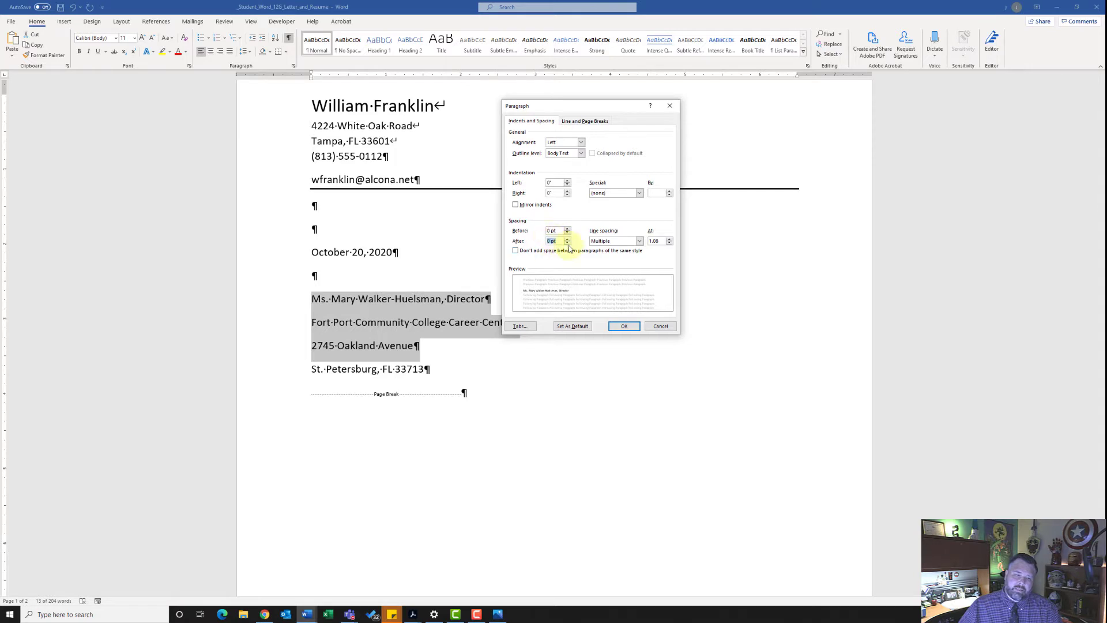
pyautogui.click(625, 327)
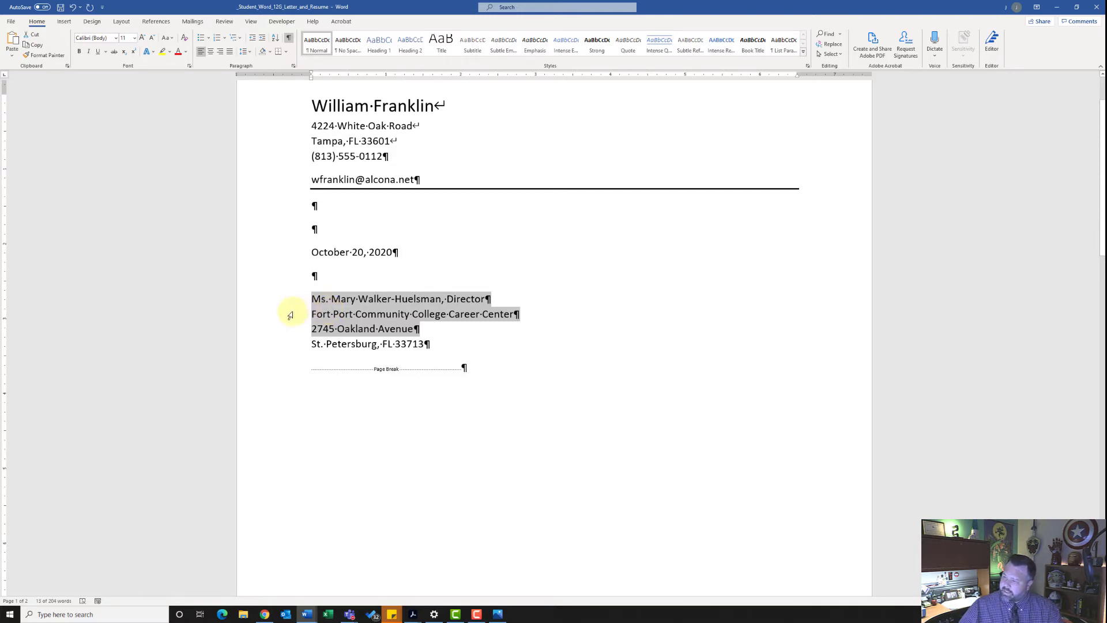
# Enter the salutation before the page break as "Dear" plus the recipient's courtesy title and surname with a colon, and start a new paragraph
pyautogui.click(307, 367)
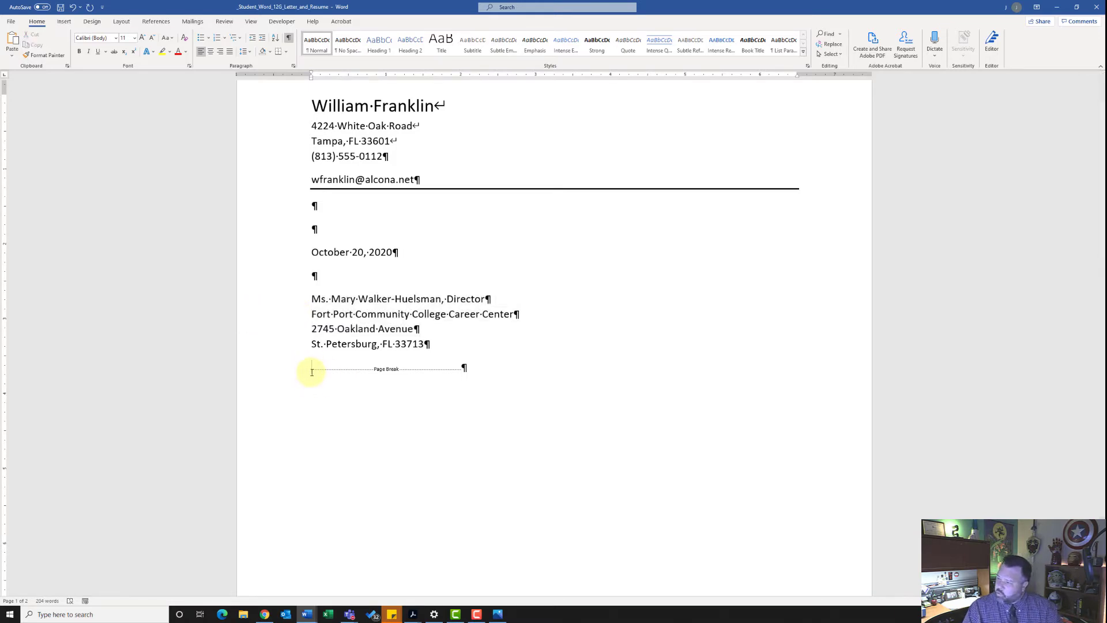
pyautogui.write('Dear')
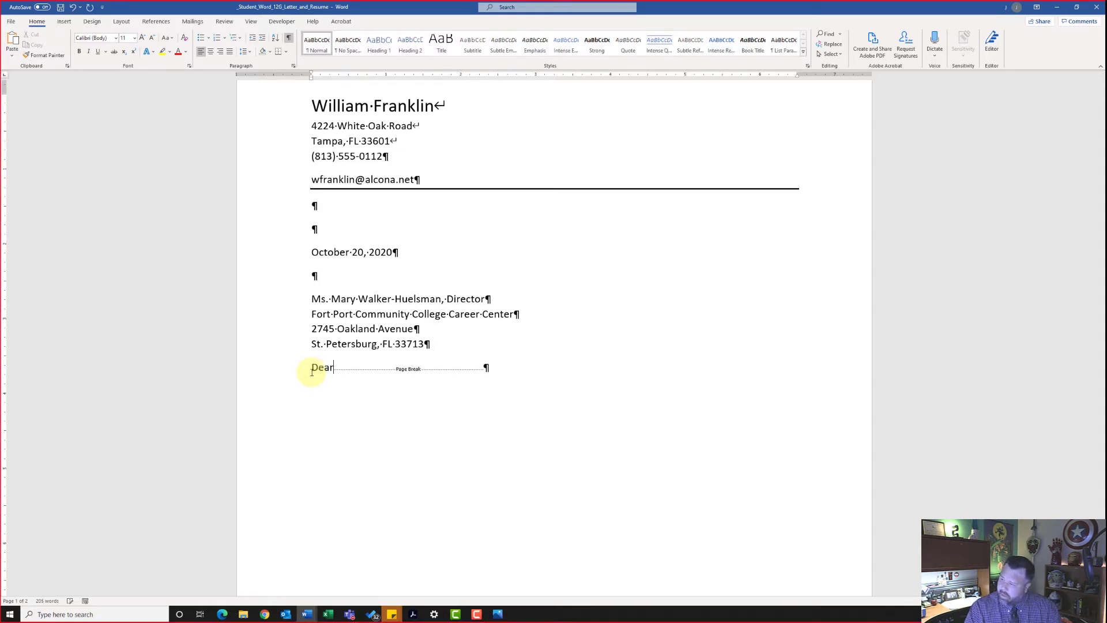
pyautogui.write(' M')
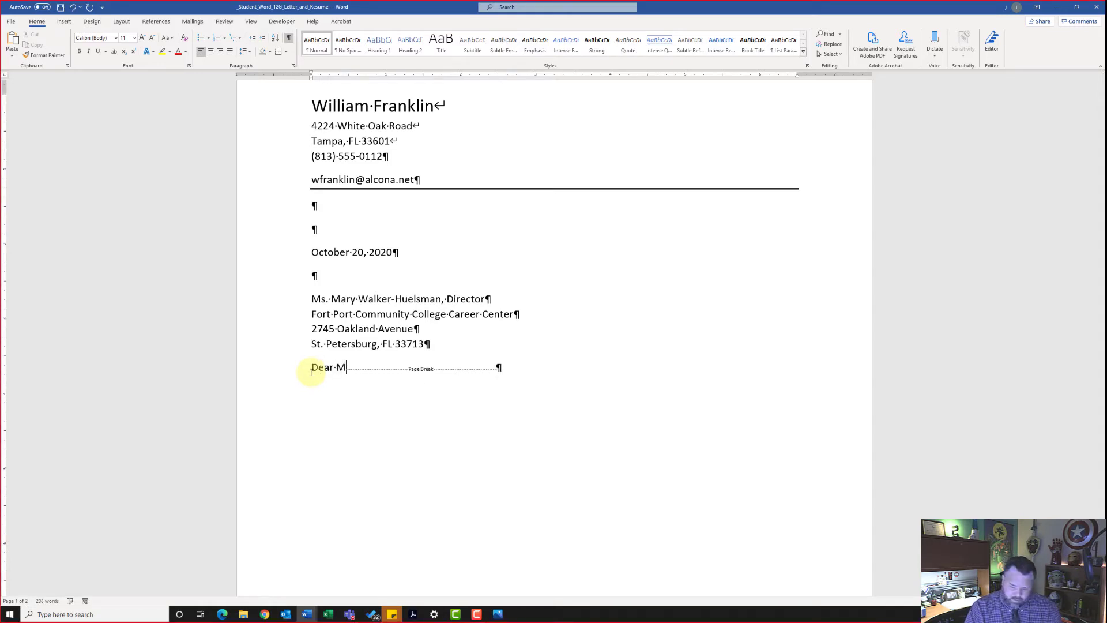
pyautogui.write('s. ')
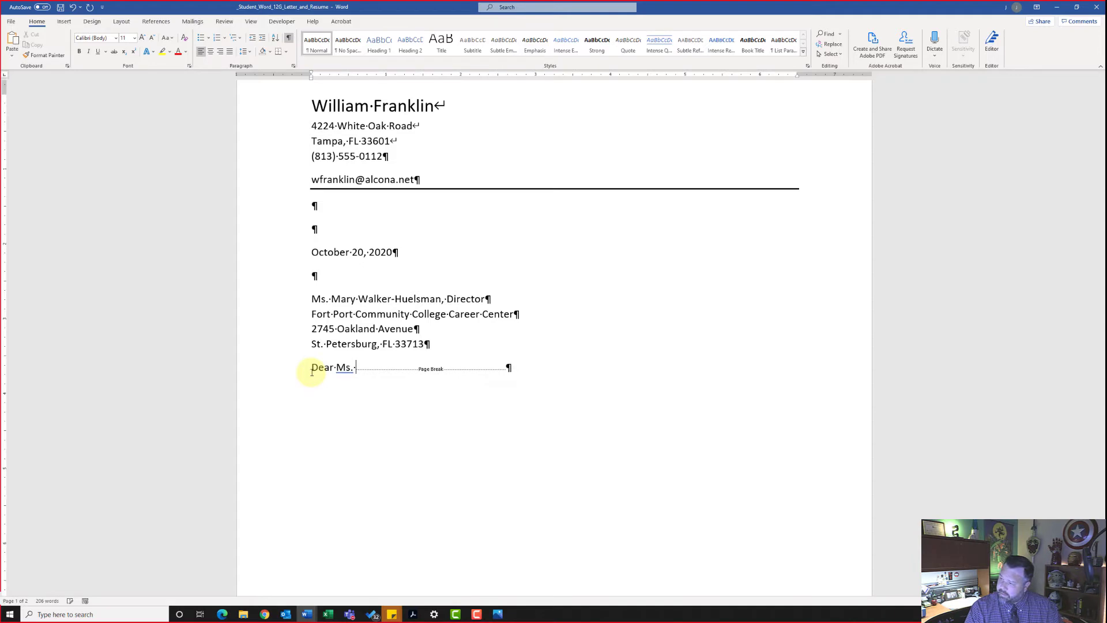
pyautogui.write('Walker-')
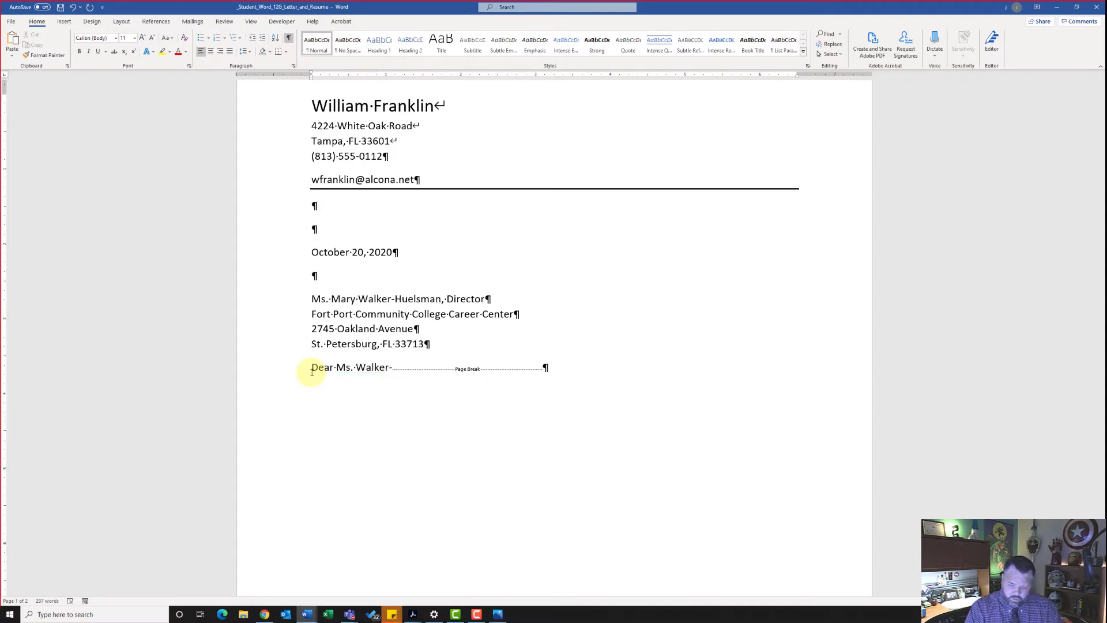
pyautogui.write('Huelsman')
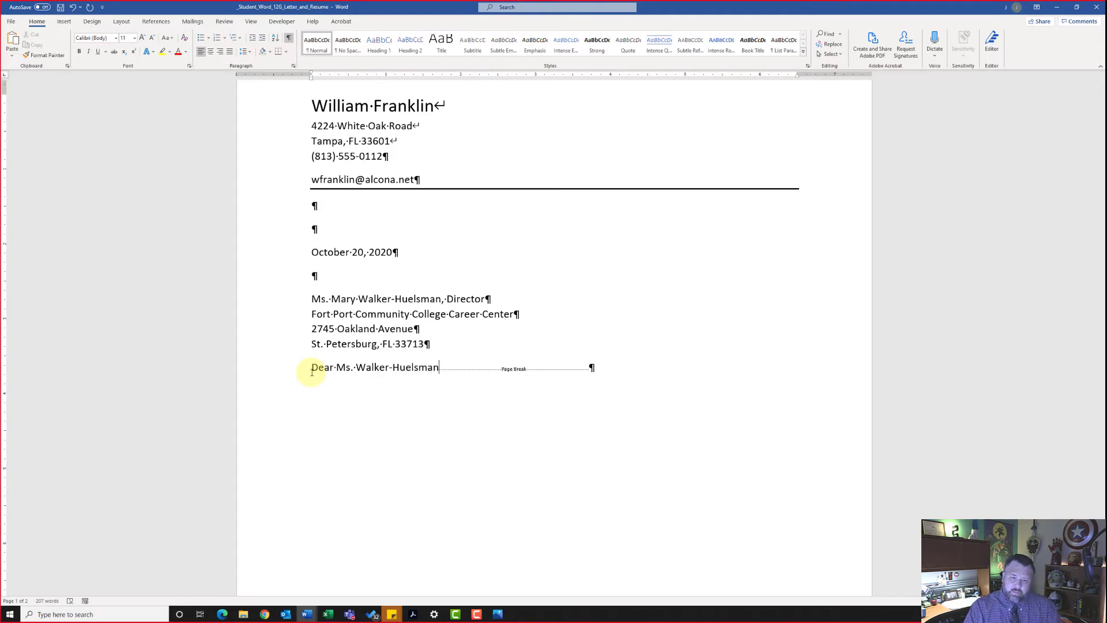
pyautogui.write(':')
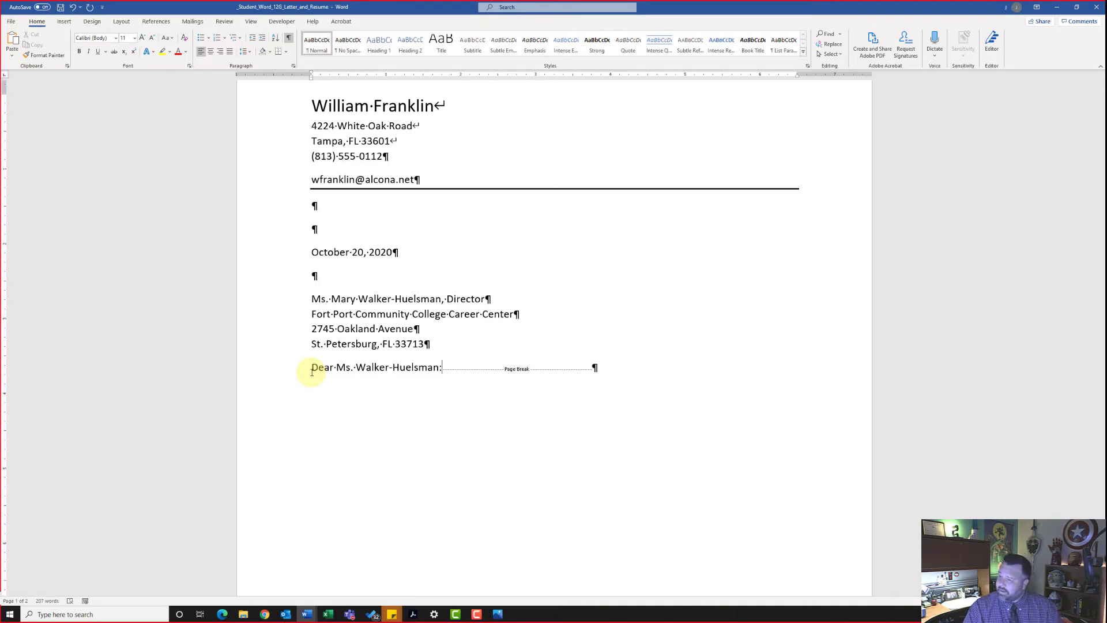
pyautogui.press('Return')
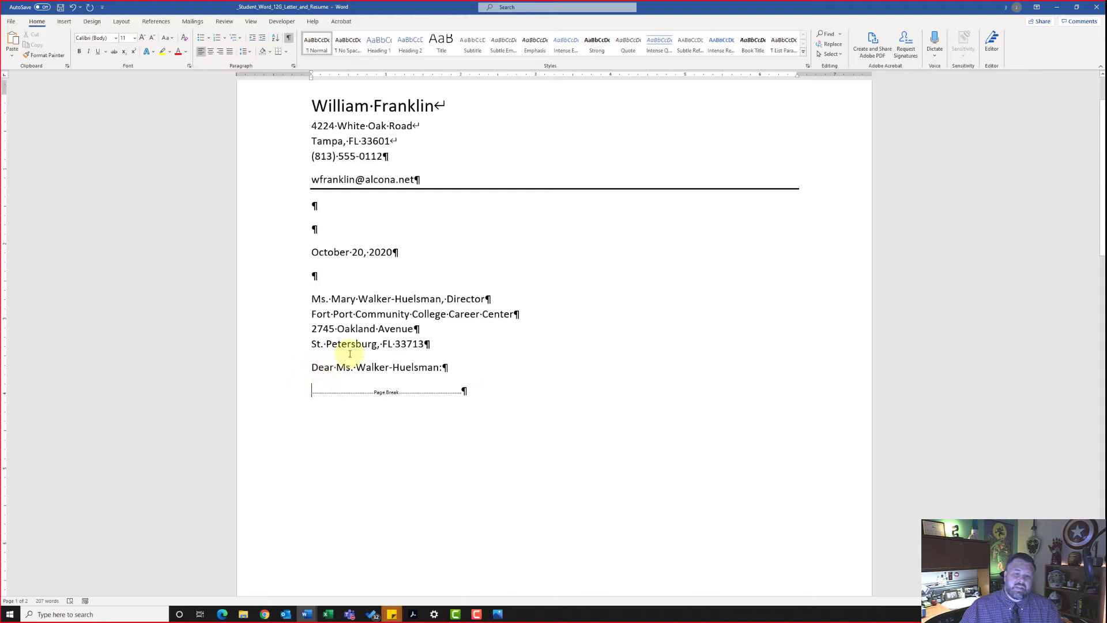
# Insert the text of the w12G_Letter_Text file from Downloads below the salutation, and remove the extra paragraph before the page break
pyautogui.click(65, 21)
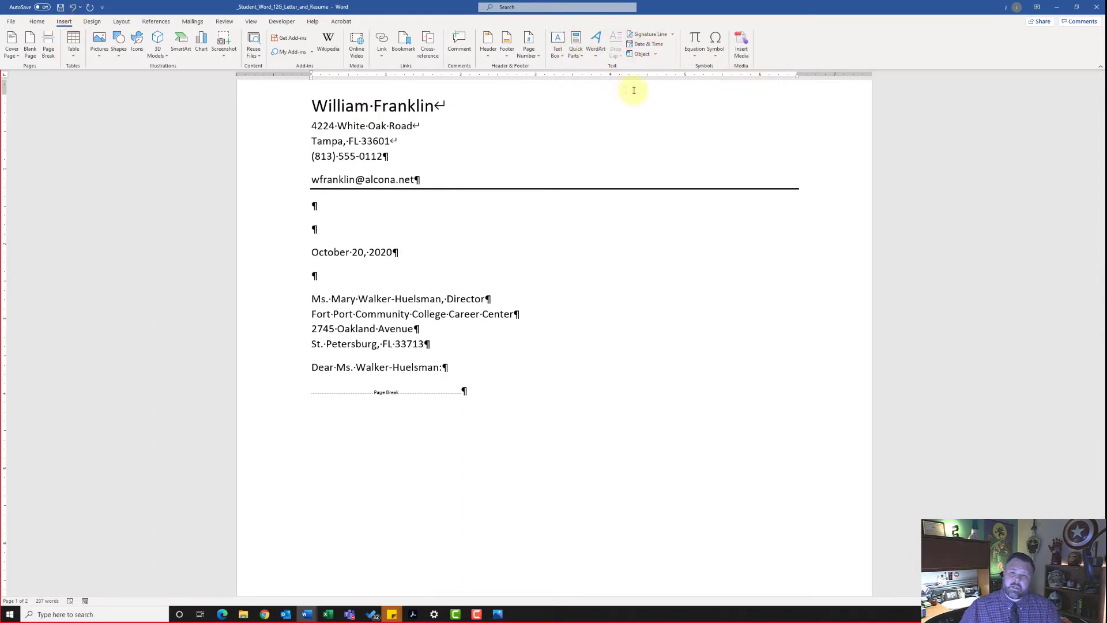
pyautogui.click(630, 56)
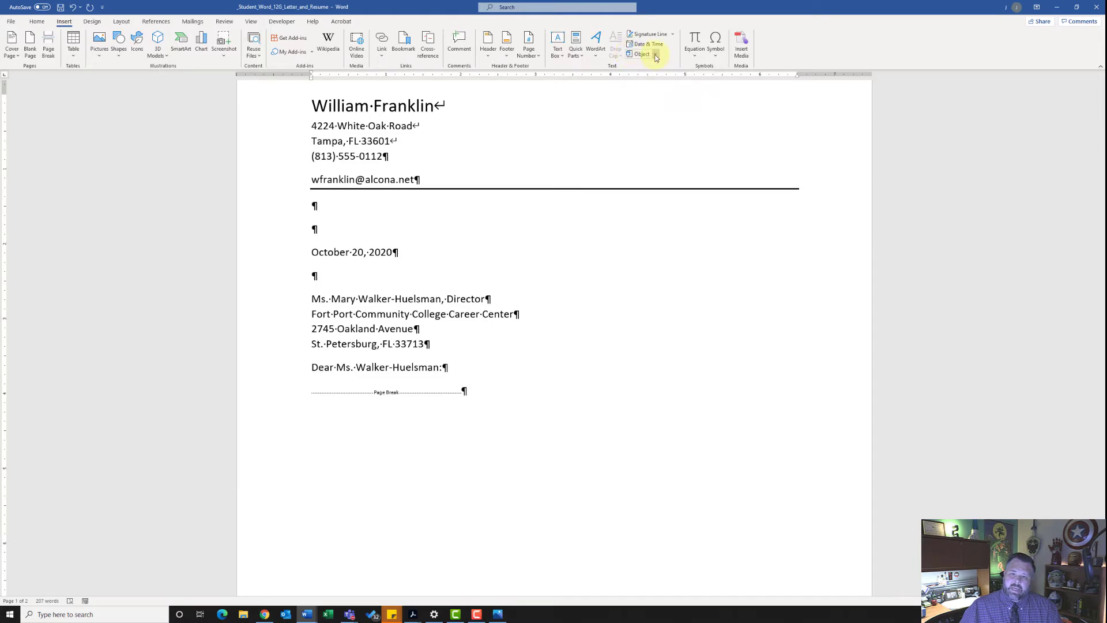
pyautogui.click(656, 56)
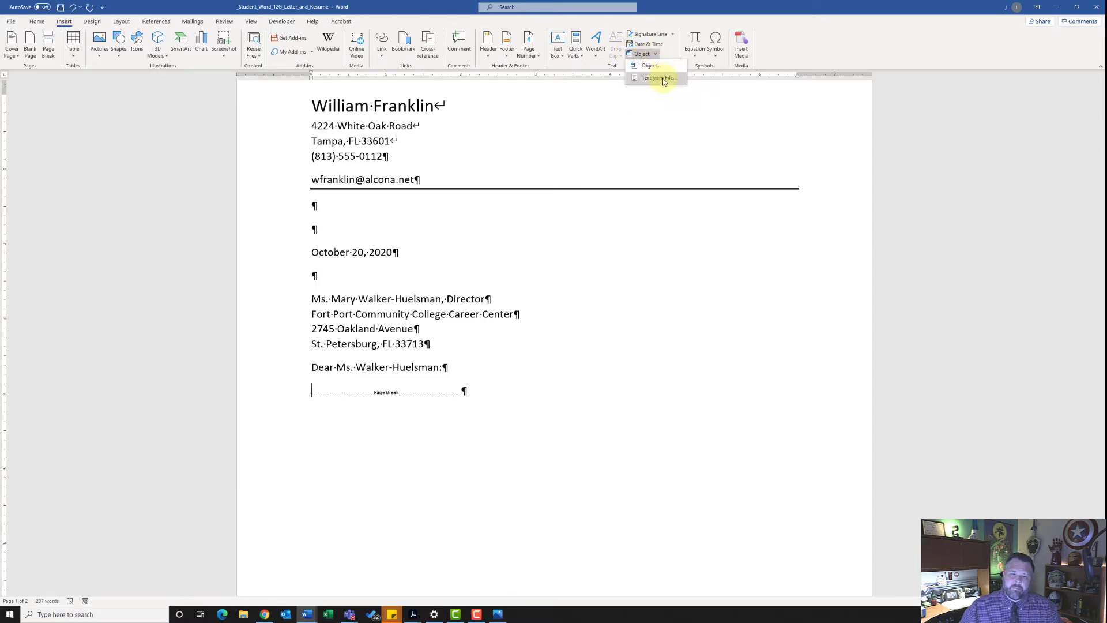
pyautogui.click(662, 78)
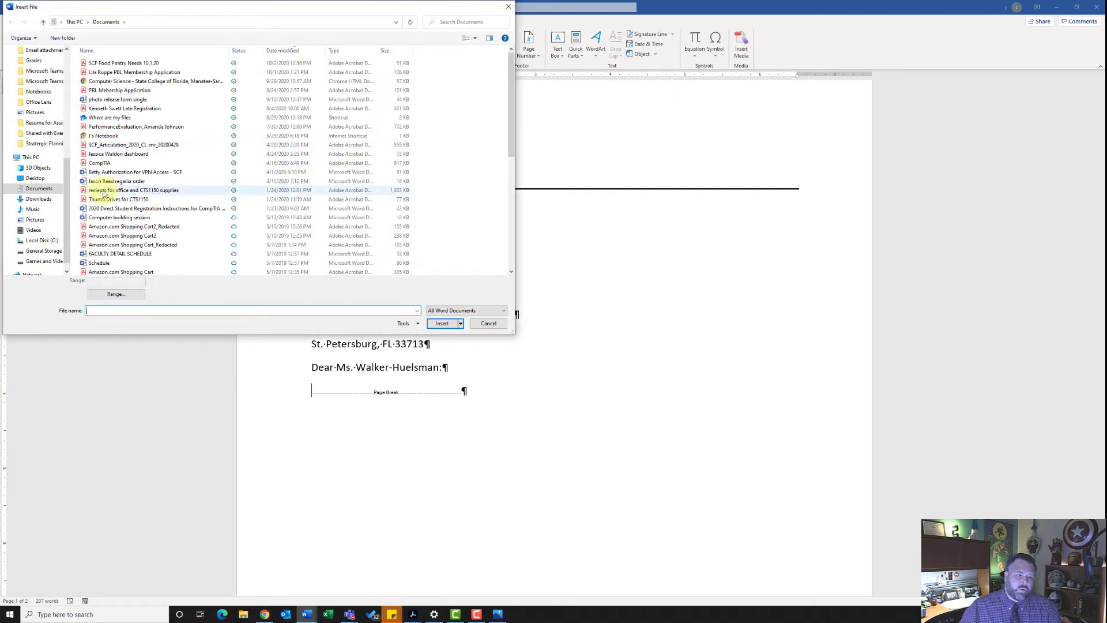
pyautogui.click(49, 203)
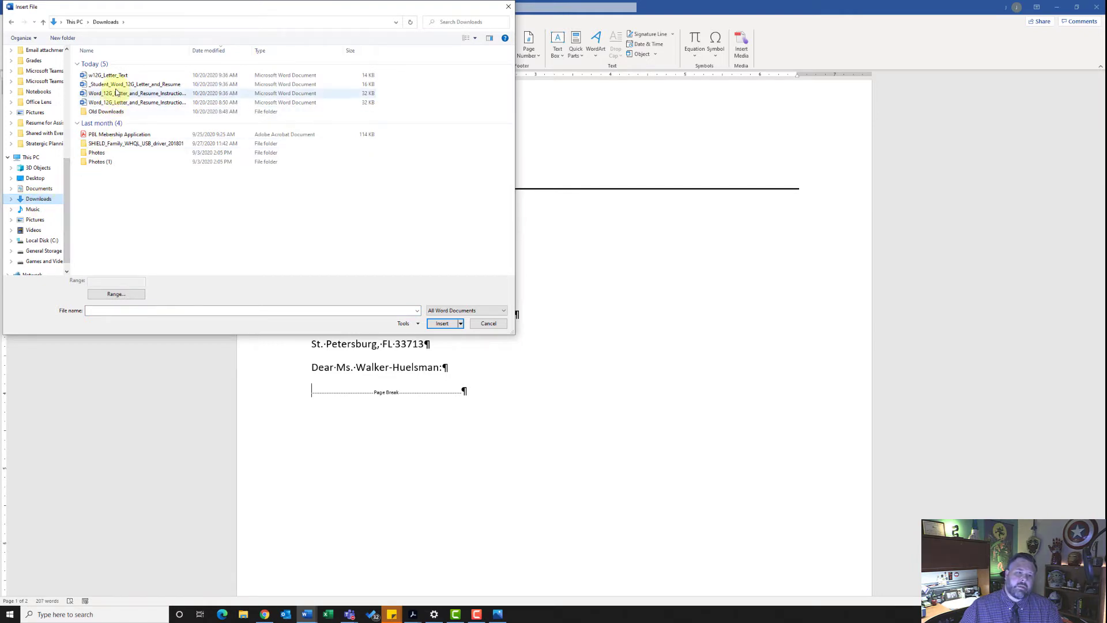
pyautogui.click(112, 77)
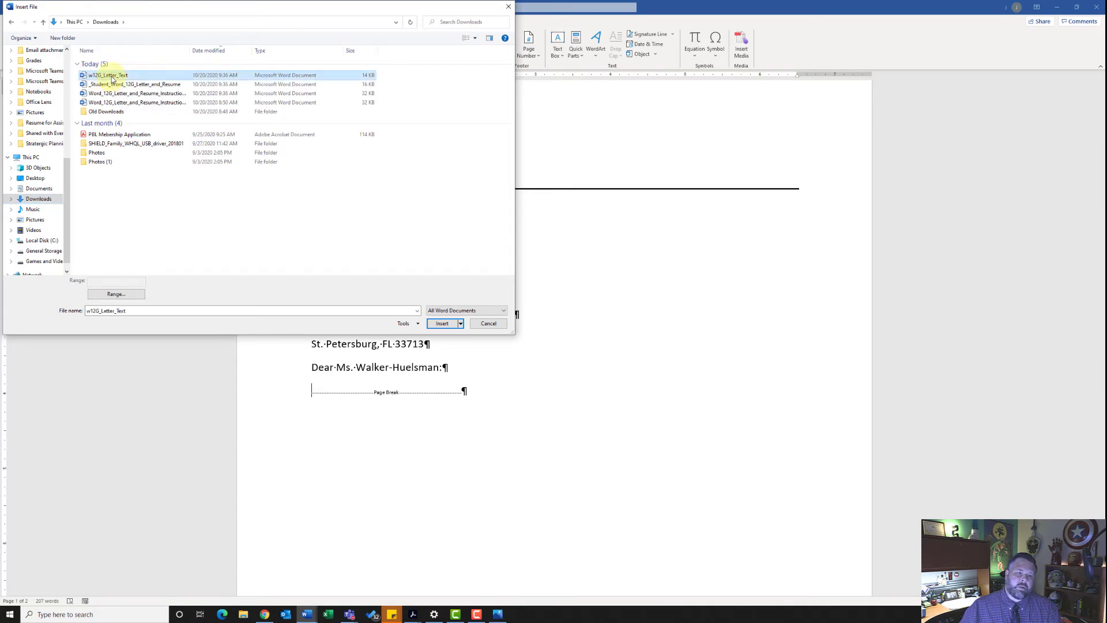
pyautogui.click(441, 323)
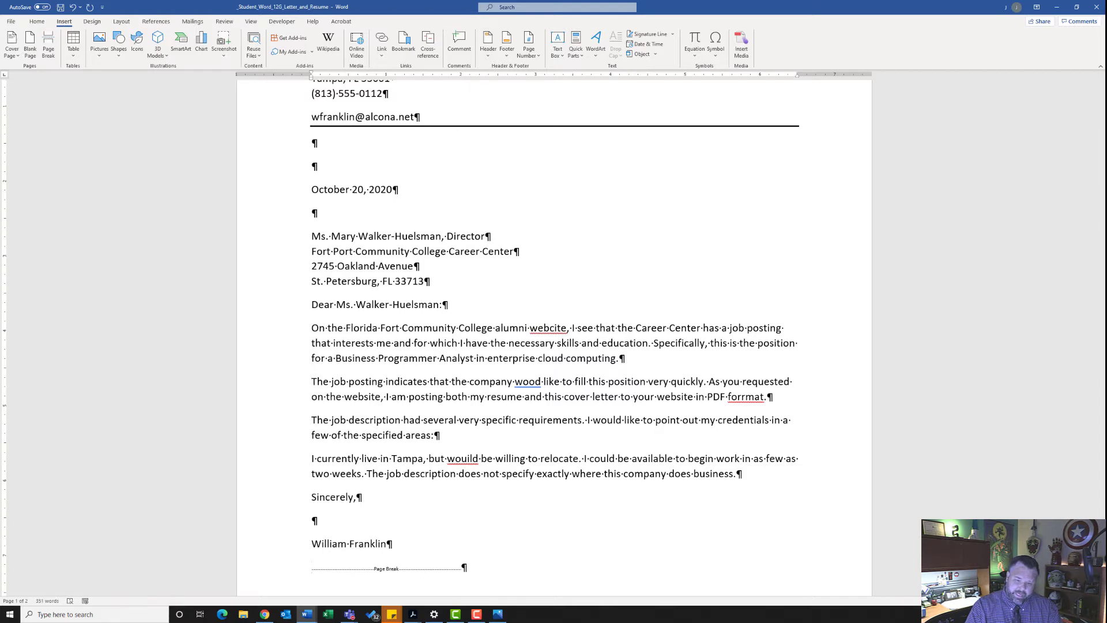
pyautogui.press('BackSpace')
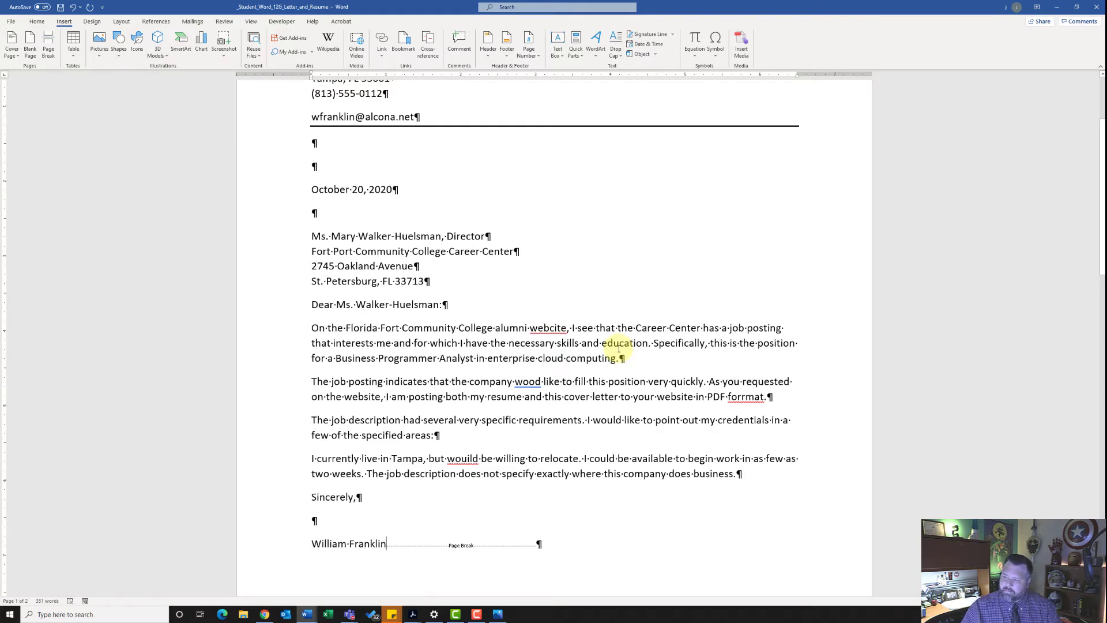
# Spell-check the document from its beginning, correcting "webcite" to "website", "forrmat" to "format" and "wouild" to "would", and leave "ACiT" as is
pyautogui.hotkey('ctrl', 'Home')
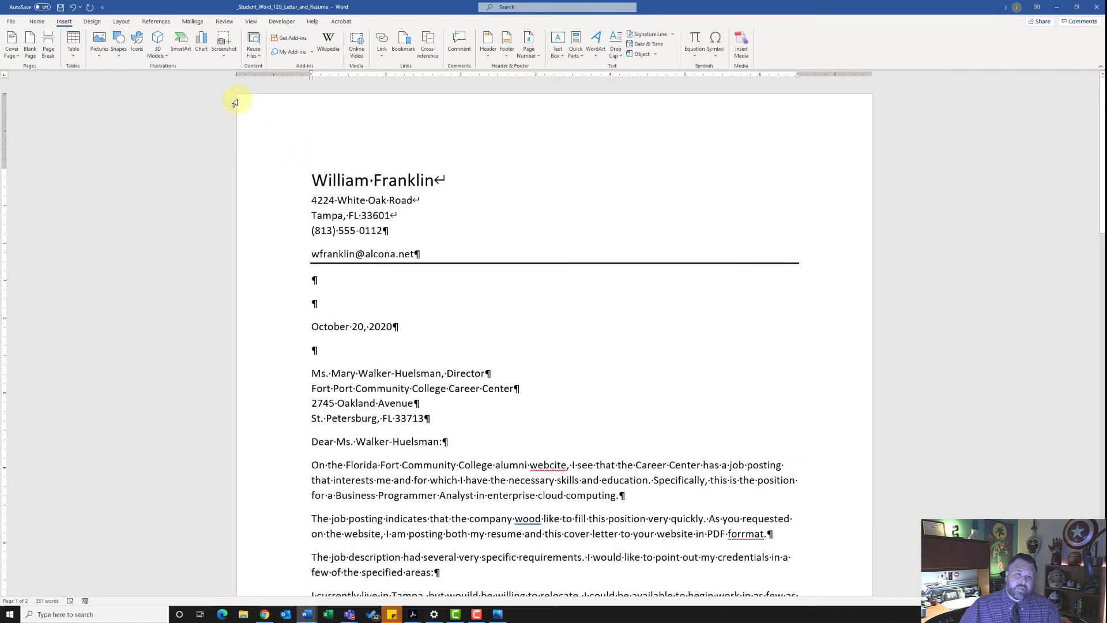
pyautogui.click(226, 23)
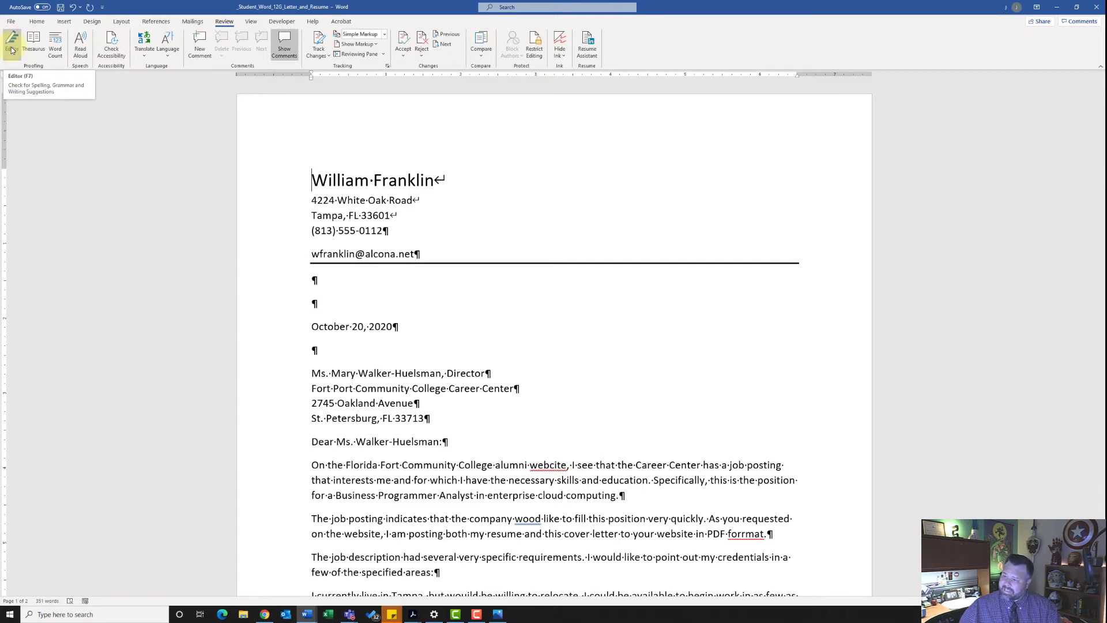
pyautogui.click(13, 47)
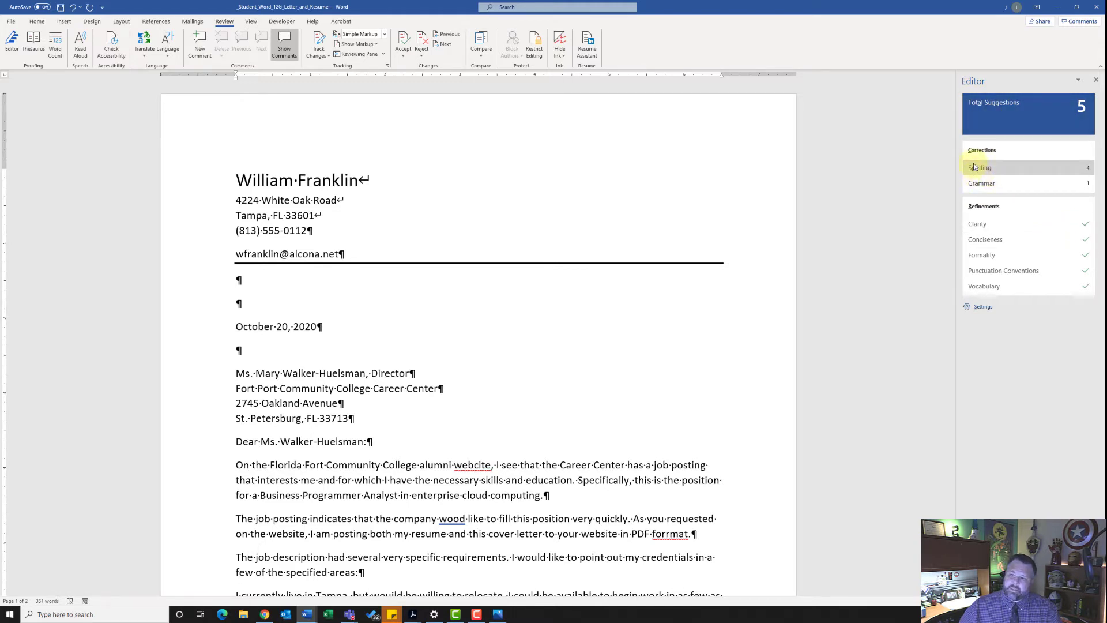
pyautogui.click(992, 169)
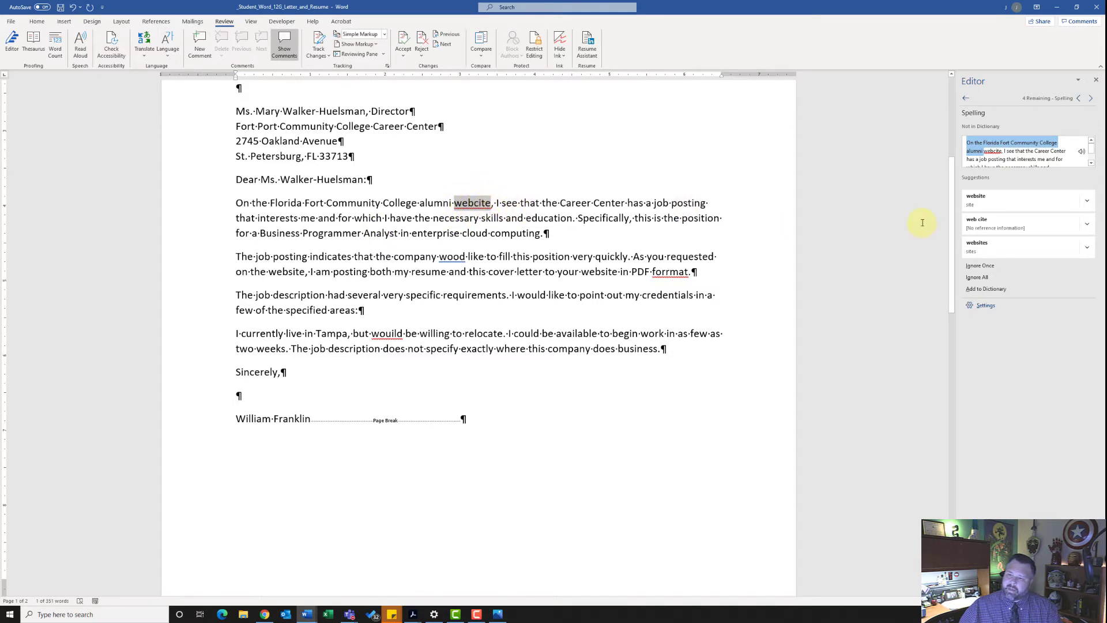
pyautogui.click(989, 202)
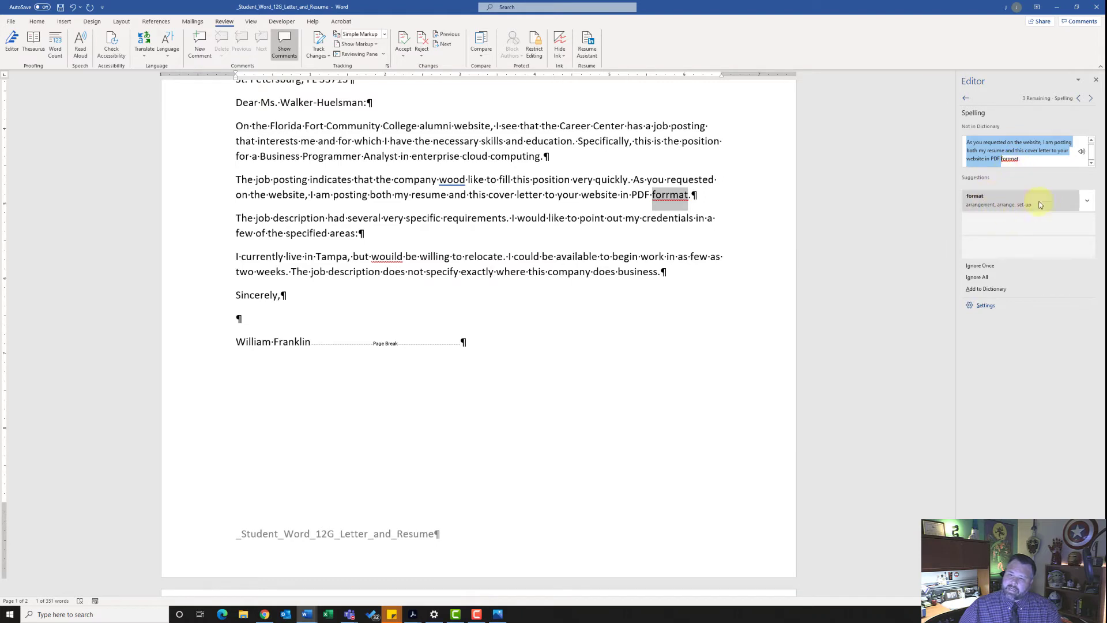
pyautogui.click(1005, 206)
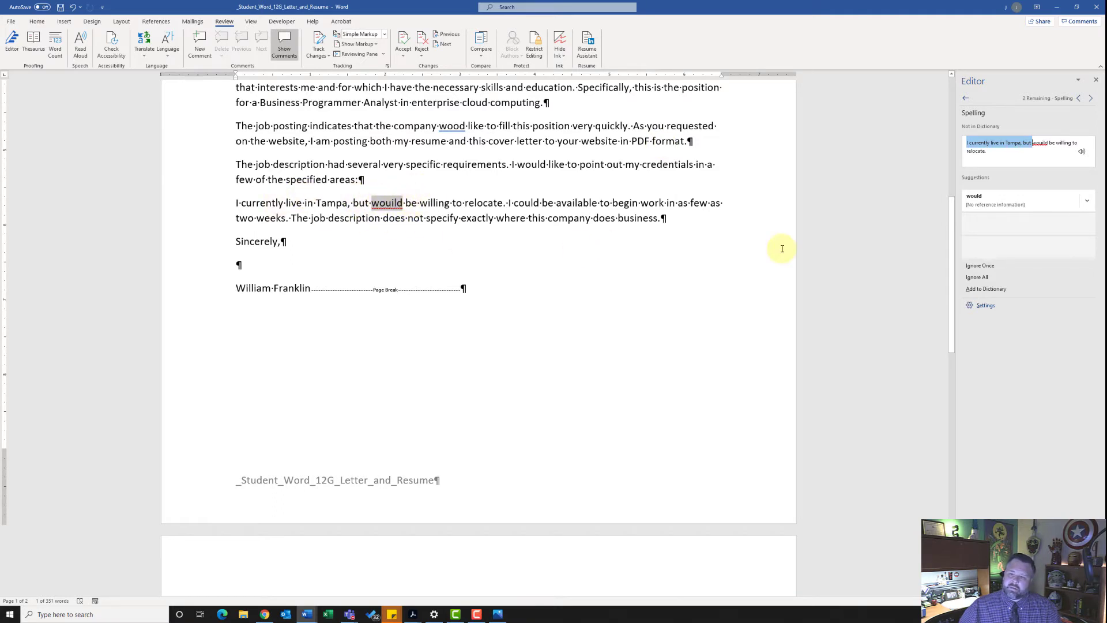
pyautogui.click(1005, 199)
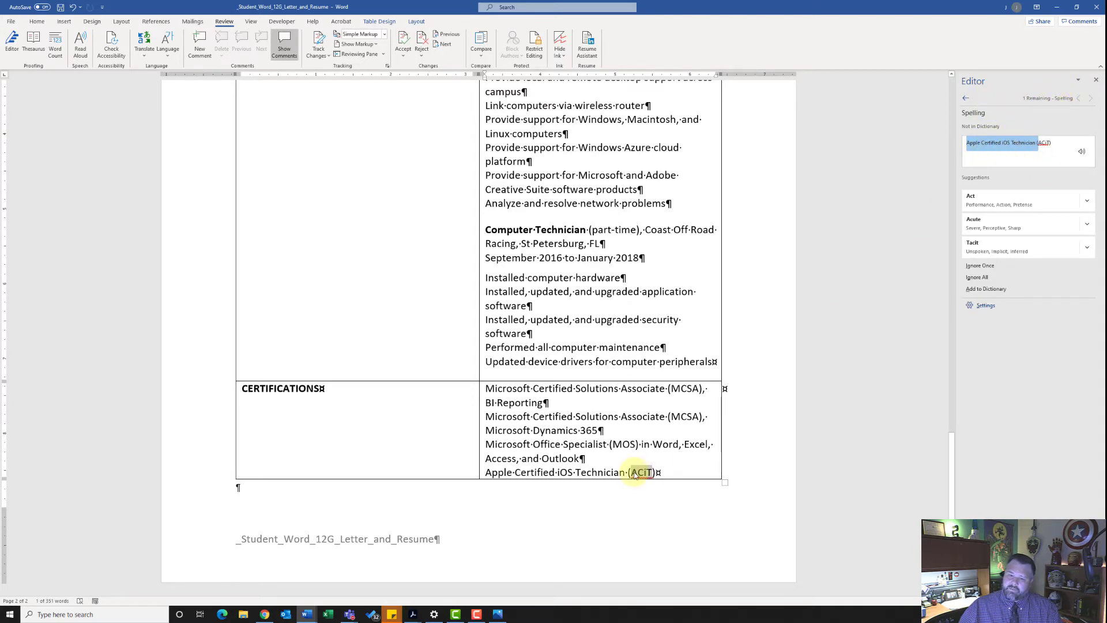
pyautogui.click(1097, 83)
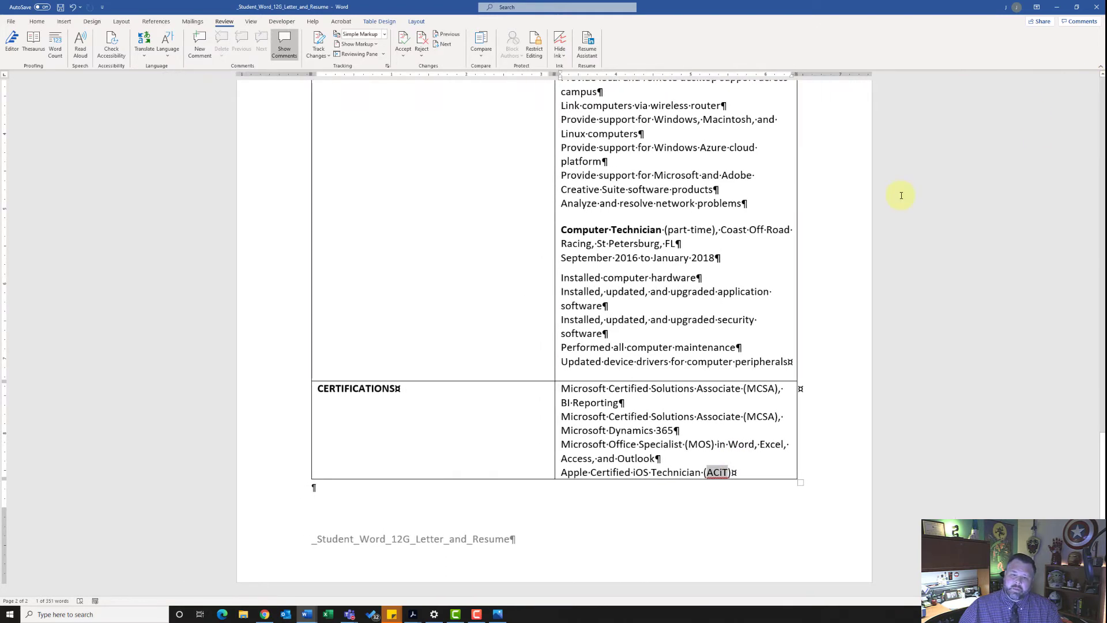
# Correct the flagged grammar in the letter body, changing "wood" to "would" and "Tampa, but" to "Tampa but"
pyautogui.scroll(4, 803, 301)
pyautogui.scroll(15, 520, 443)
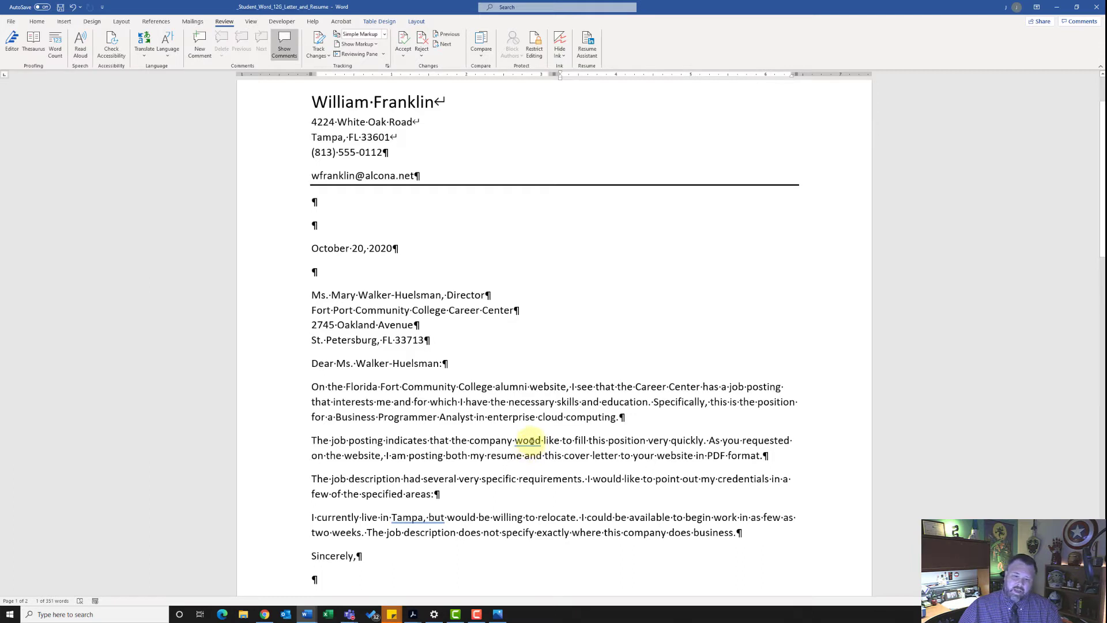
pyautogui.rightClick(530, 441)
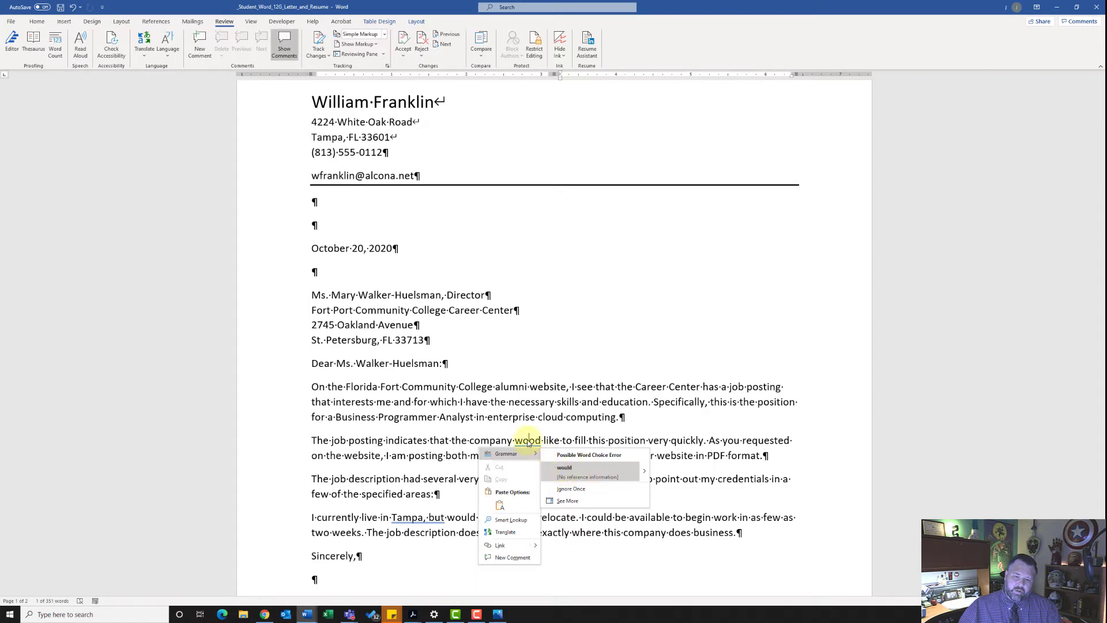
pyautogui.click(570, 473)
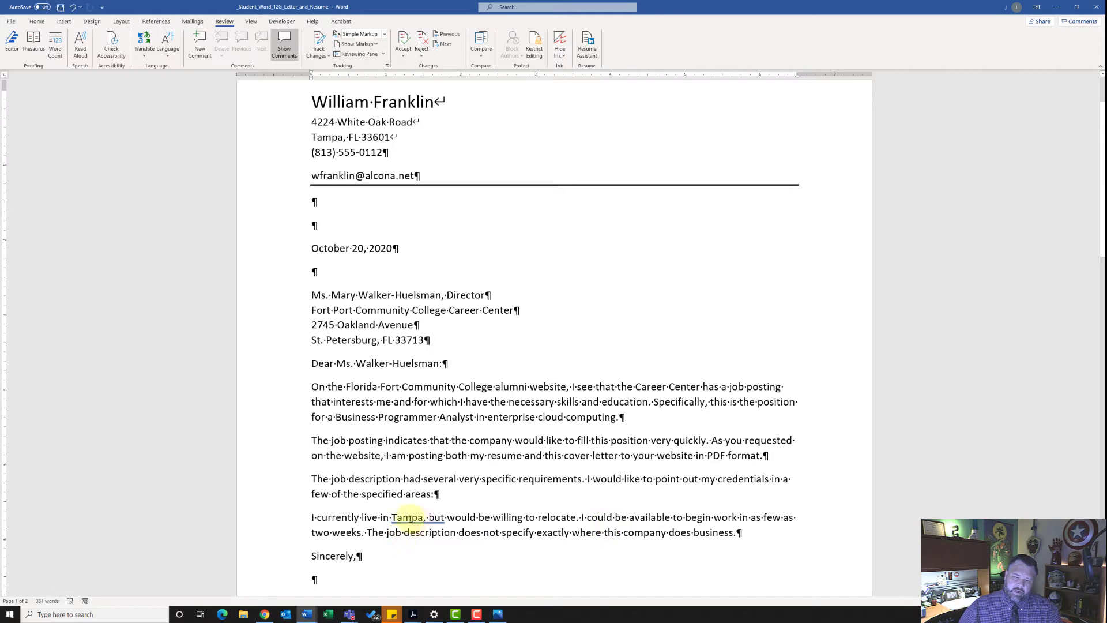
pyautogui.rightClick(411, 517)
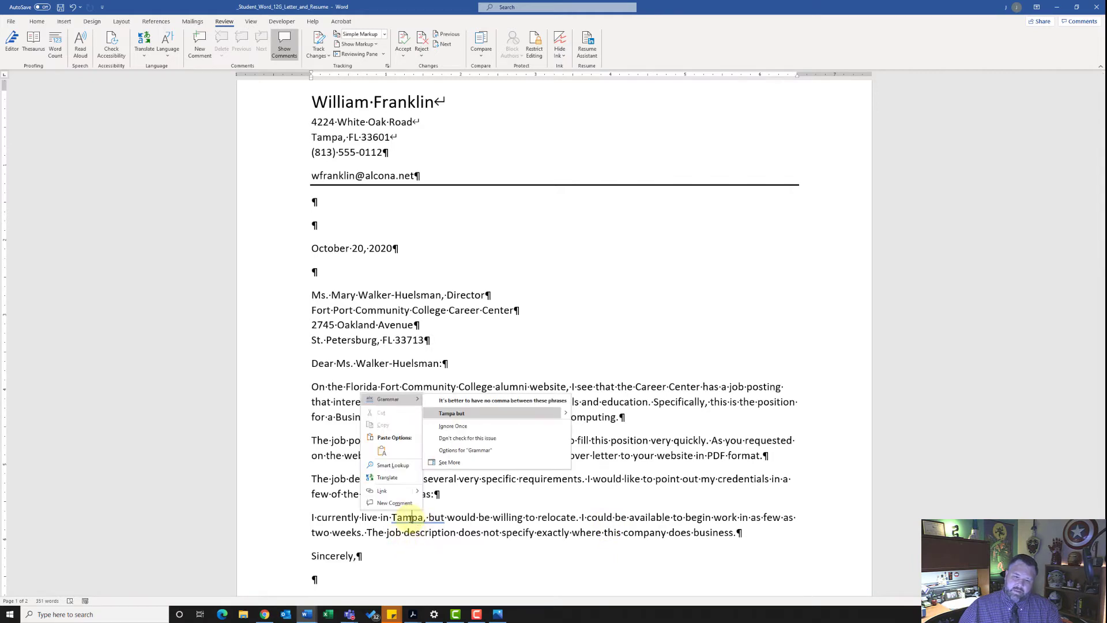
pyautogui.click(460, 415)
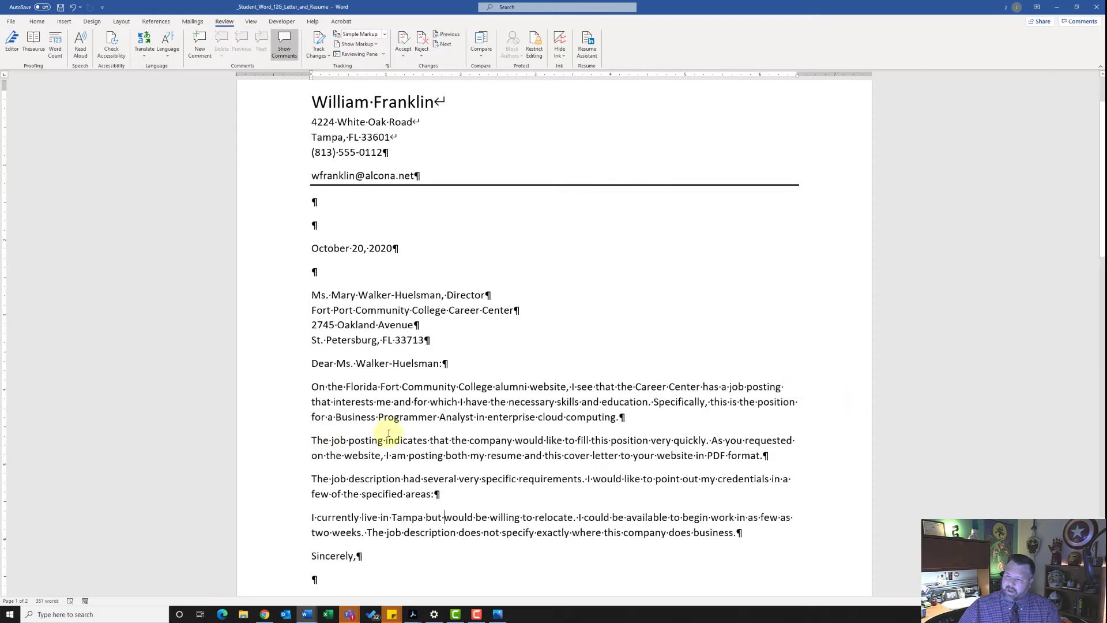
# Replace every occurrence of "posting" with "listing" in the document, starting from its beginning
pyautogui.hotkey('ctrl', 'Home')
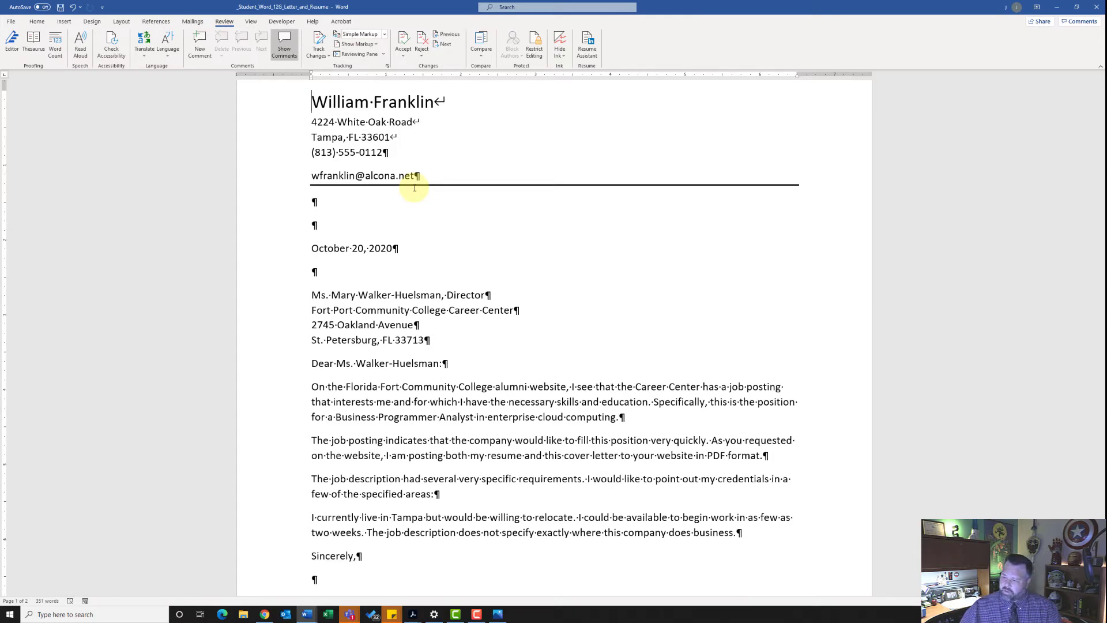
pyautogui.click(301, 102)
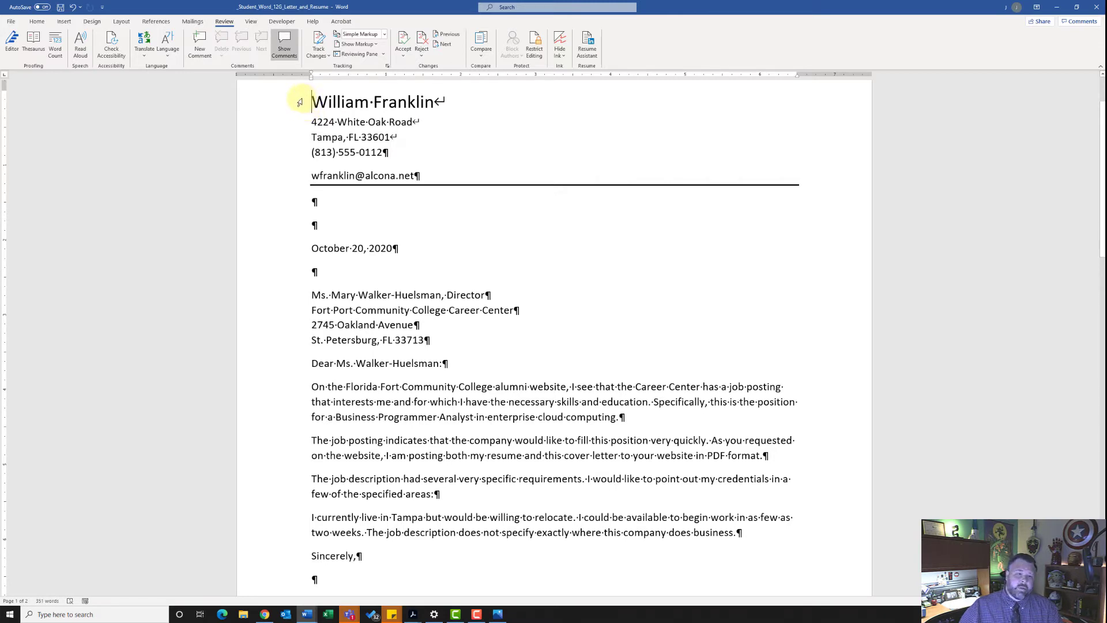
pyautogui.click(37, 21)
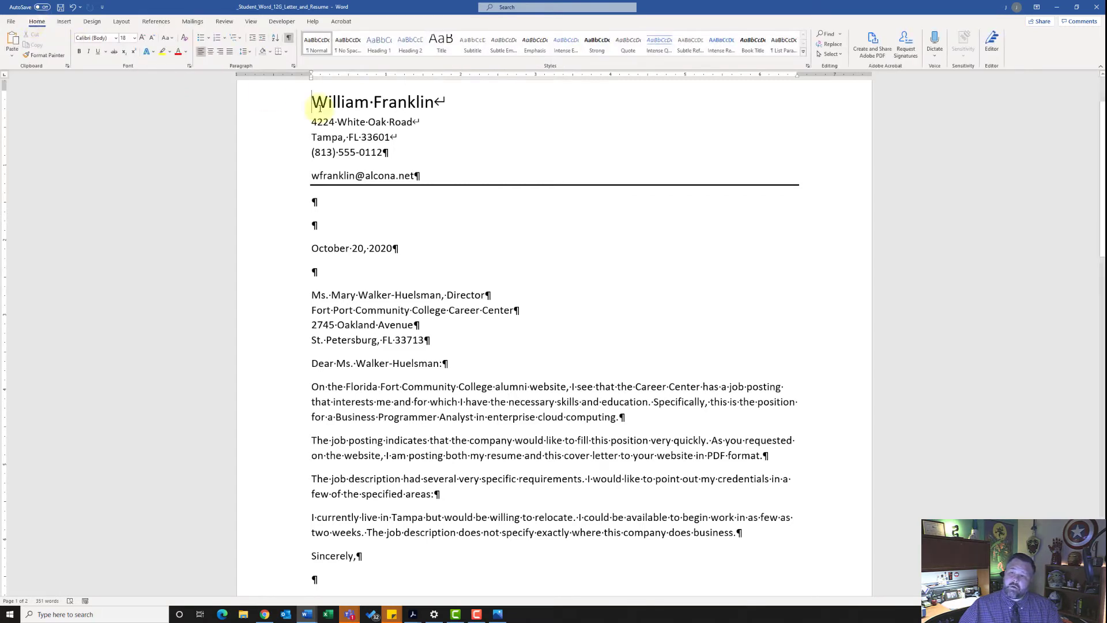
pyautogui.click(837, 46)
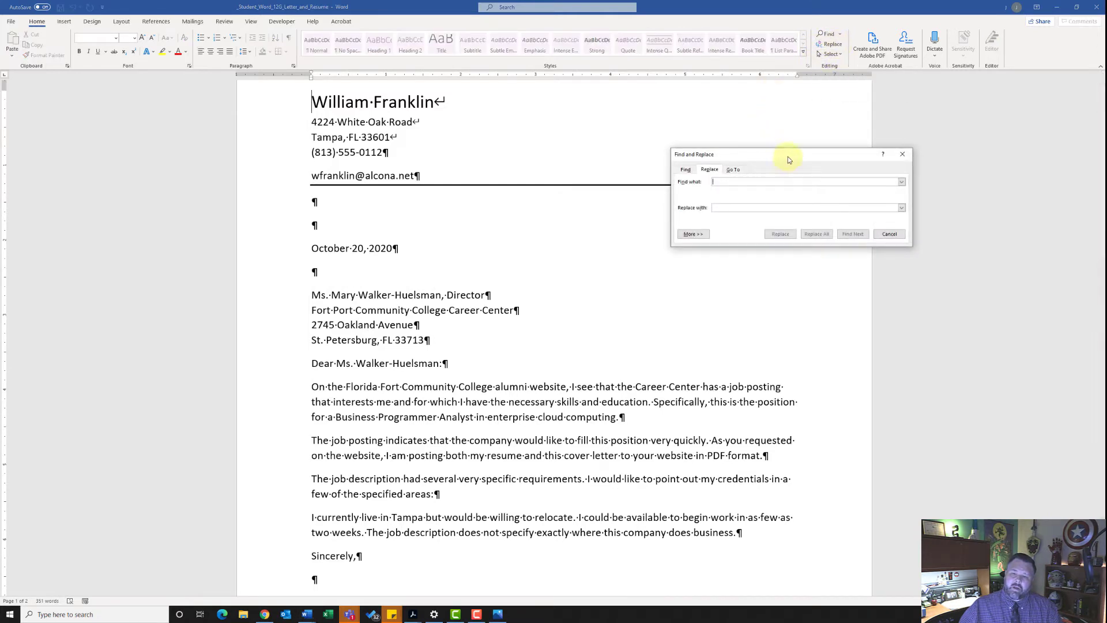
pyautogui.moveTo(788, 154); pyautogui.dragTo(621, 132)
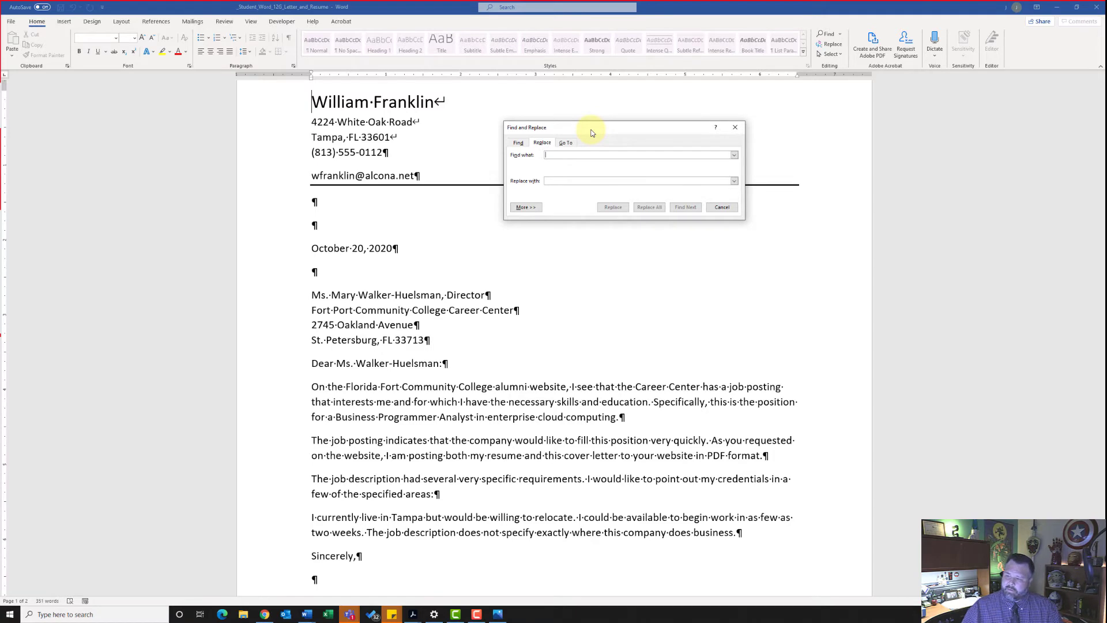
pyautogui.moveTo(590, 132); pyautogui.dragTo(580, 124)
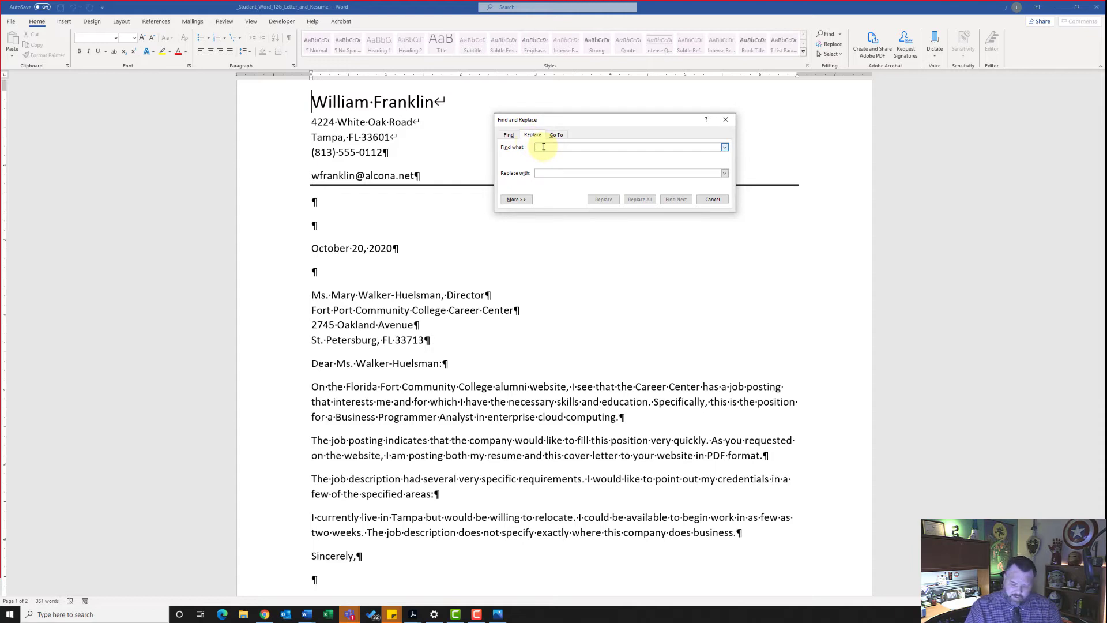
pyautogui.write('posting')
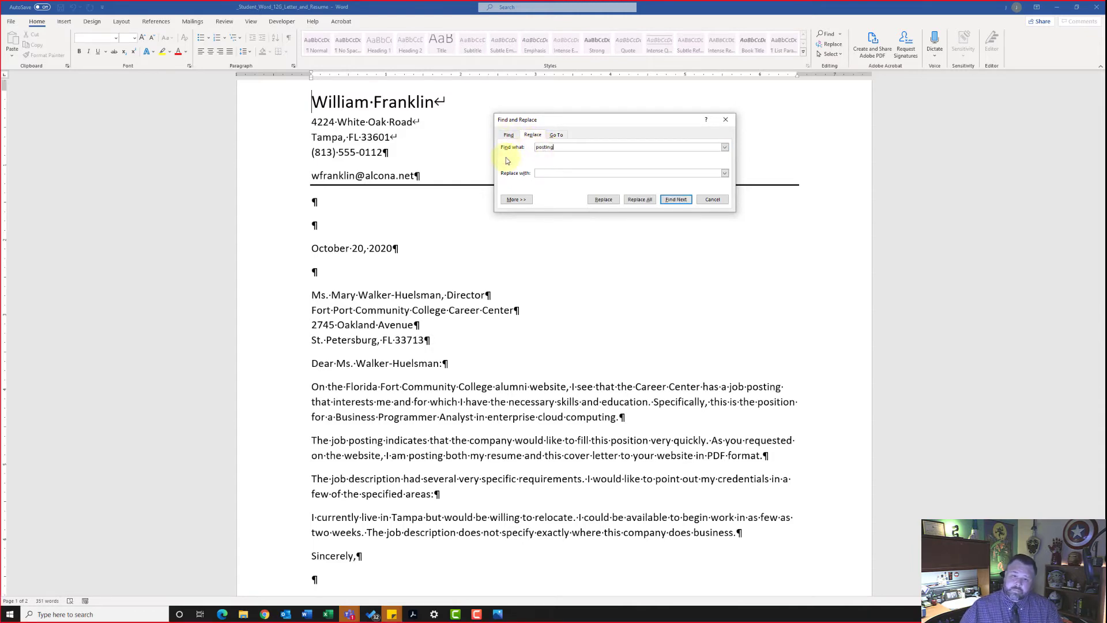
pyautogui.click(551, 174)
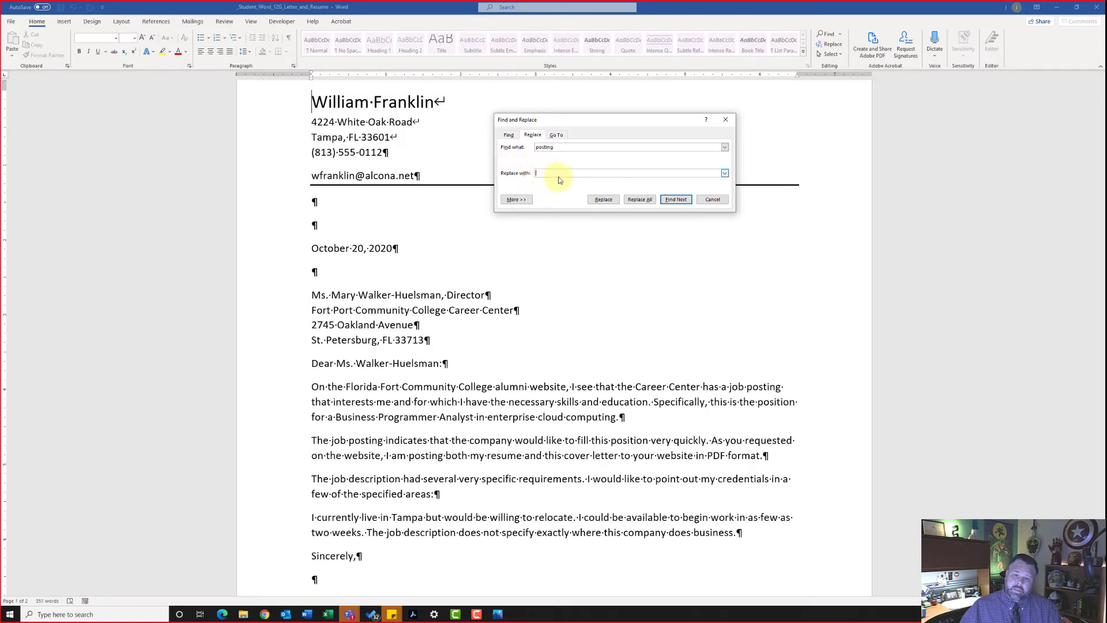
pyautogui.write('lis')
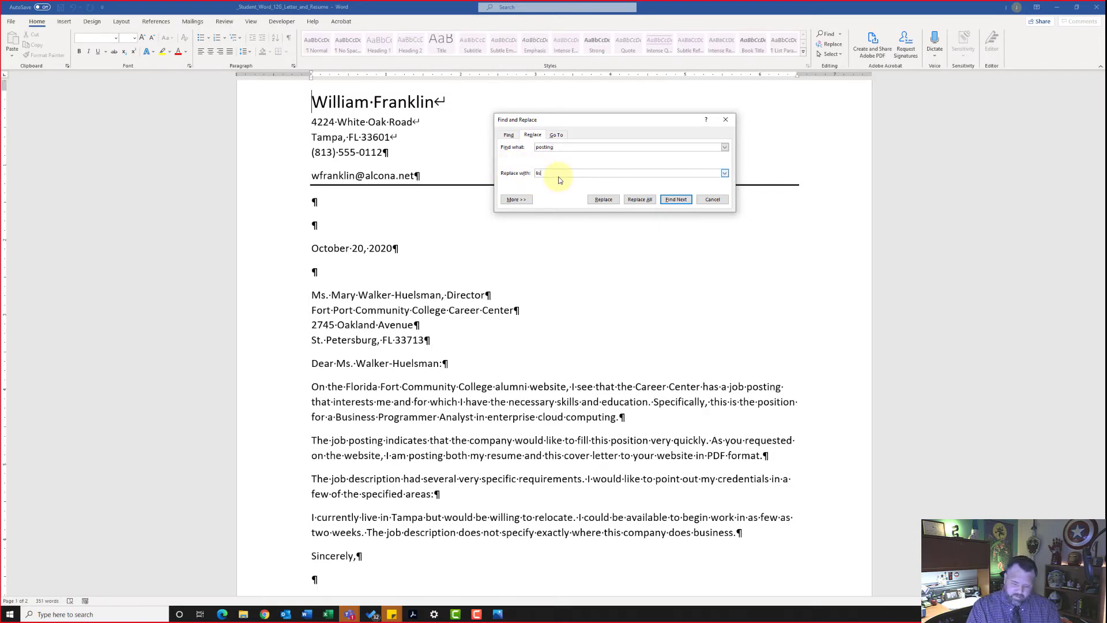
pyautogui.write('ting')
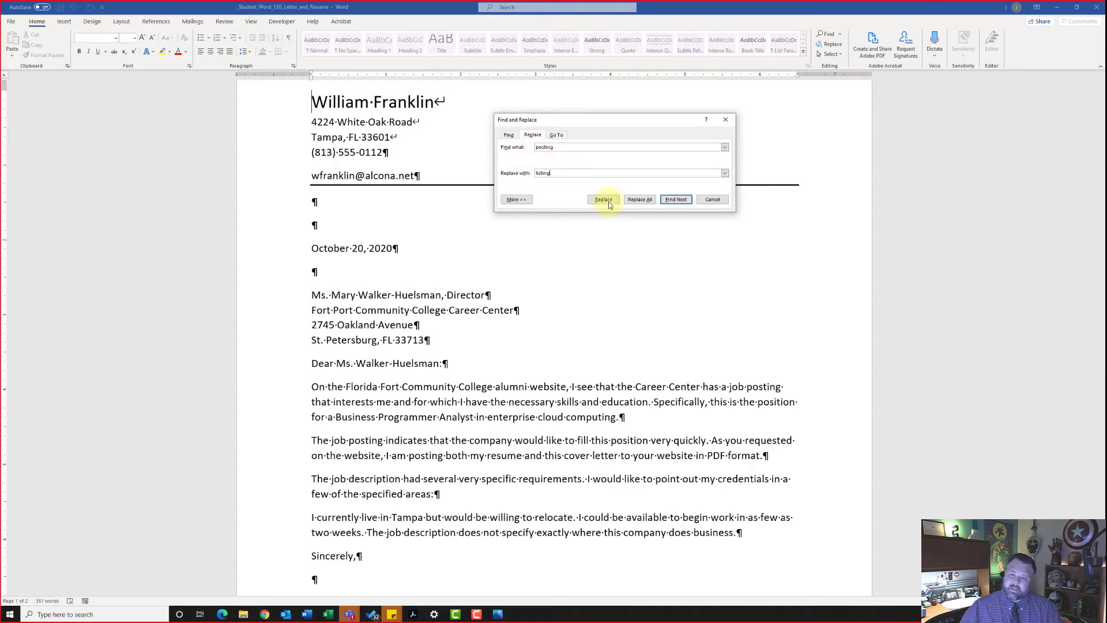
pyautogui.click(640, 200)
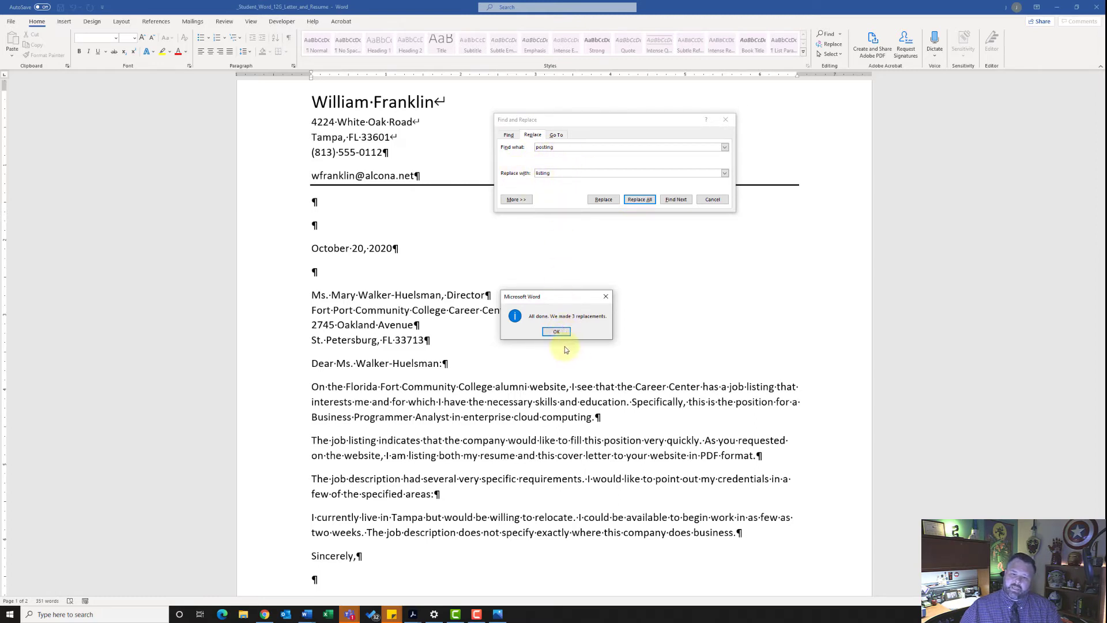
pyautogui.click(555, 333)
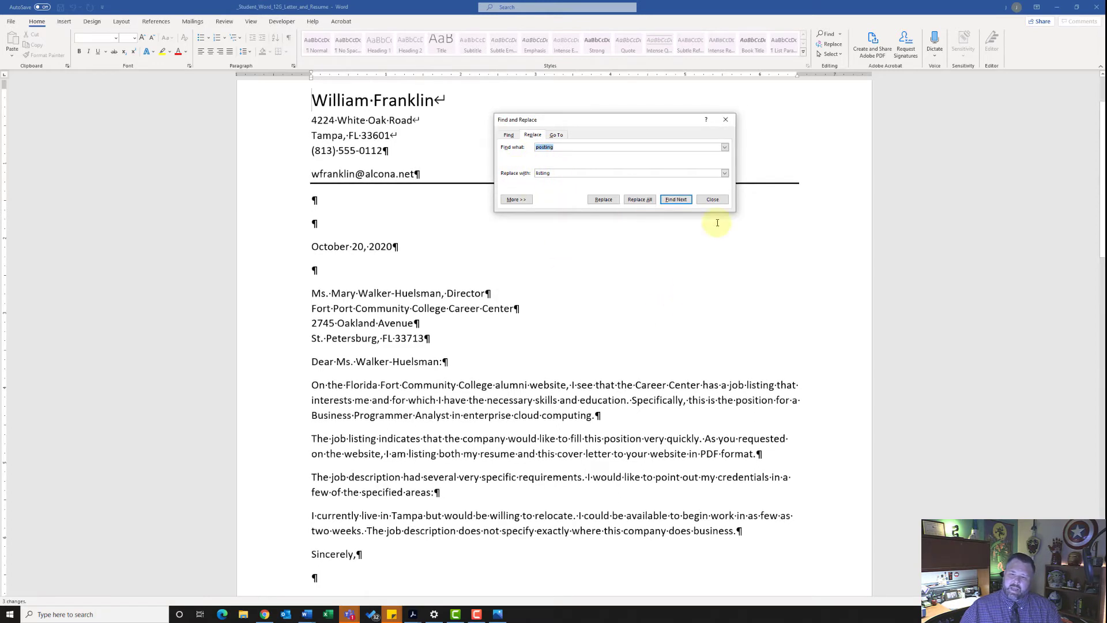
pyautogui.click(712, 200)
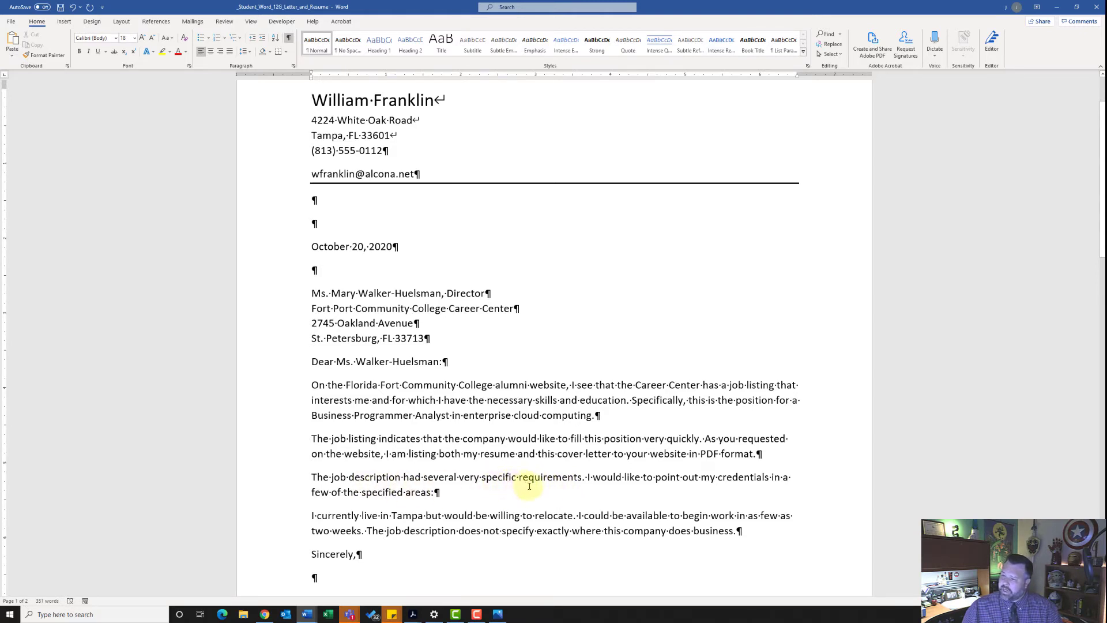
# Replace "specific" with the thesaurus synonym "explicit" in the paragraph beginning "The job description"
pyautogui.rightClick(494, 479)
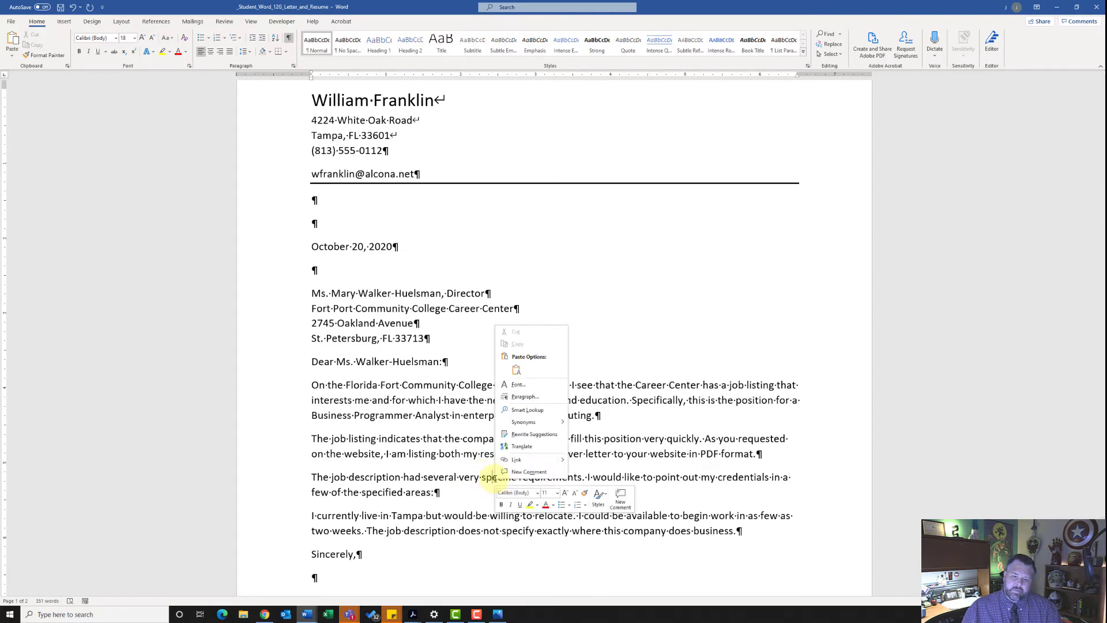
pyautogui.moveTo(522, 428)
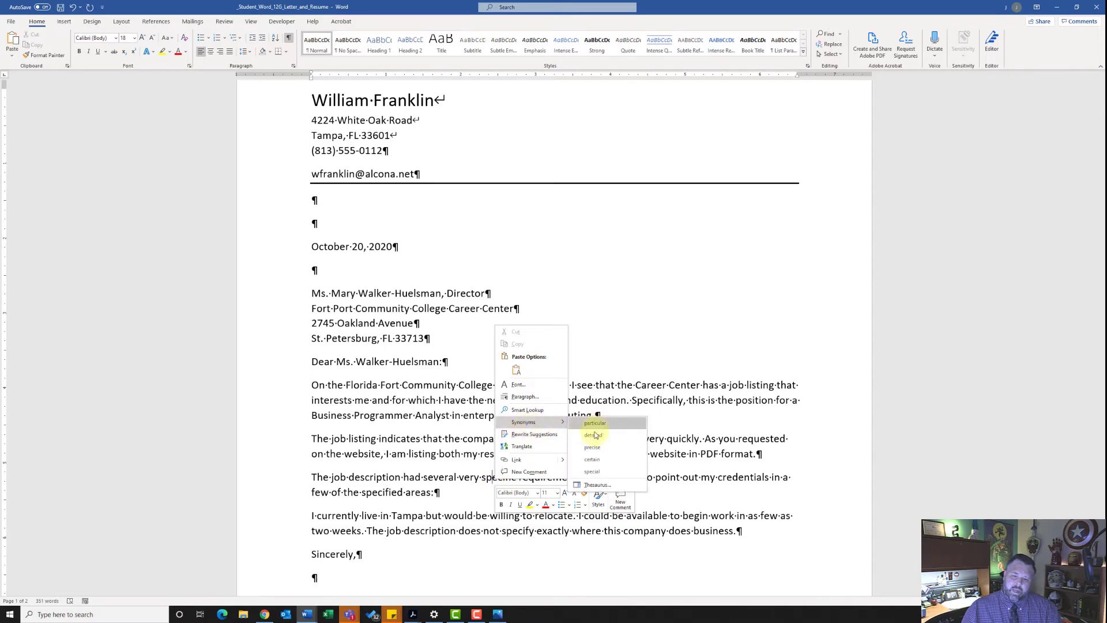
pyautogui.click(599, 484)
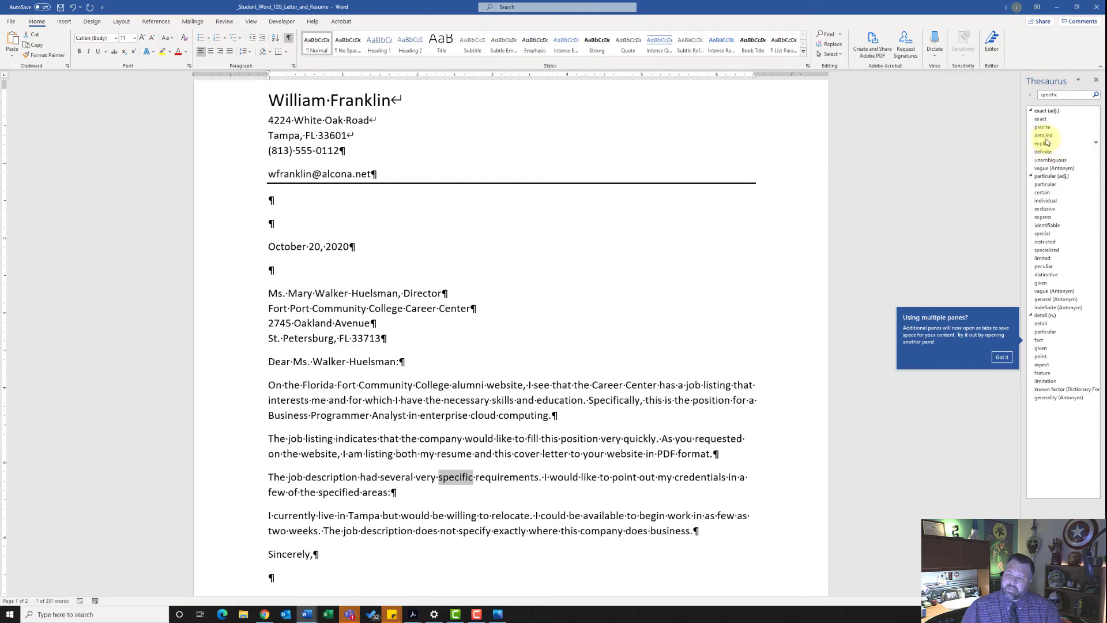
pyautogui.click(1096, 145)
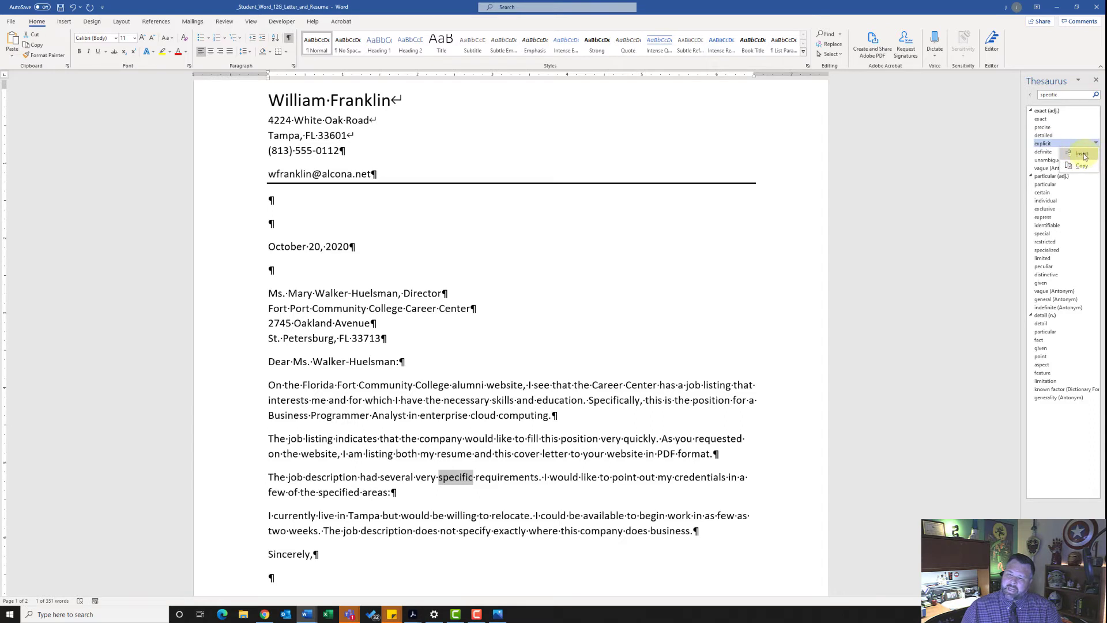
pyautogui.click(1082, 154)
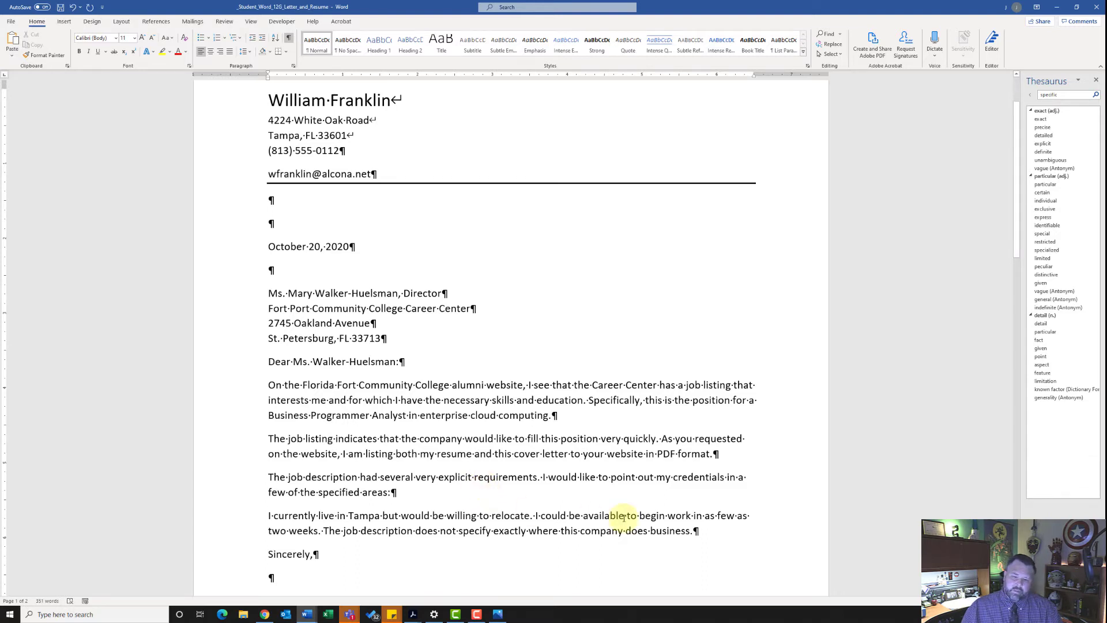
# Replace "credentials" with the thesaurus synonym "qualifications" in the same paragraph, and close the Thesaurus
pyautogui.rightClick(695, 478)
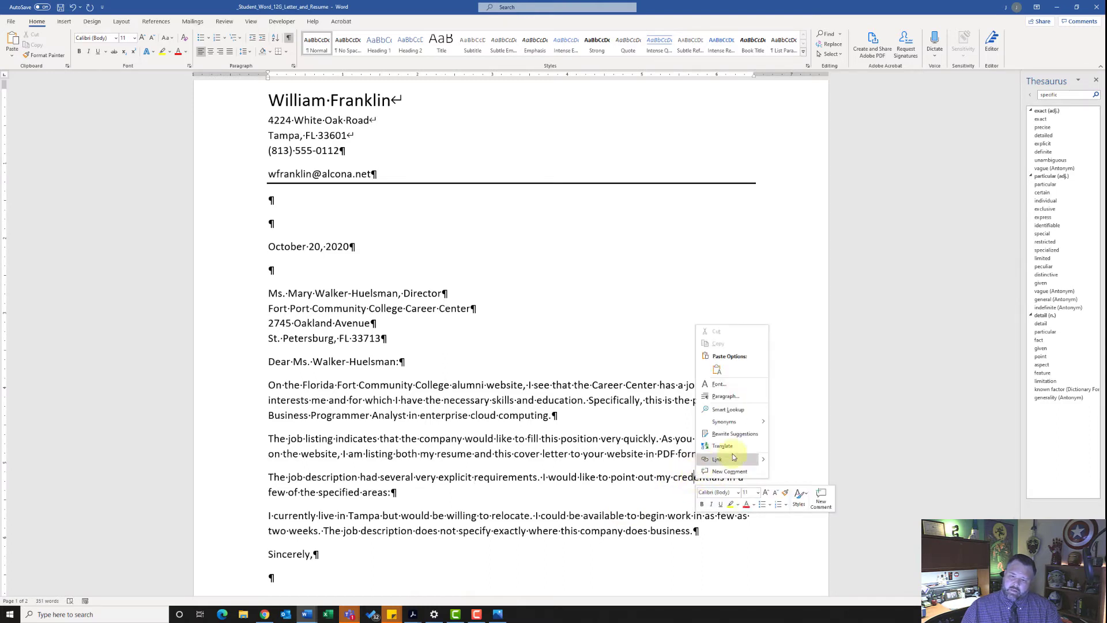
pyautogui.moveTo(751, 424)
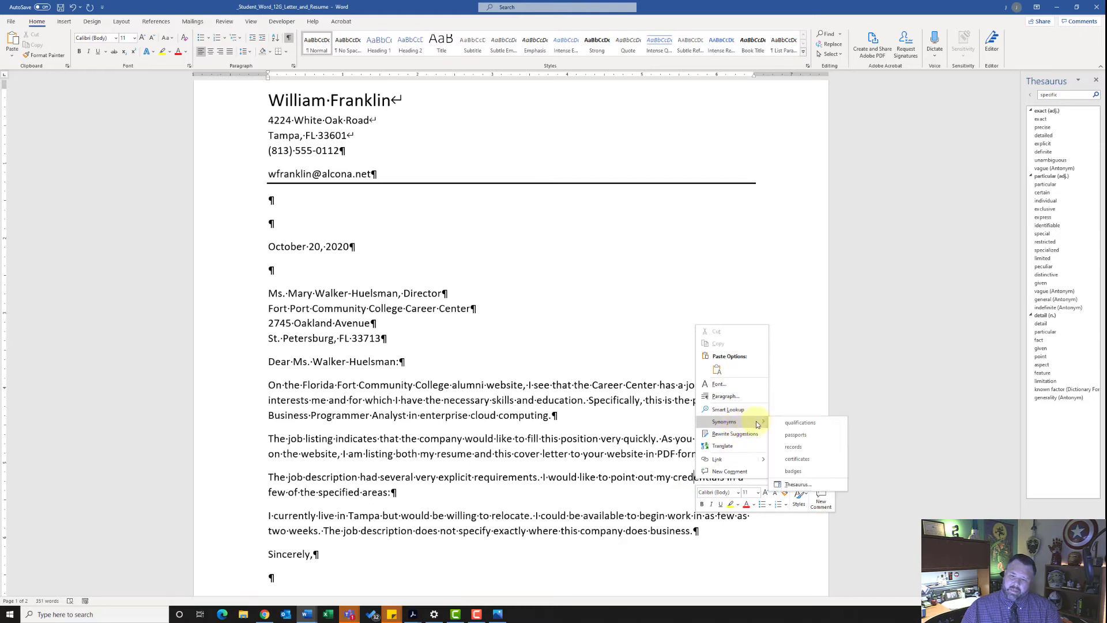
pyautogui.click(798, 485)
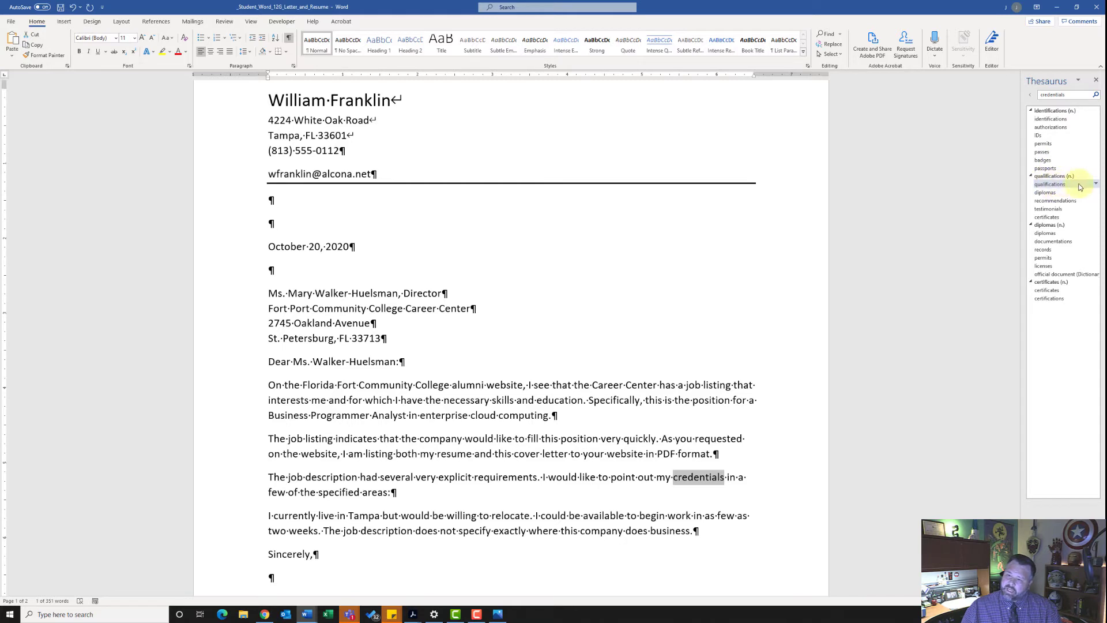
pyautogui.click(1096, 184)
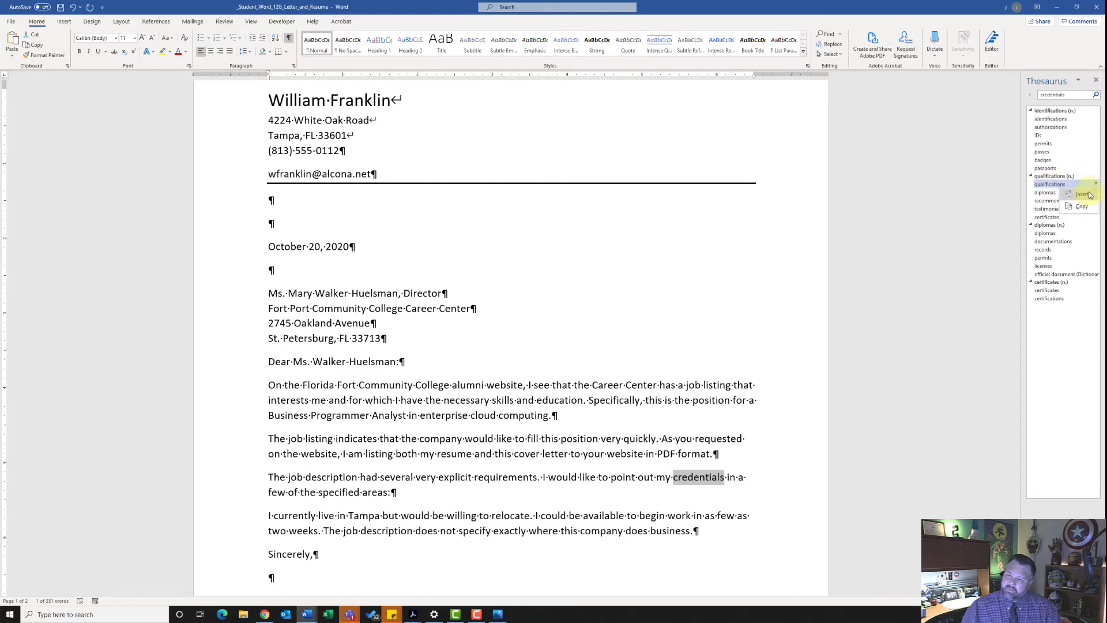
pyautogui.click(1083, 194)
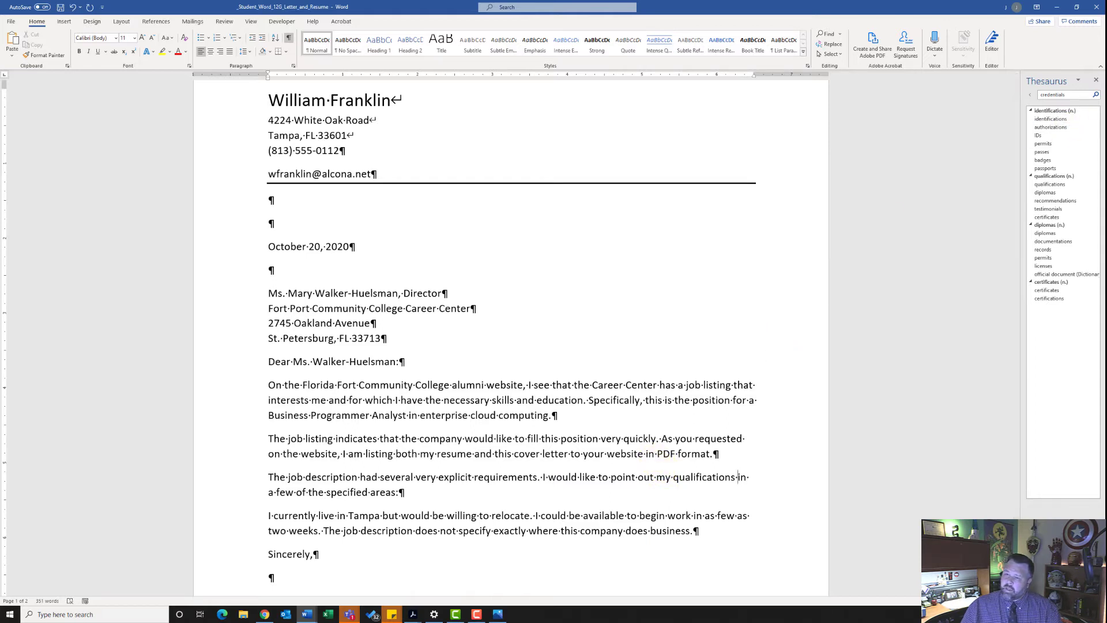
pyautogui.click(1097, 80)
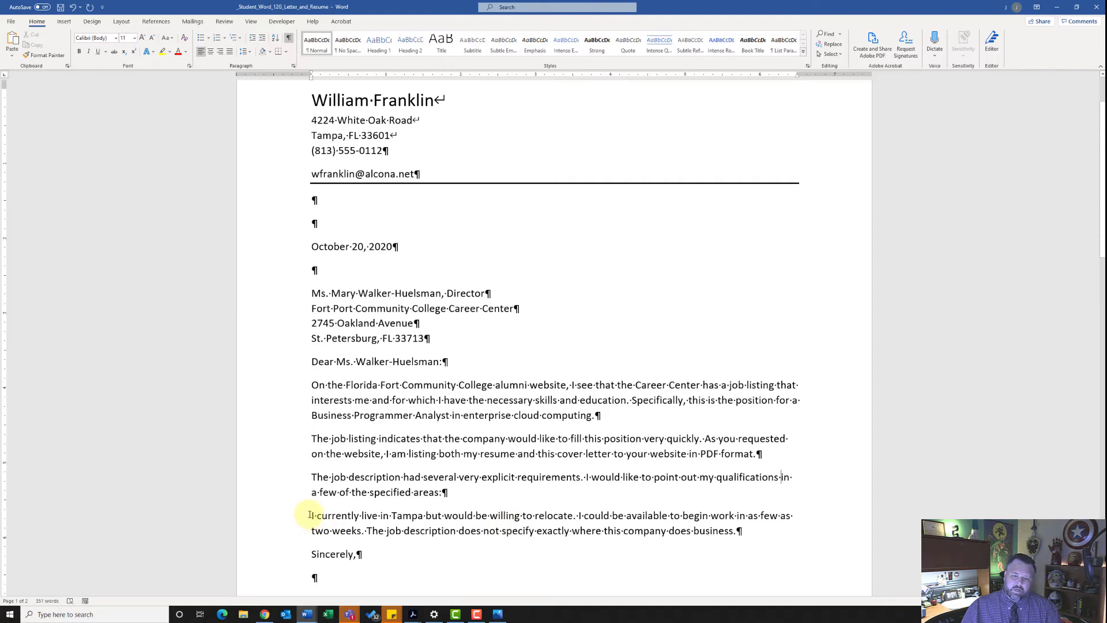
# Move the sentence "I currently live in Tampa but would be willing to relocate." to the end of its paragraph
pyautogui.moveTo(311, 514); pyautogui.dragTo(556, 516)
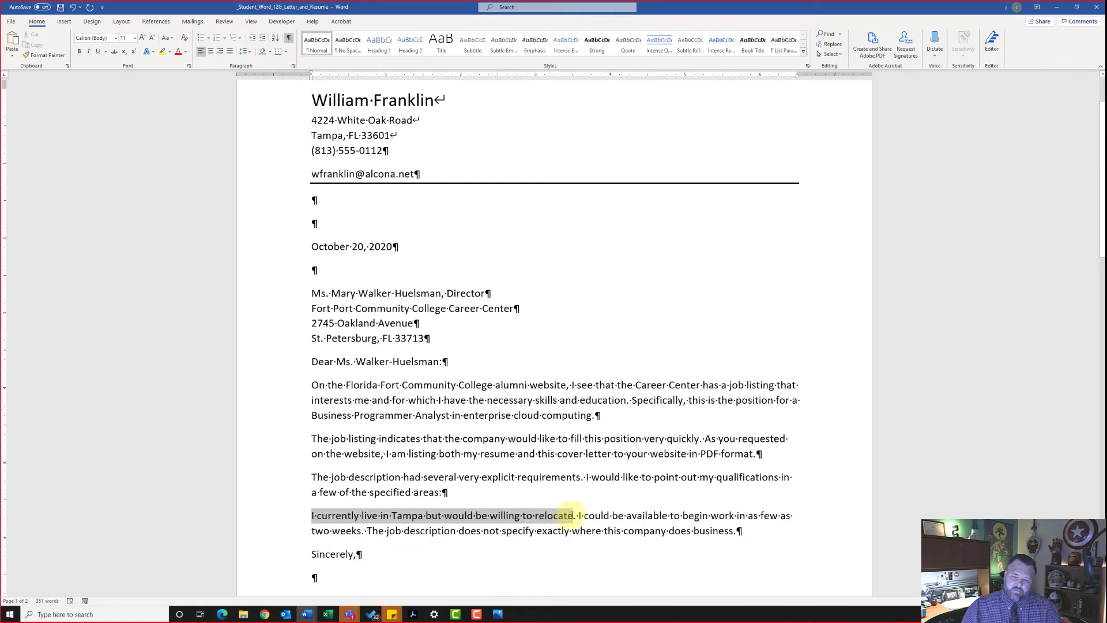
pyautogui.moveTo(574, 514); pyautogui.dragTo(575, 516)
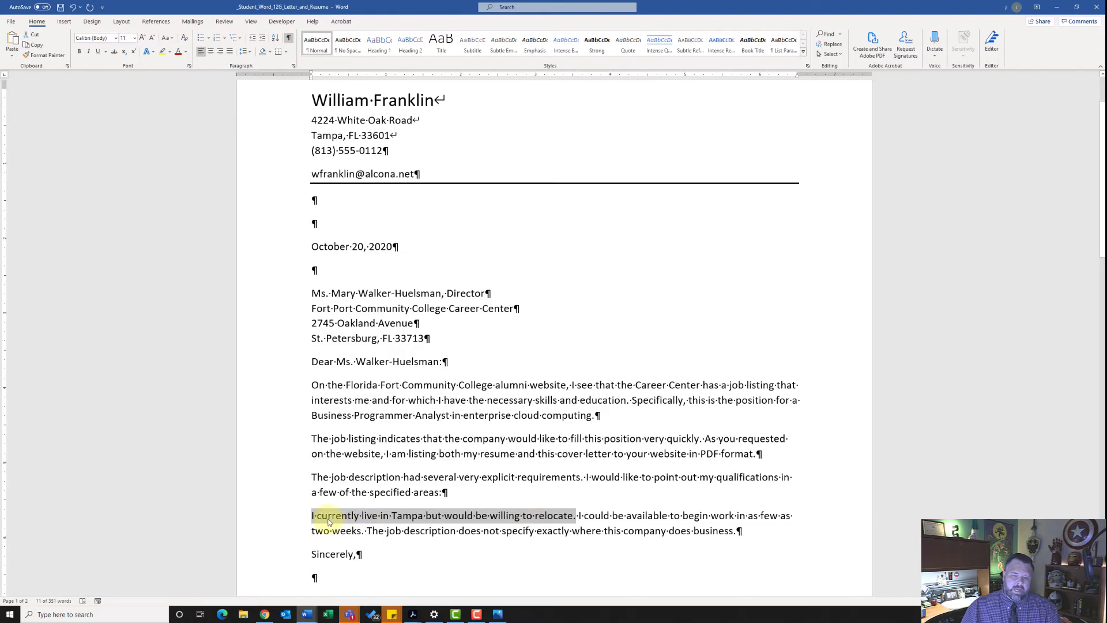
pyautogui.moveTo(329, 519); pyautogui.dragTo(713, 532)
pyautogui.write('.')
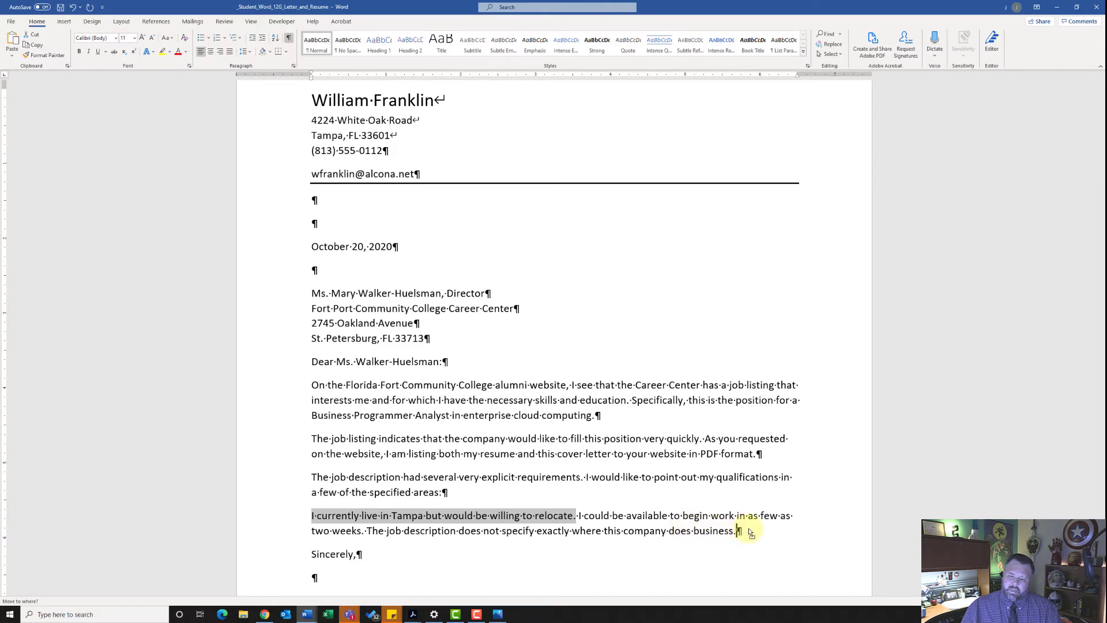
pyautogui.moveTo(750, 532); pyautogui.dragTo(742, 531)
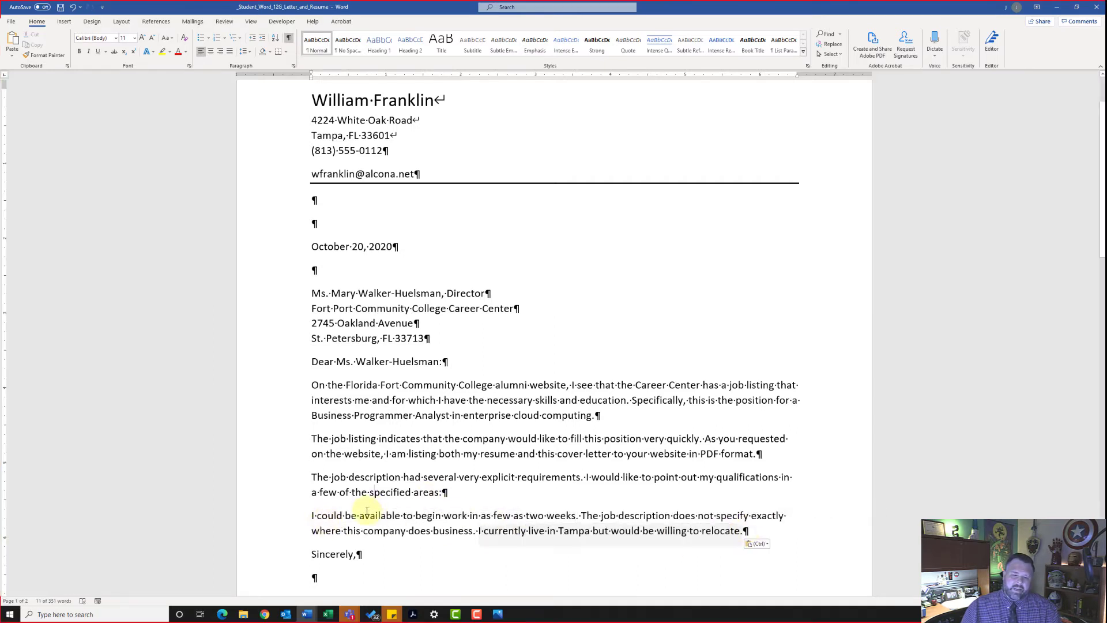
pyautogui.click(442, 516)
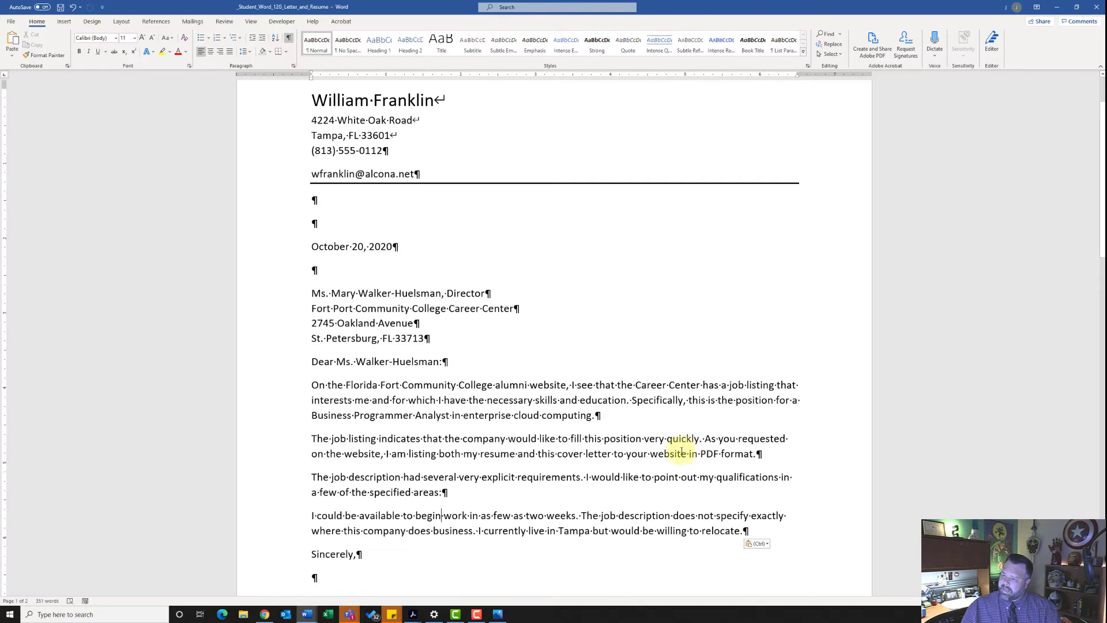
# Add a blank paragraph before "I could be available" and insert a table with two columns and three rows there
pyautogui.scroll(-3, 644, 454)
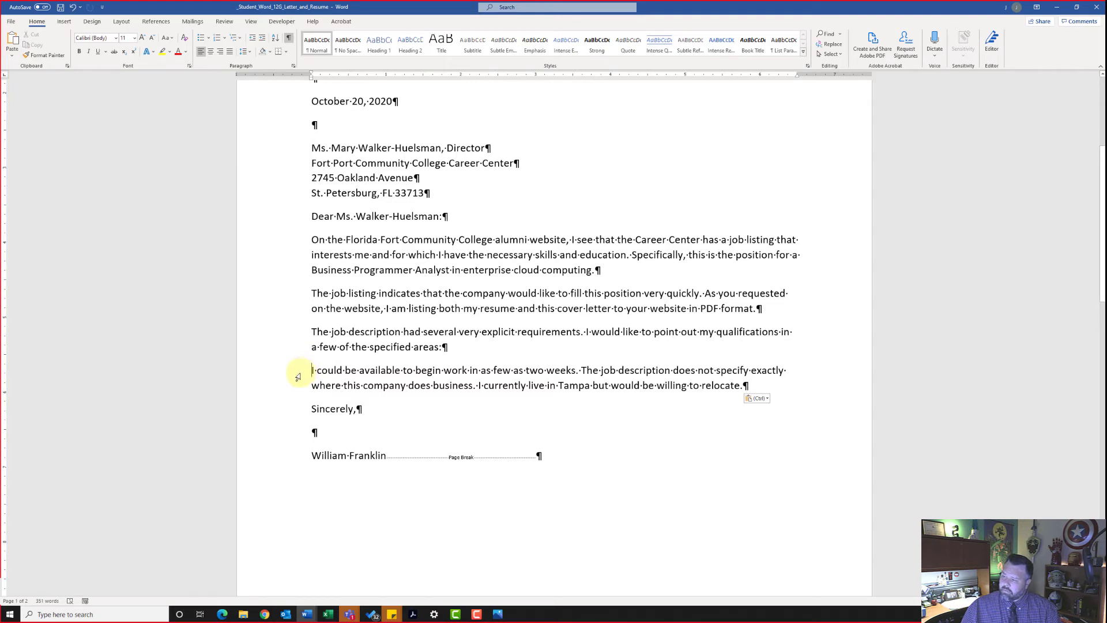
pyautogui.press('Return')
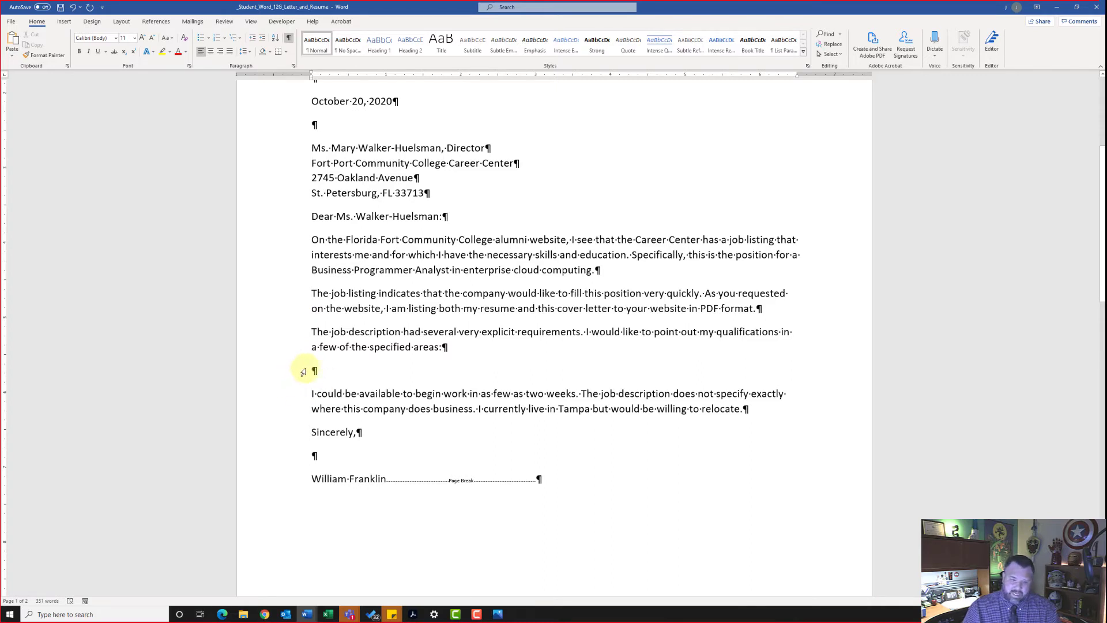
pyautogui.press('Up')
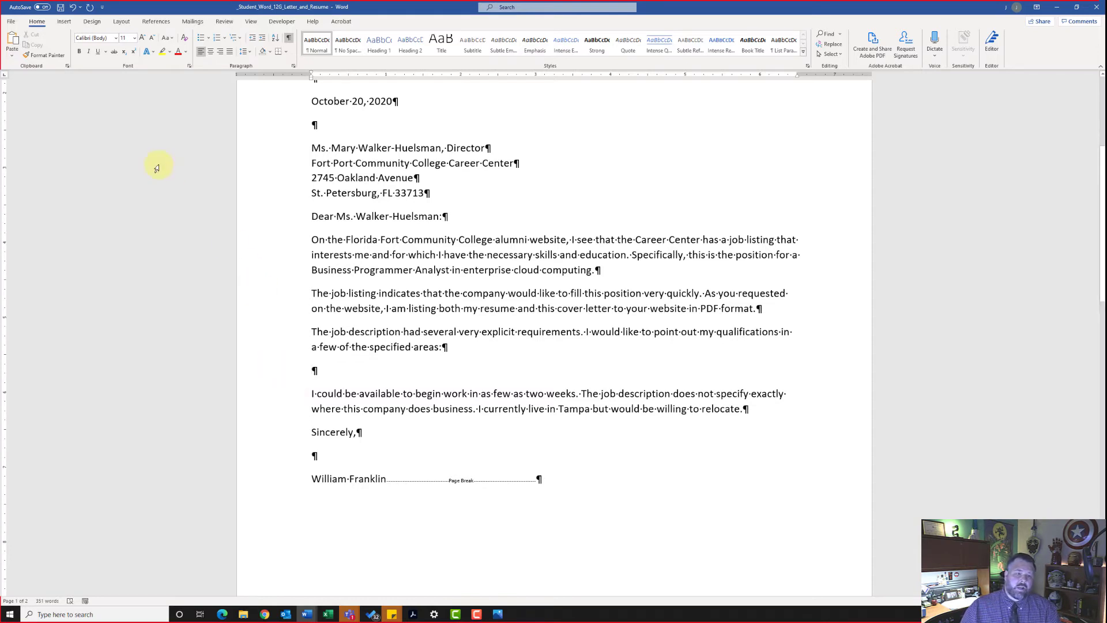
pyautogui.click(67, 22)
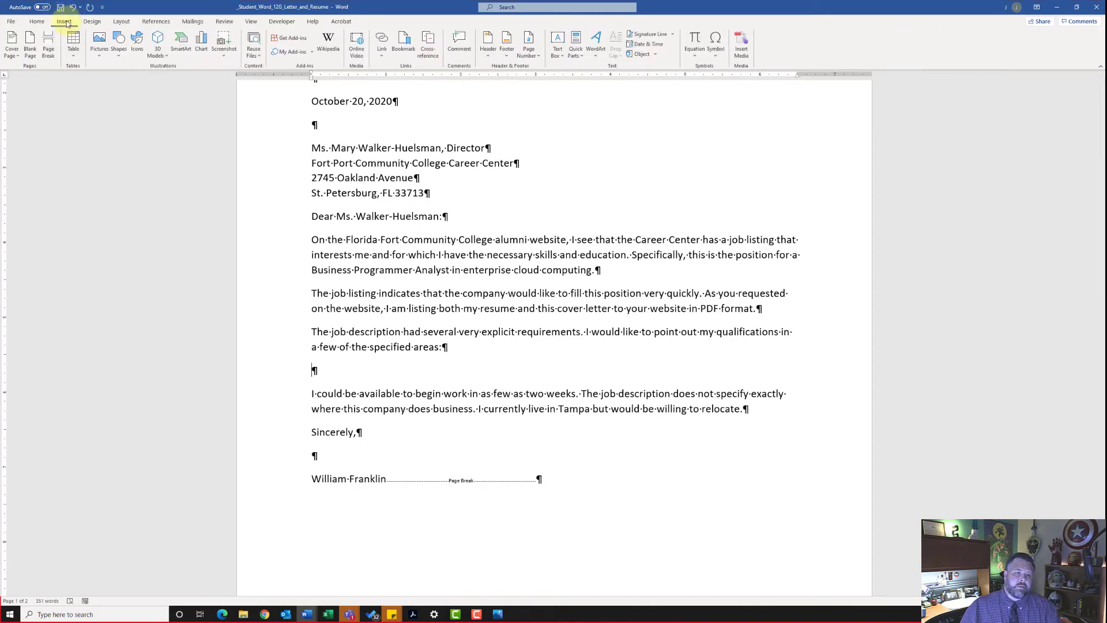
pyautogui.click(79, 54)
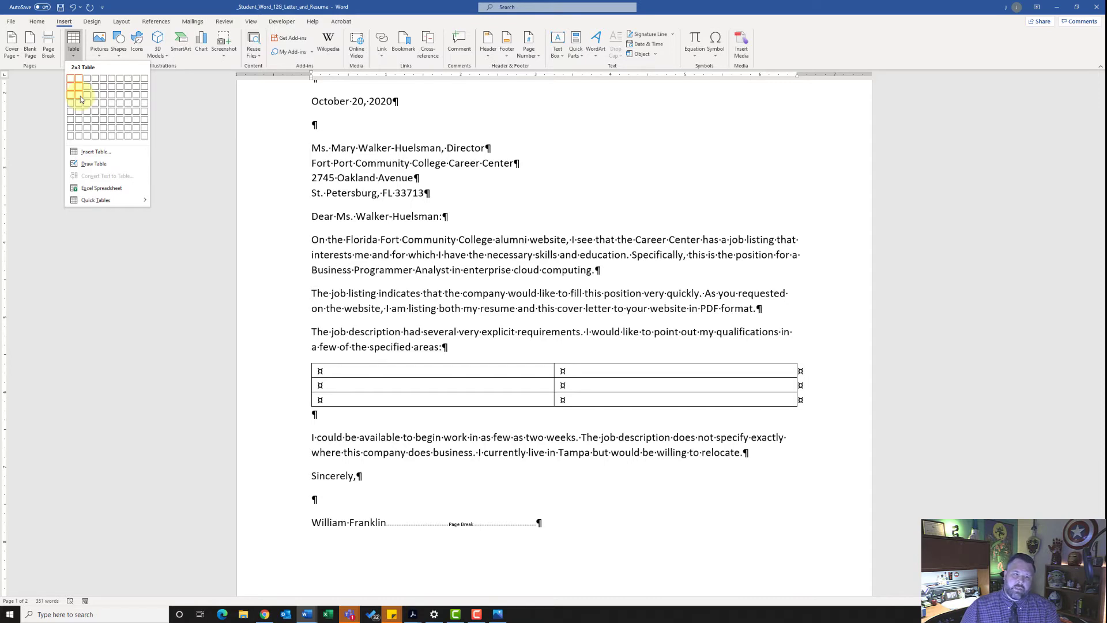
pyautogui.click(80, 96)
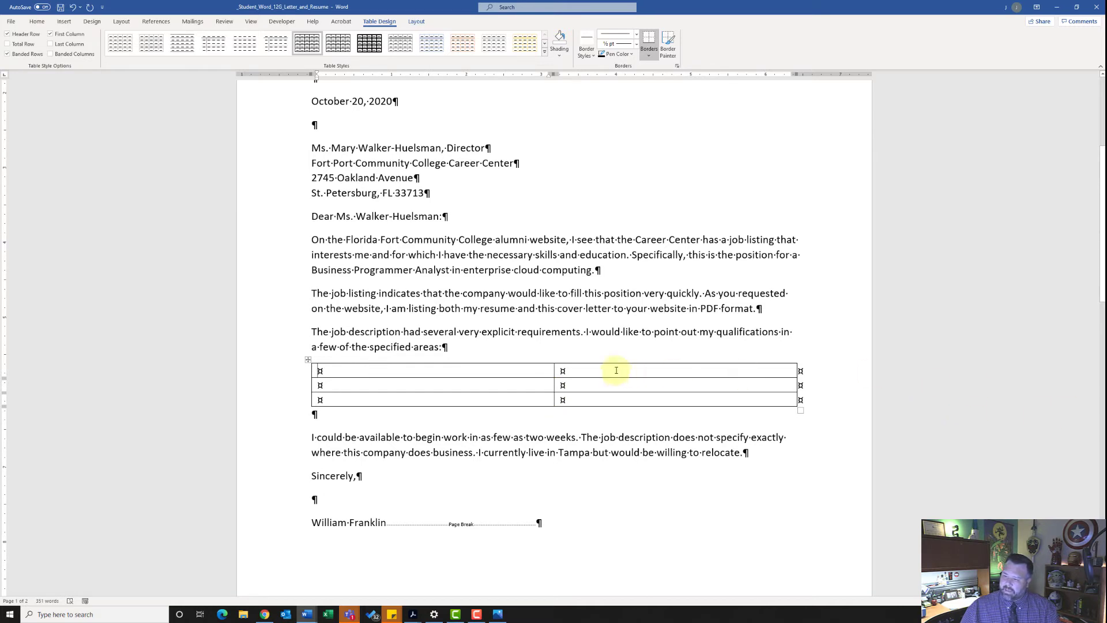
# Fill the table's first column with "Education", "Experience" and "Required Certifications", one entry per row
pyautogui.write('E')
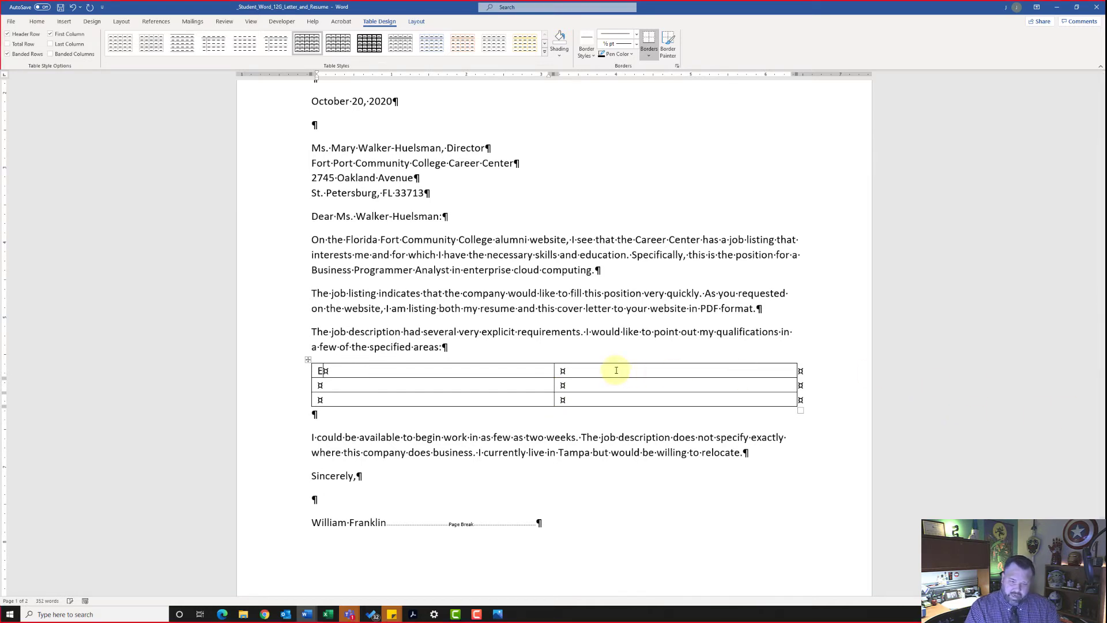
pyautogui.write('ducation')
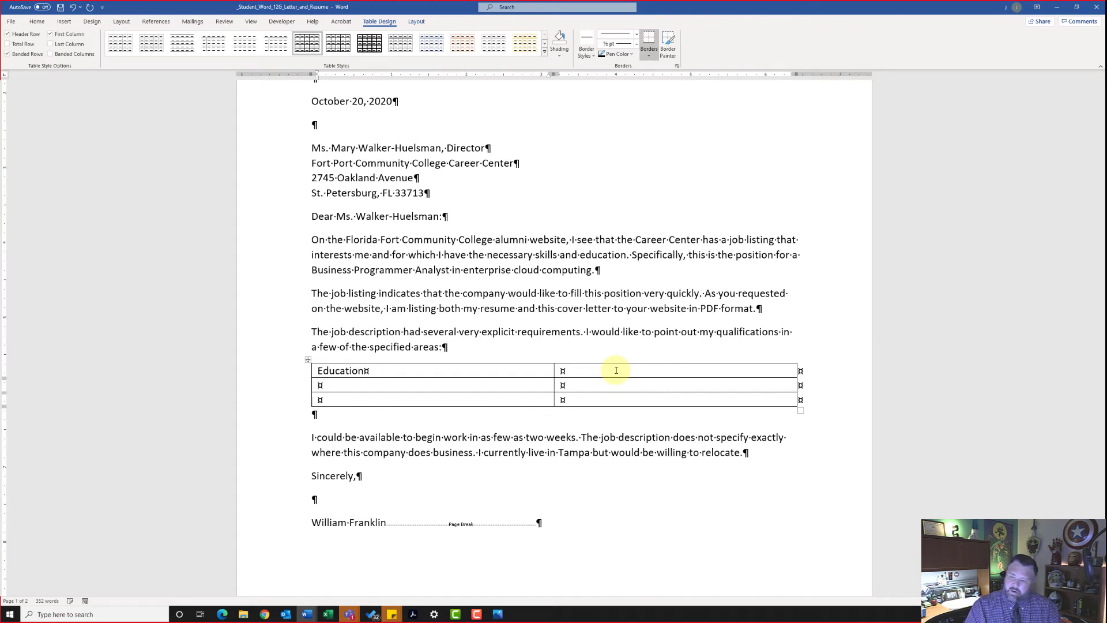
pyautogui.press('Down')
pyautogui.write('Experience')
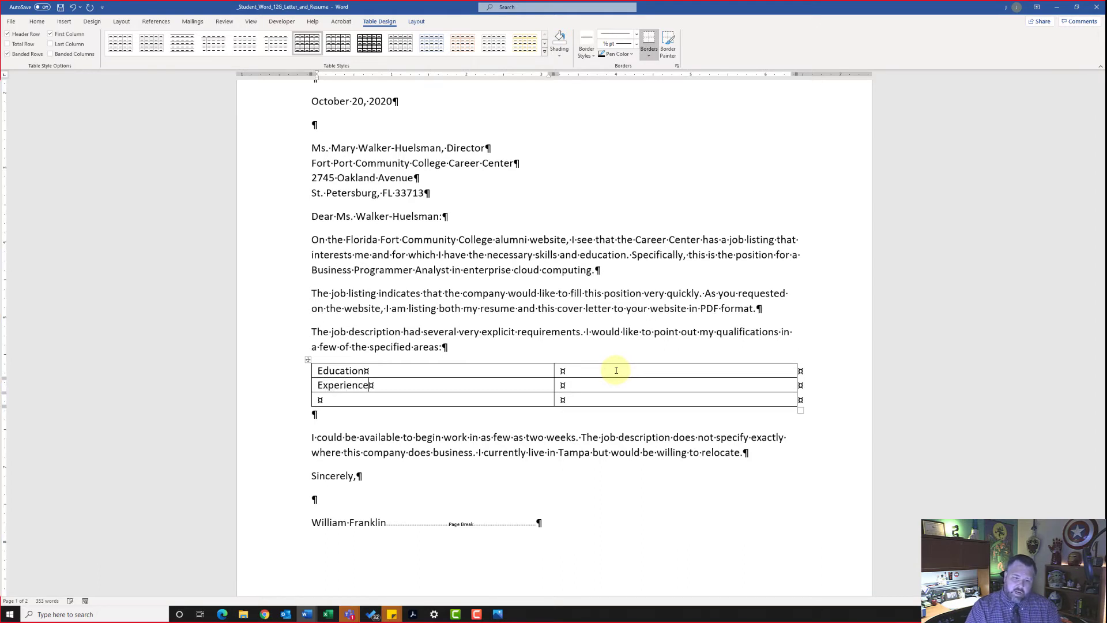
pyautogui.write('d')
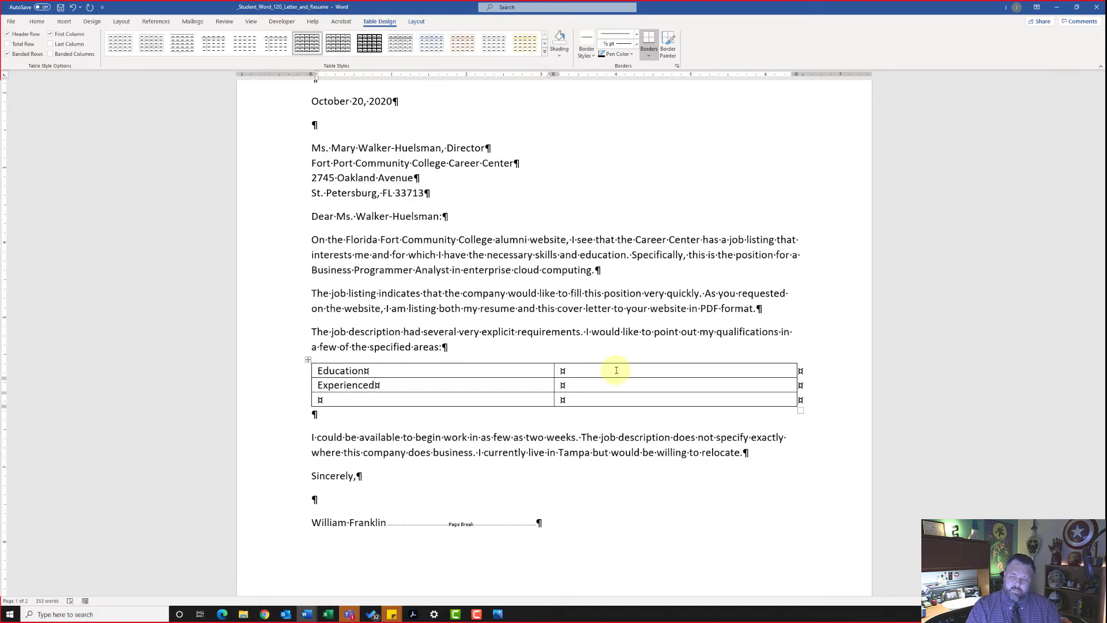
pyautogui.press('BackSpace')
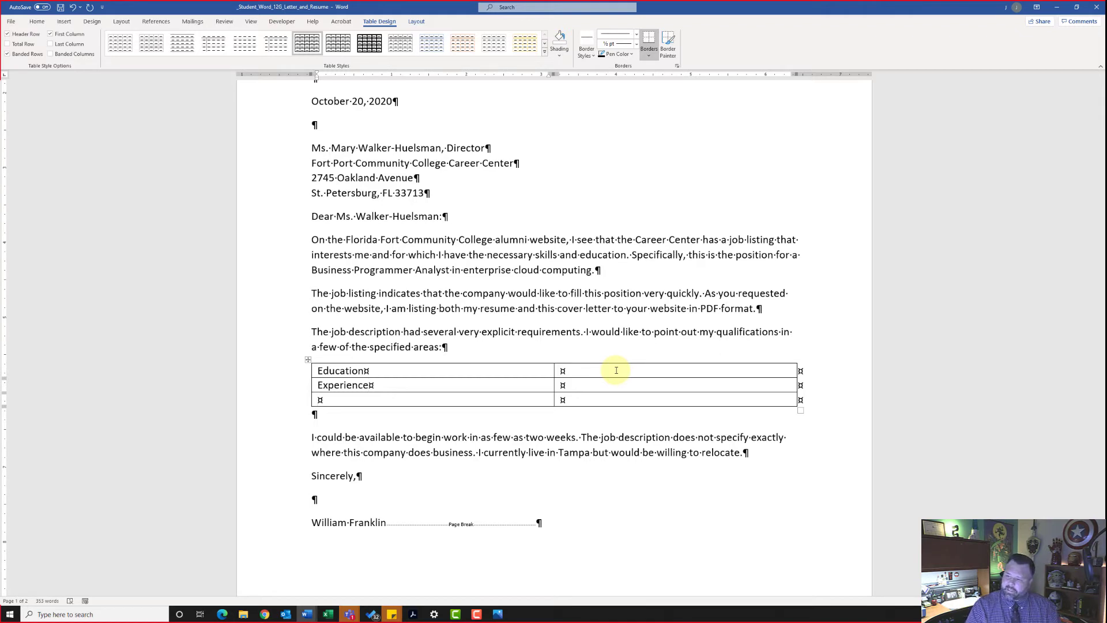
pyautogui.write('R')
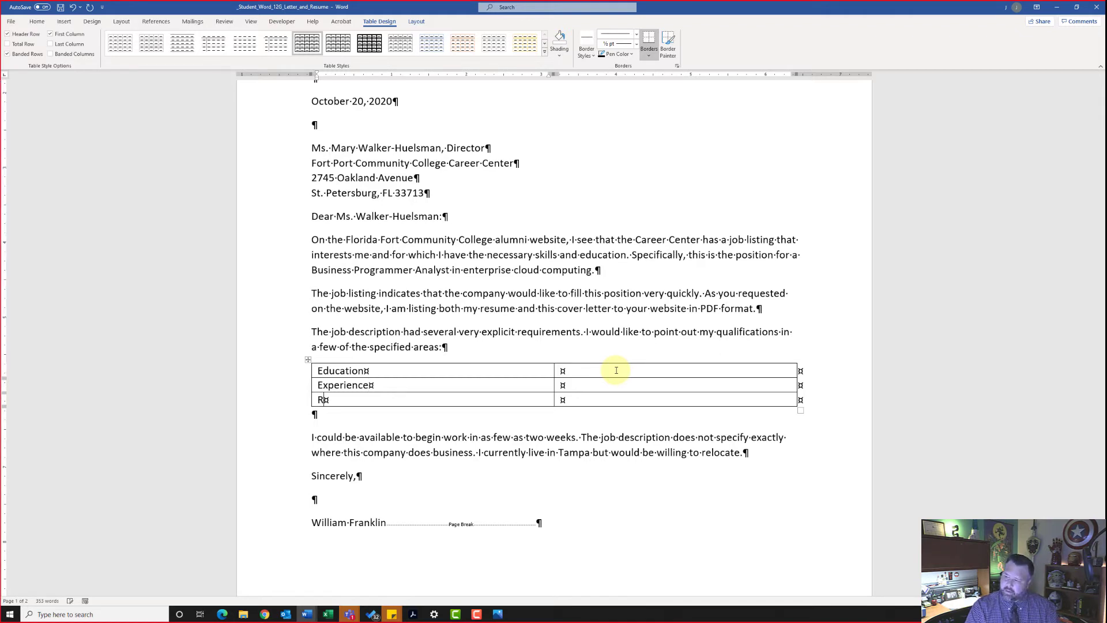
pyautogui.write('equired ')
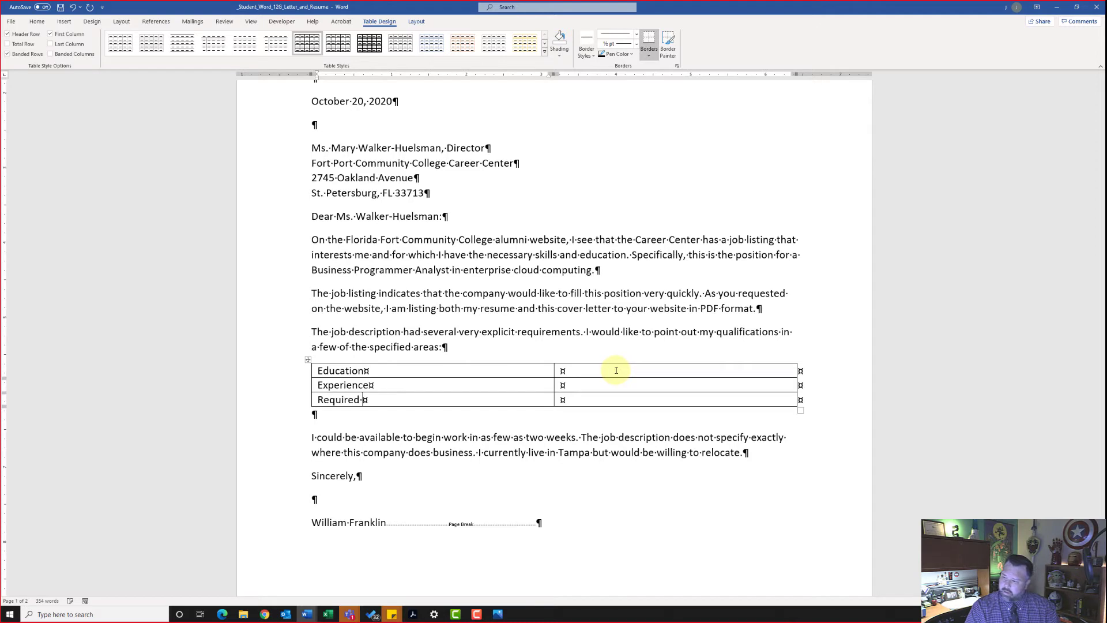
pyautogui.write('Certifications')
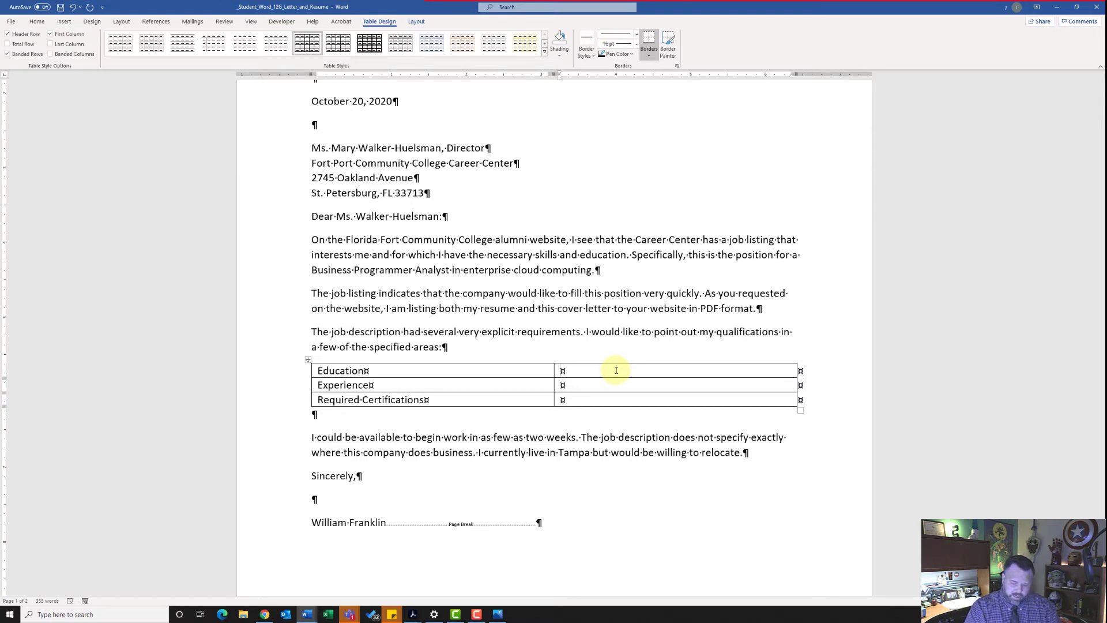
# Enter "Bachelor of Science" in the second column of the Education row
pyautogui.write('Bachel')
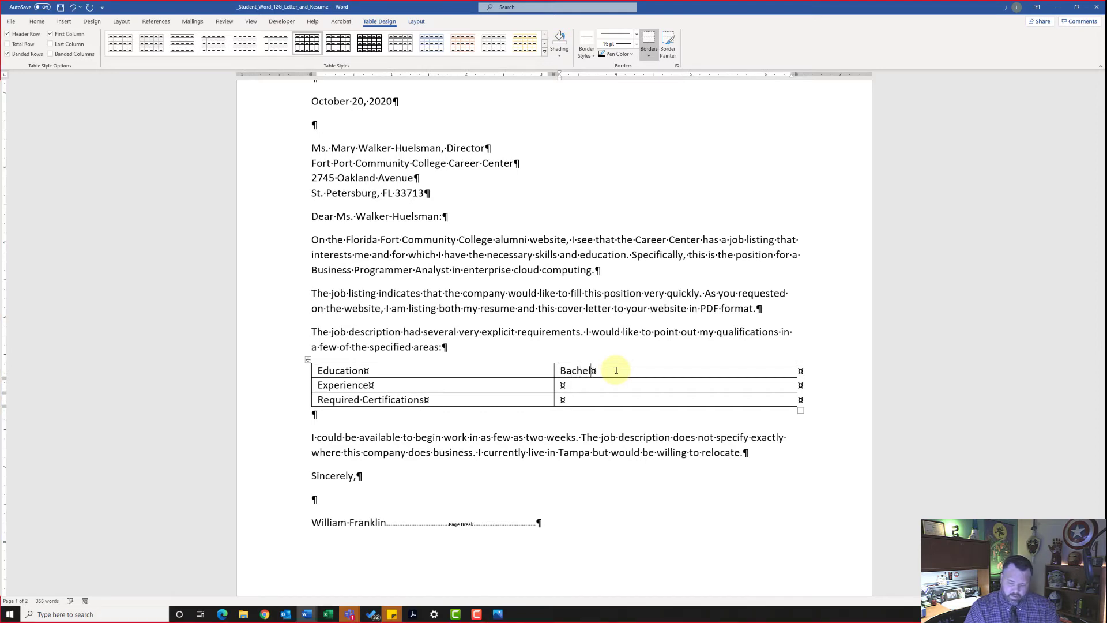
pyautogui.write('or of S')
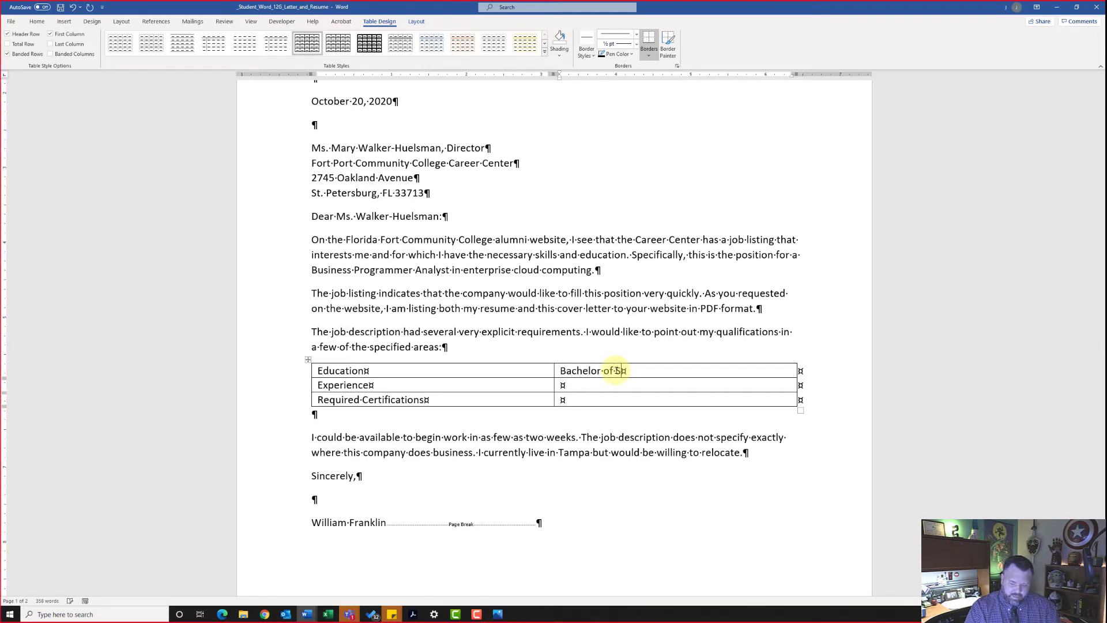
pyautogui.write('crience')
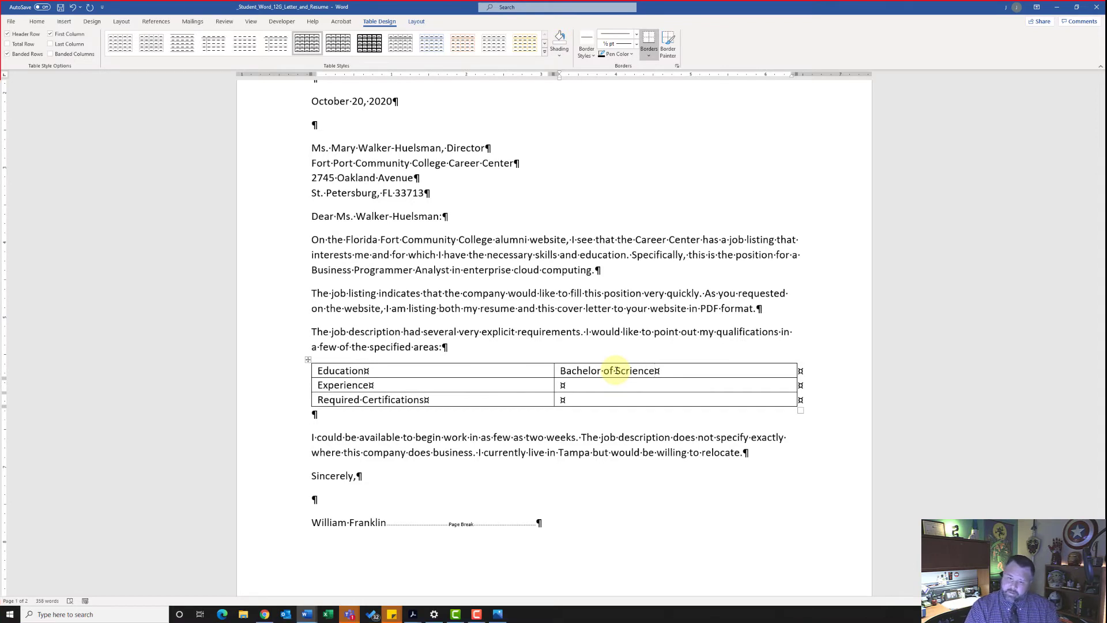
pyautogui.press('BackSpace')
pyautogui.press('BackSpace')
pyautogui.press('BackSpace')
pyautogui.press('BackSpace')
pyautogui.press('BackSpace')
pyautogui.press('BackSpace')
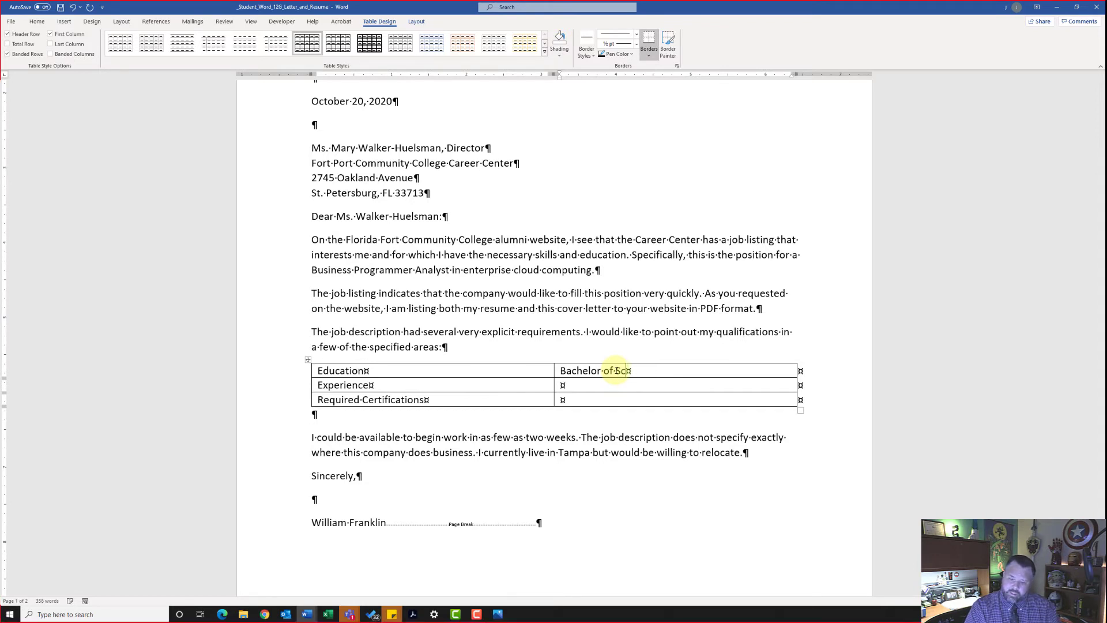
pyautogui.write('ience')
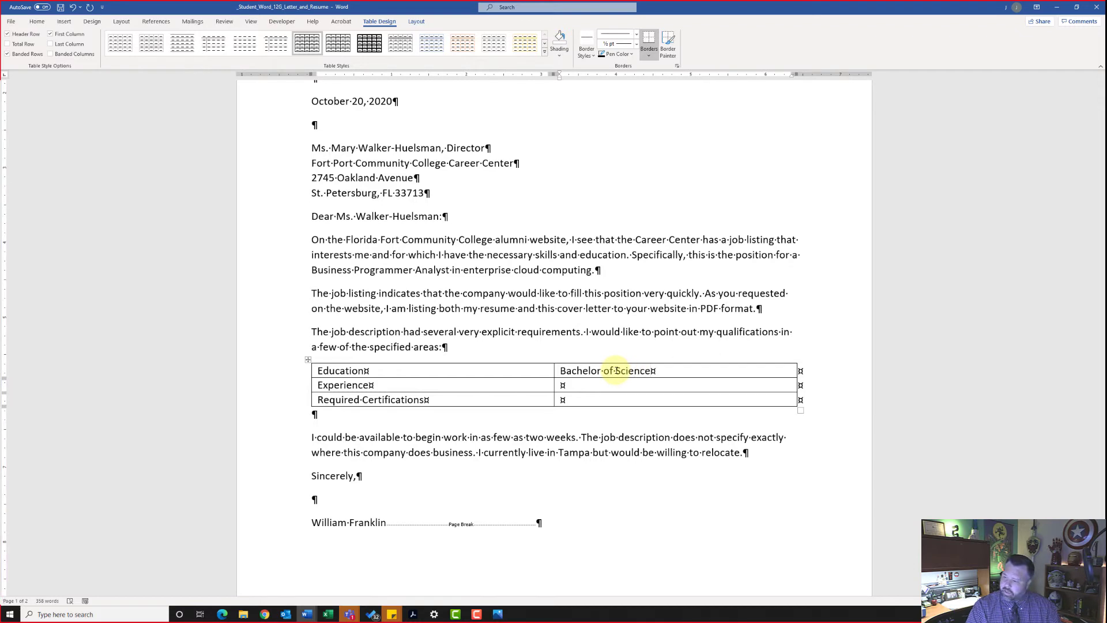
# Append ", Business Management" to the Education entry and enter "Two years Computer Support experience at a major university" in the Experience row
pyautogui.write(', Busine')
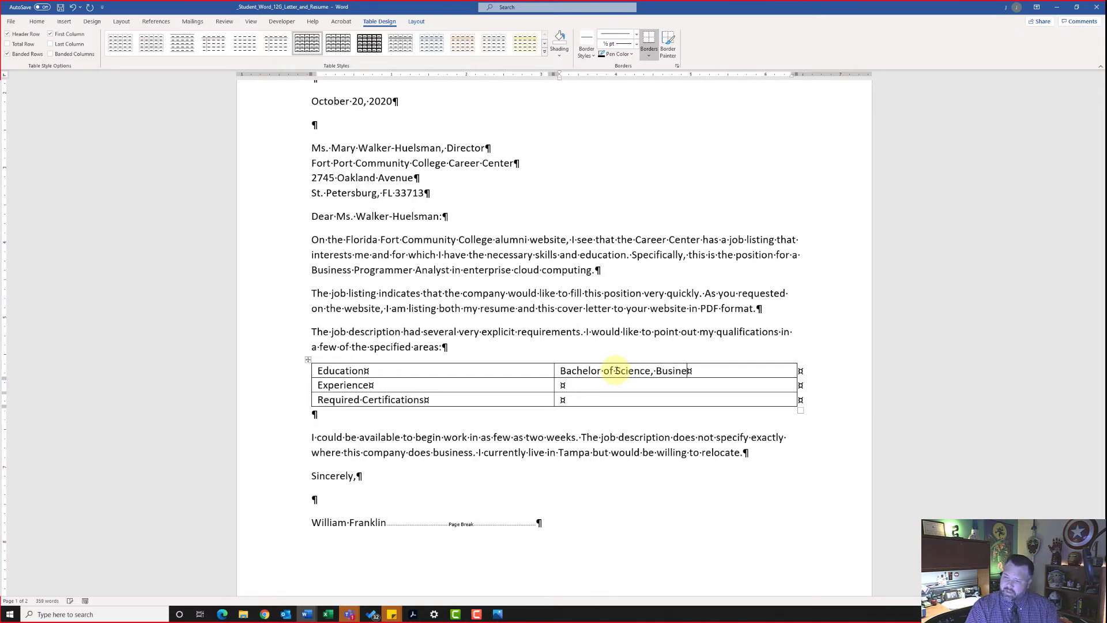
pyautogui.write('ss Management')
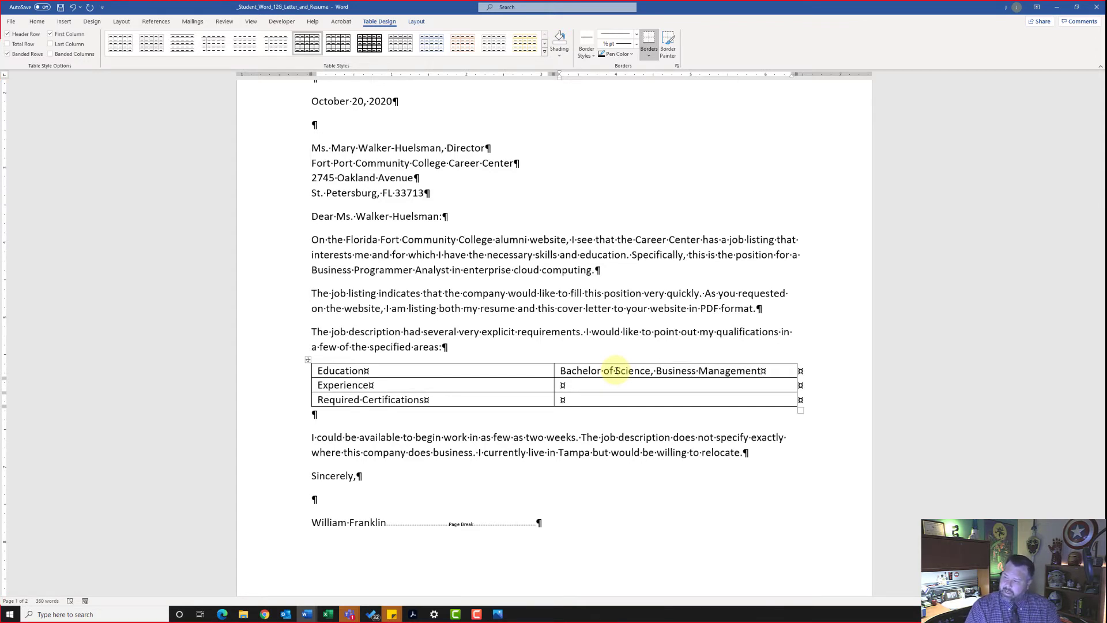
pyautogui.write('Tw')
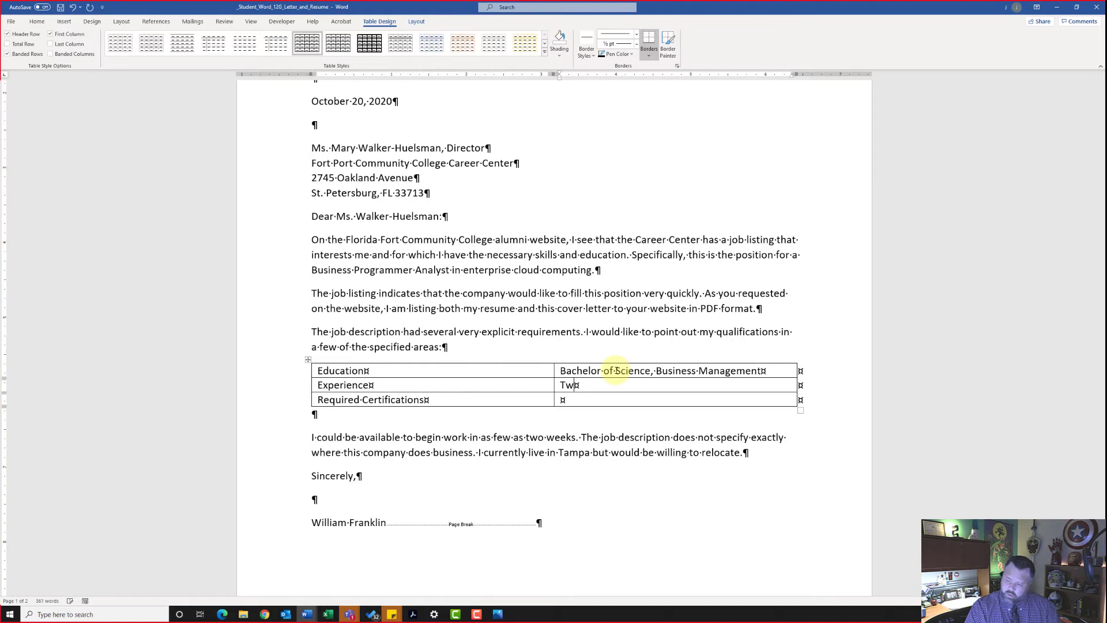
pyautogui.write('o years ')
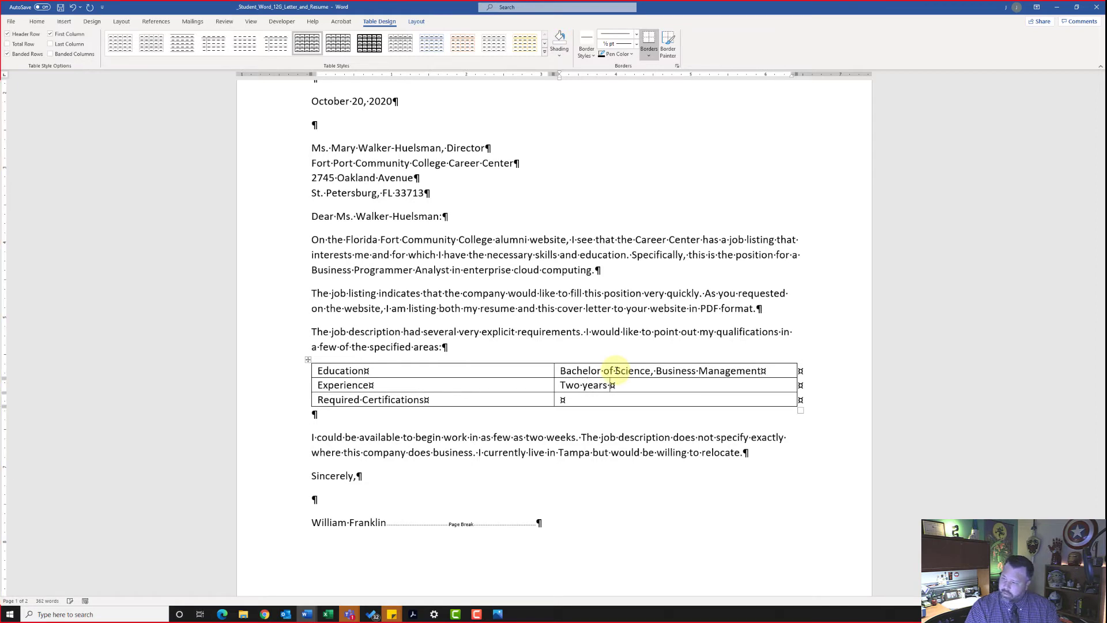
pyautogui.write('Computer')
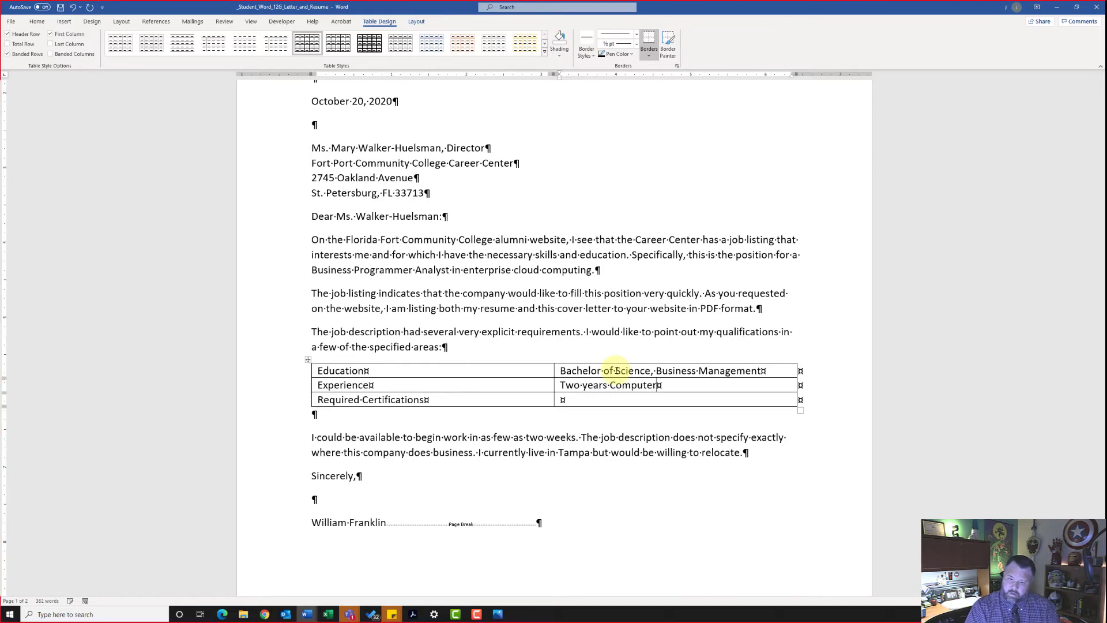
pyautogui.write(' Suppoort')
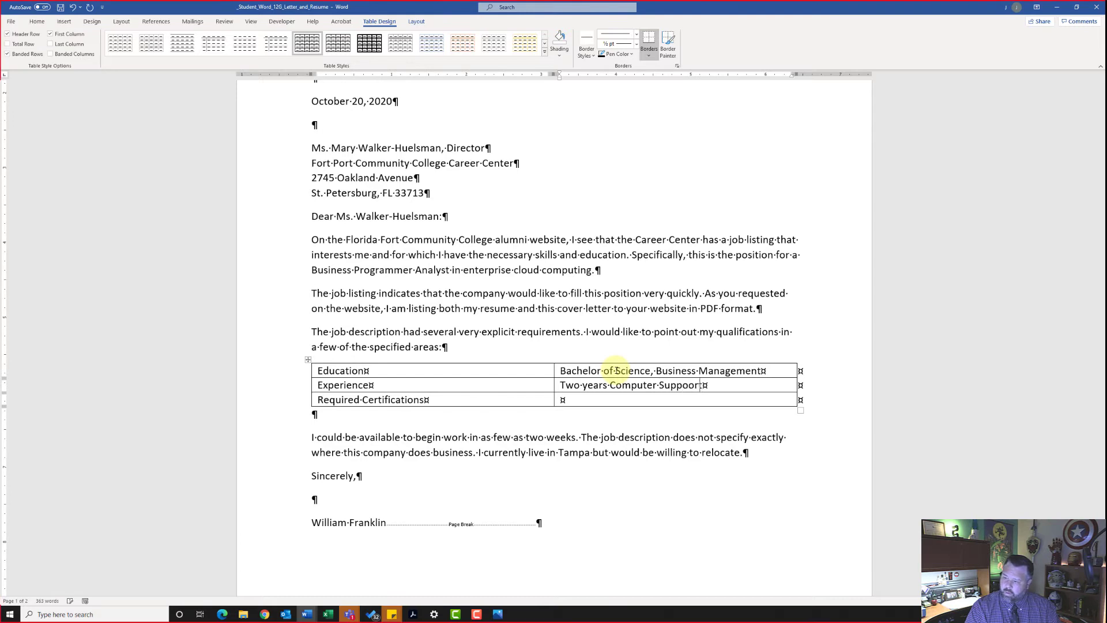
pyautogui.press('BackSpace')
pyautogui.press('BackSpace')
pyautogui.press('BackSpace')
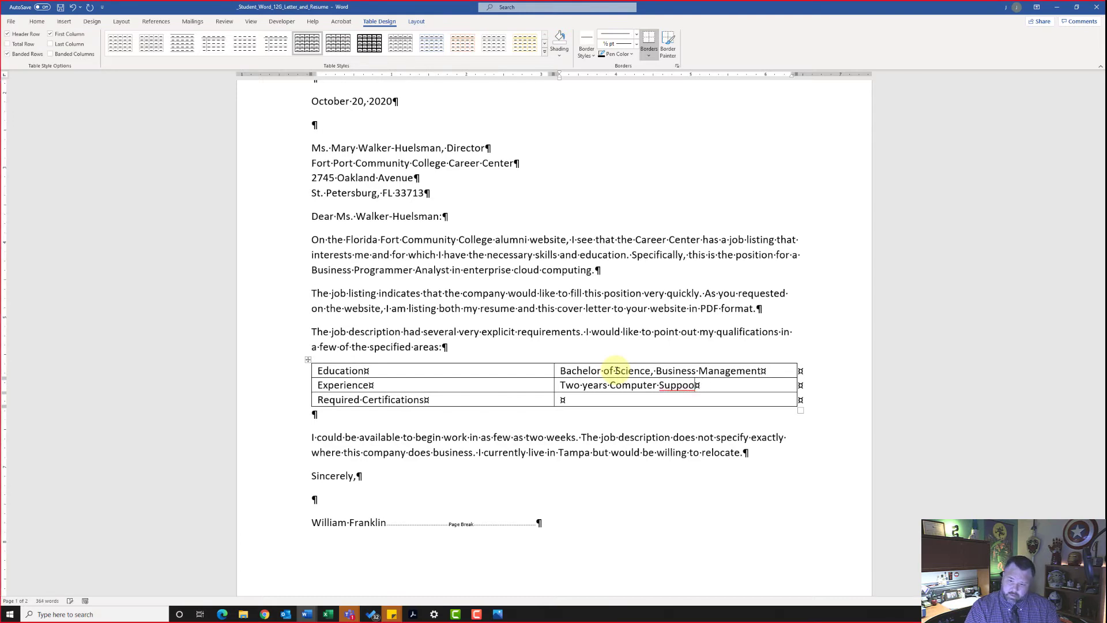
pyautogui.write('t')
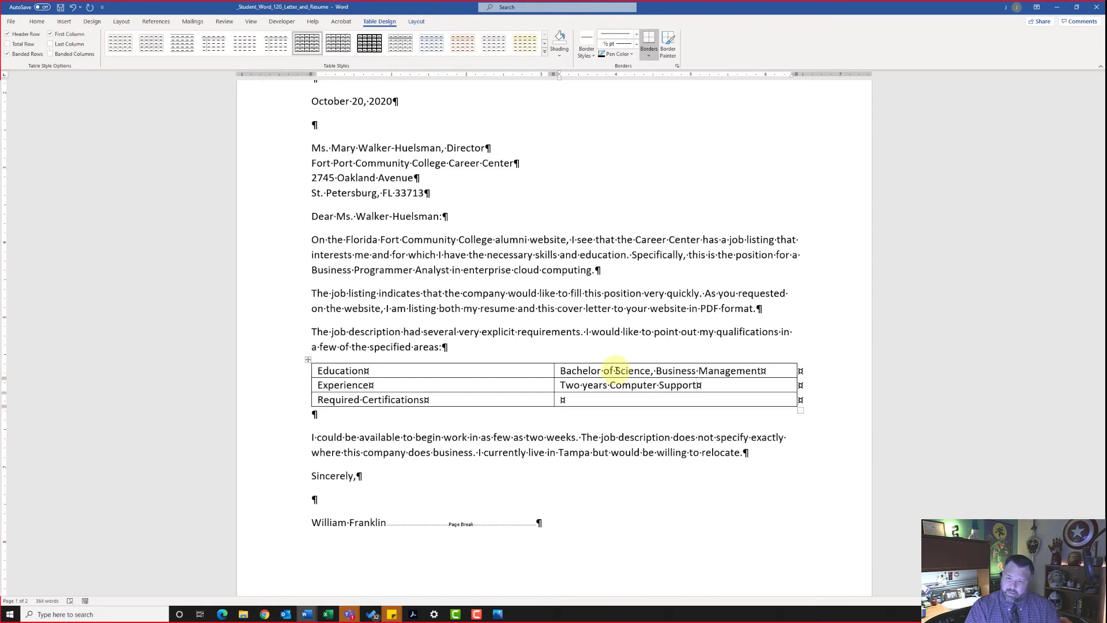
pyautogui.write(' e')
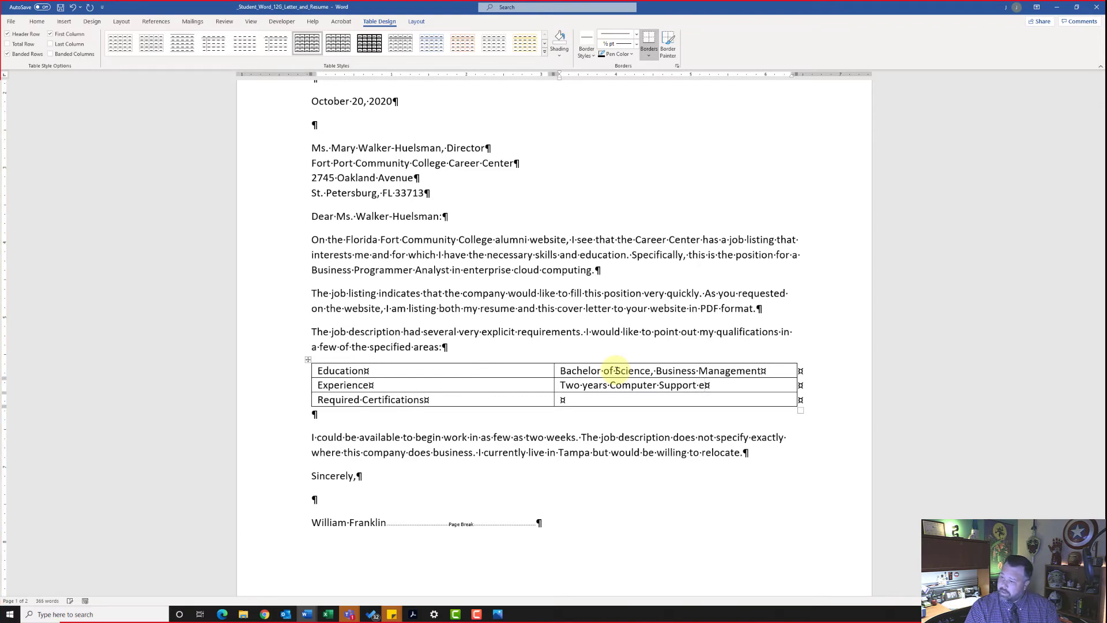
pyautogui.write('xperi')
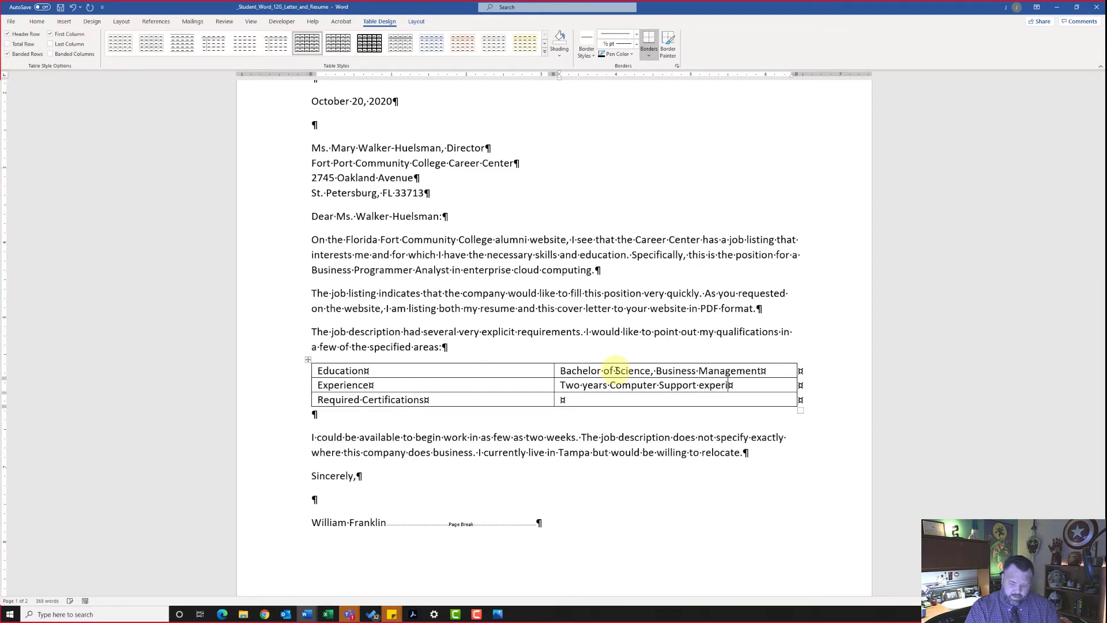
pyautogui.write('ence')
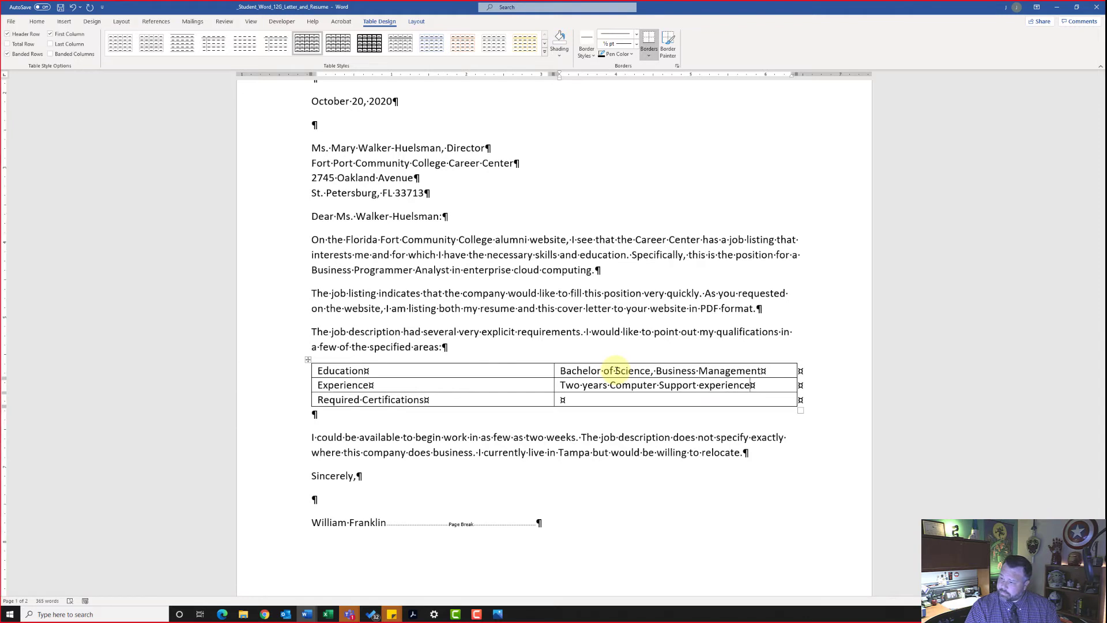
pyautogui.write(' at a m')
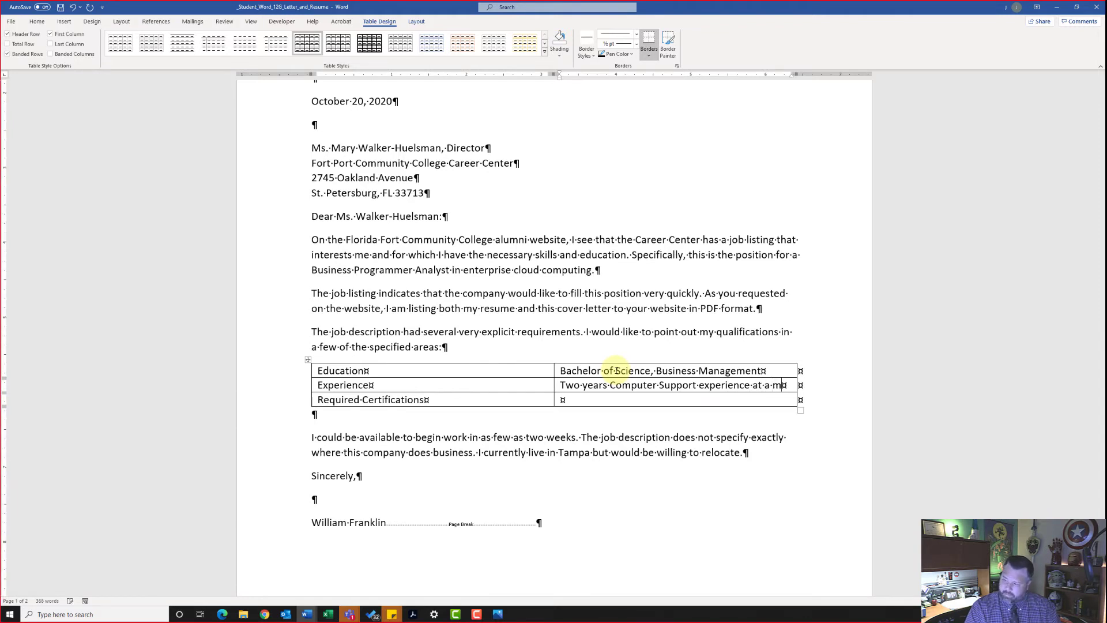
pyautogui.write('ajor university')
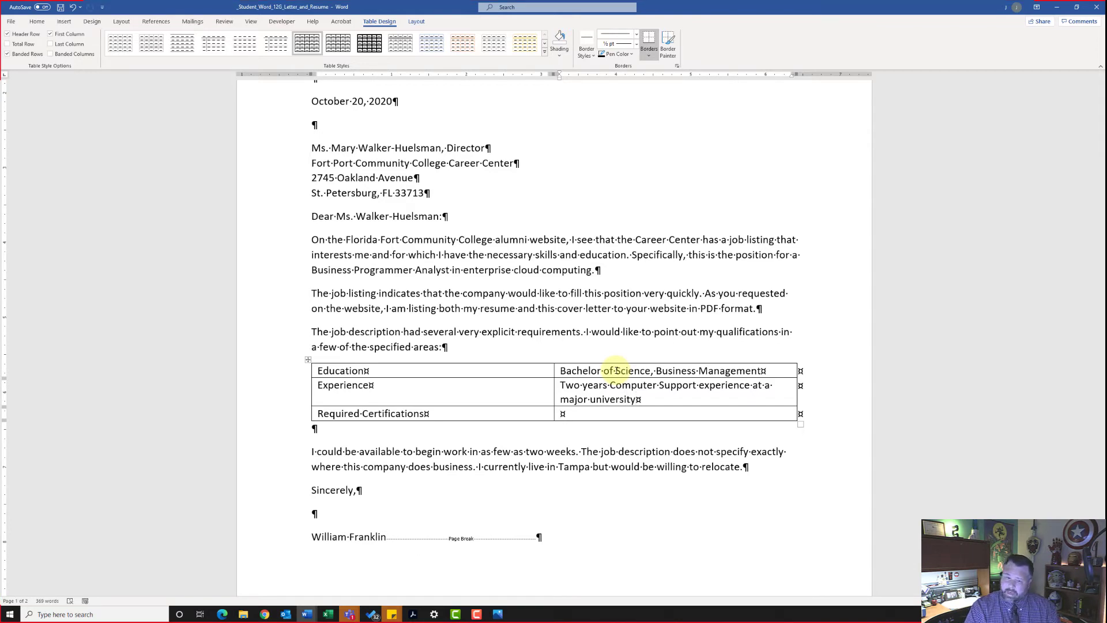
# Enter "MCSA BI Reporting, MCSA Microsoft Dynamics 365" in the second column of the Required Certifications row
pyautogui.write('MC')
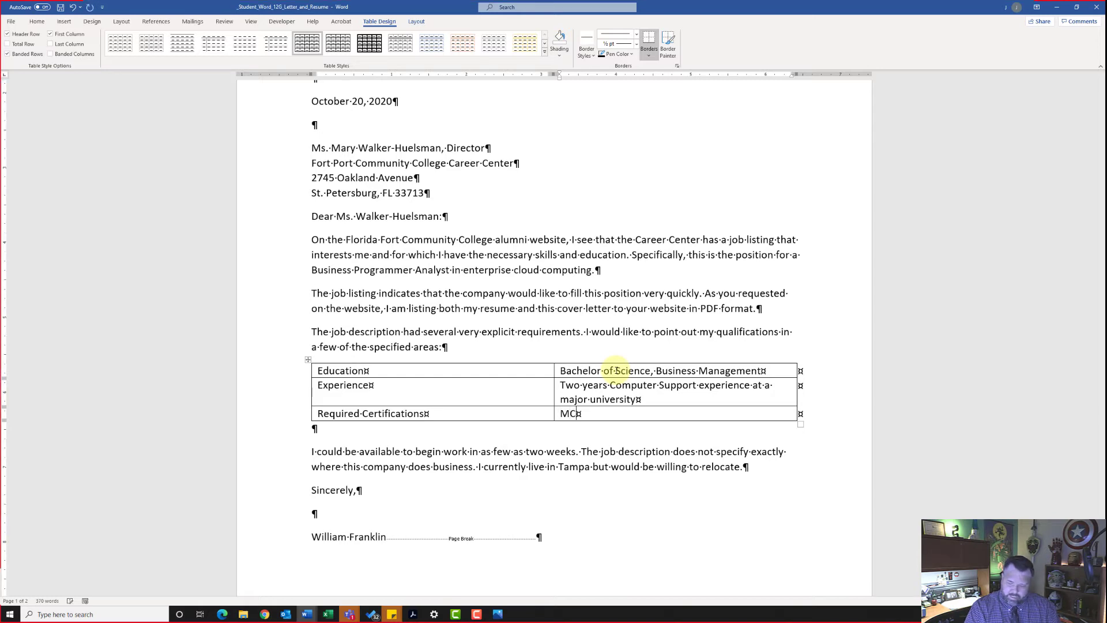
pyautogui.write('SA BI R')
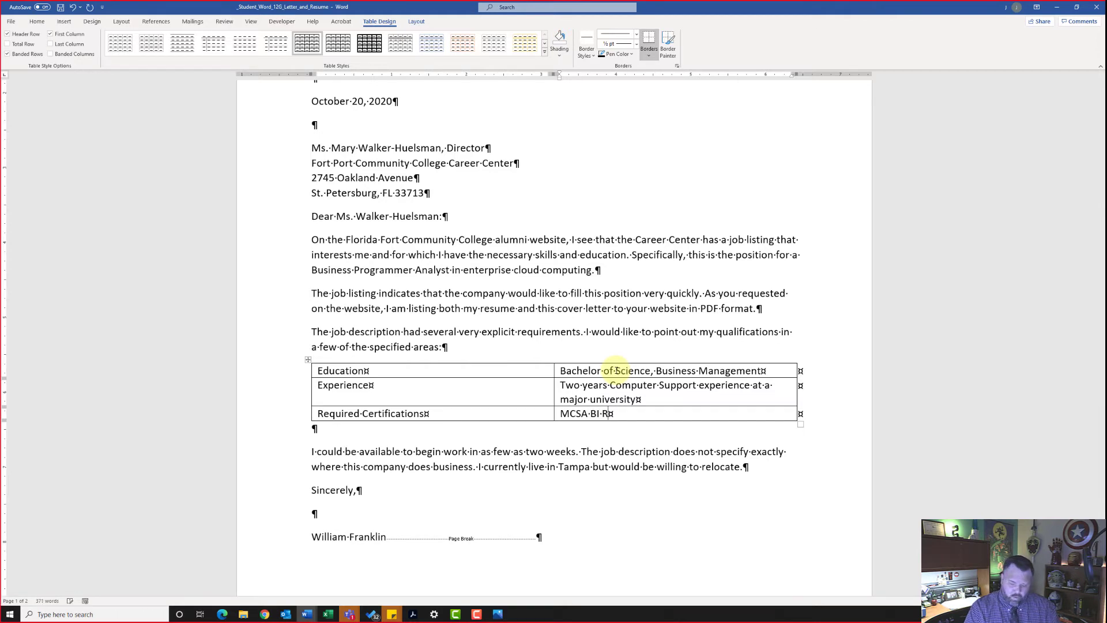
pyautogui.write('eporti')
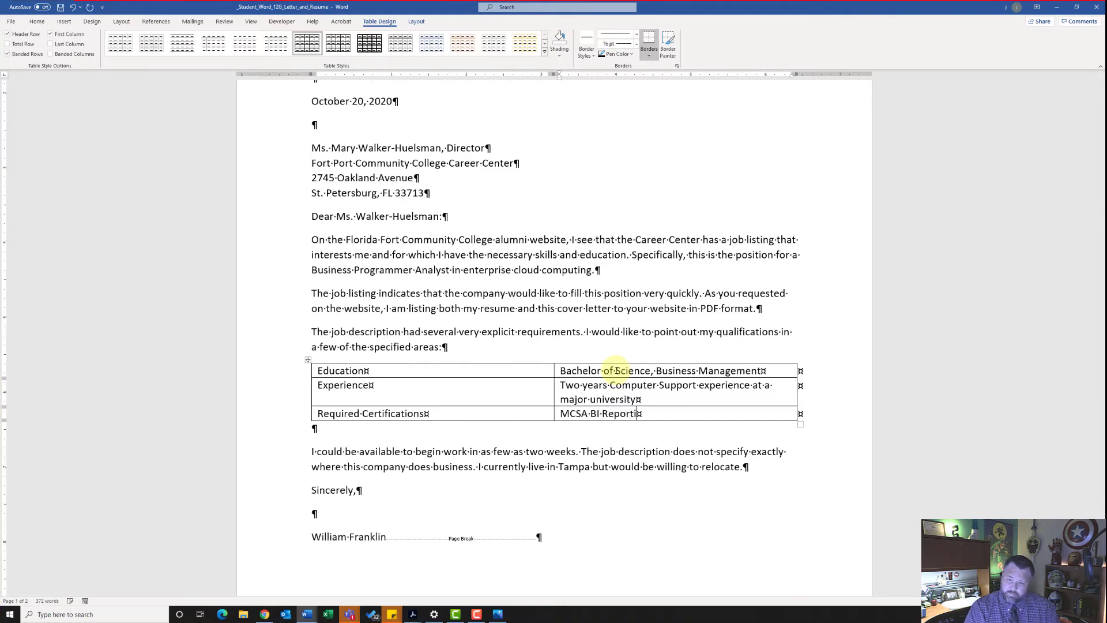
pyautogui.write('ng, ')
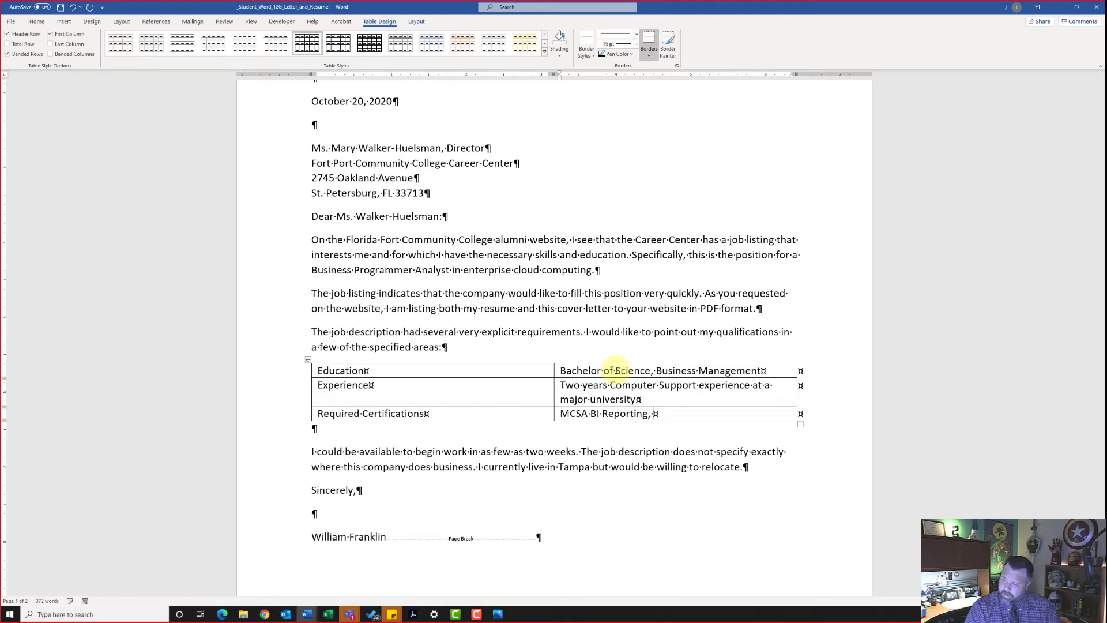
pyautogui.write('MCC')
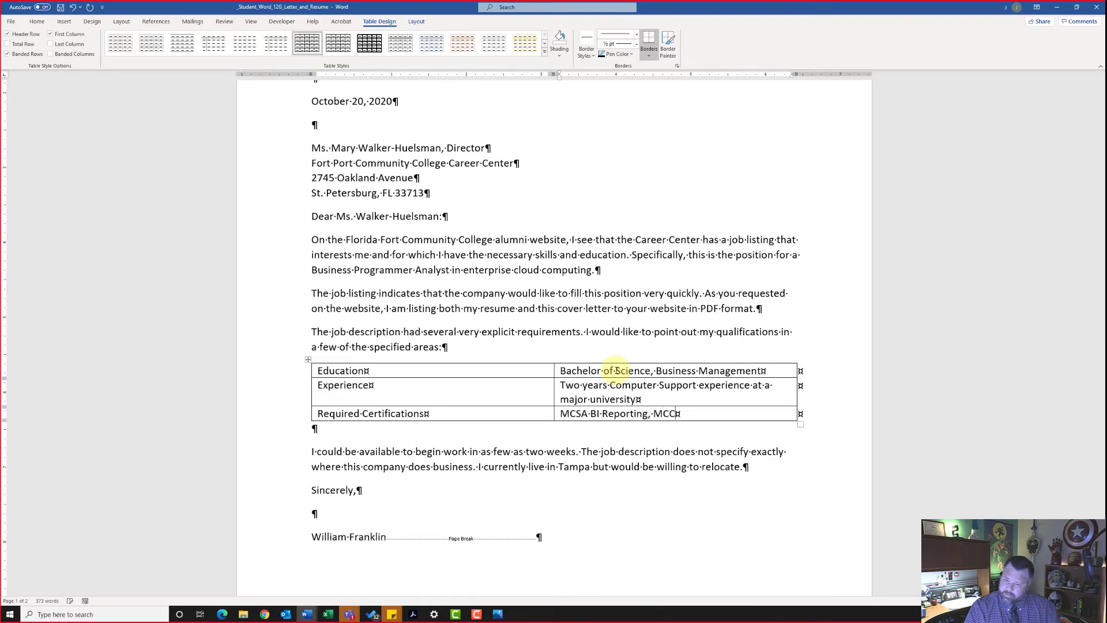
pyautogui.press('BackSpace')
pyautogui.write('SA')
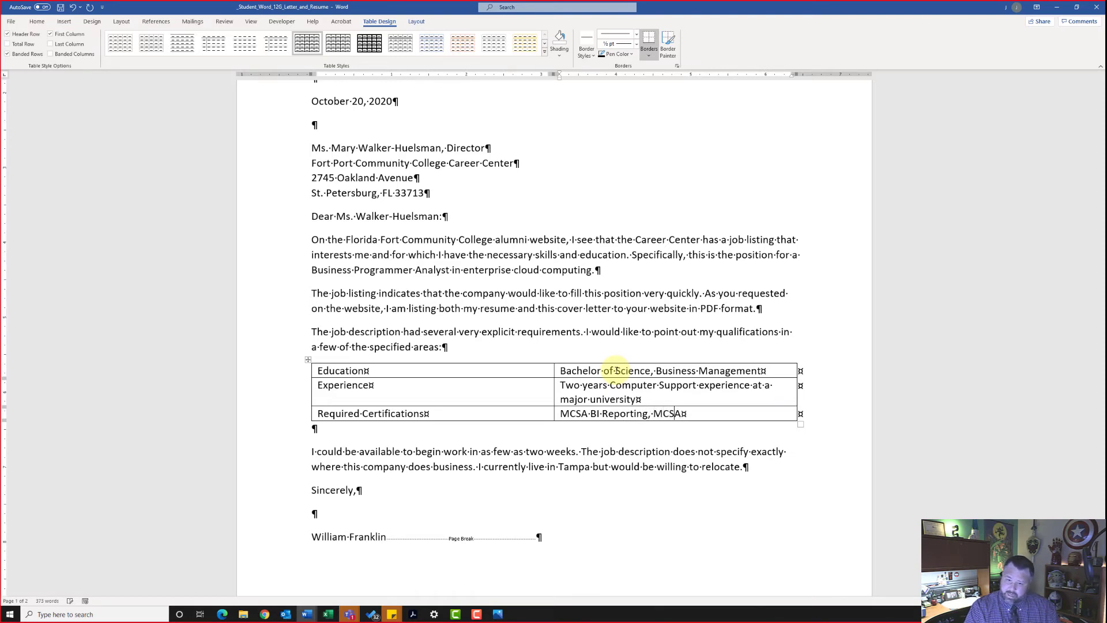
pyautogui.write(' Microsoft ')
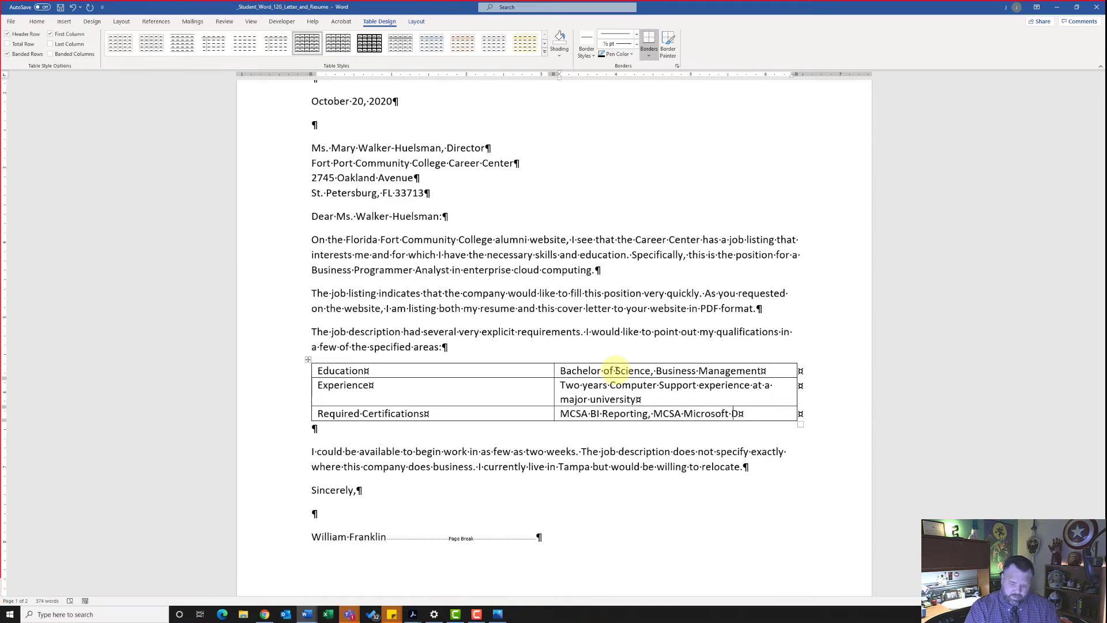
pyautogui.write('Dynamics 36')
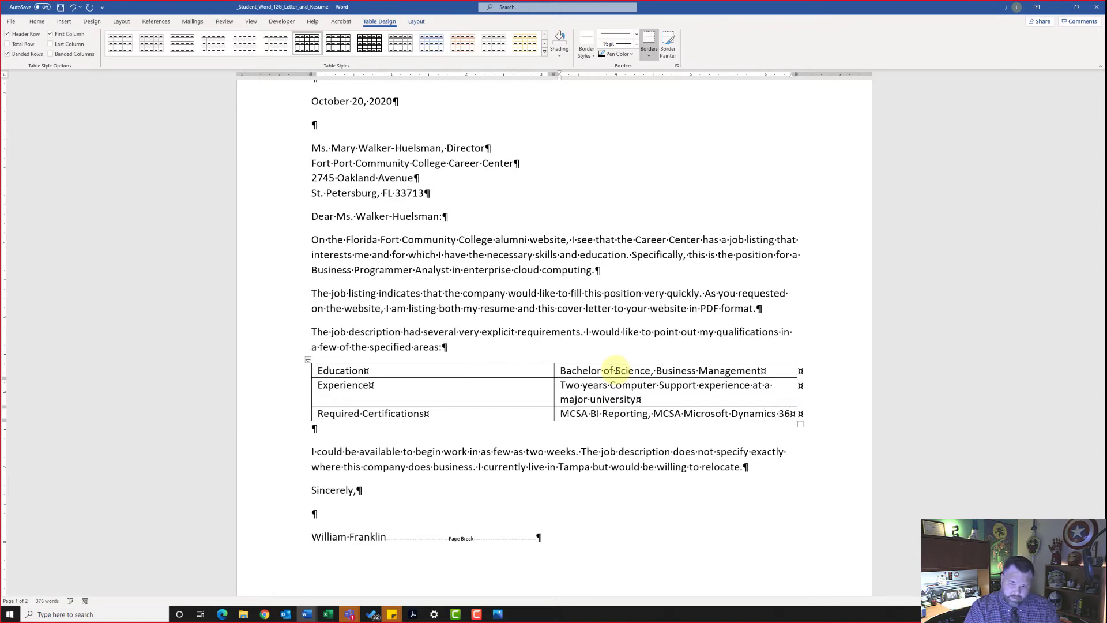
pyautogui.write('5')
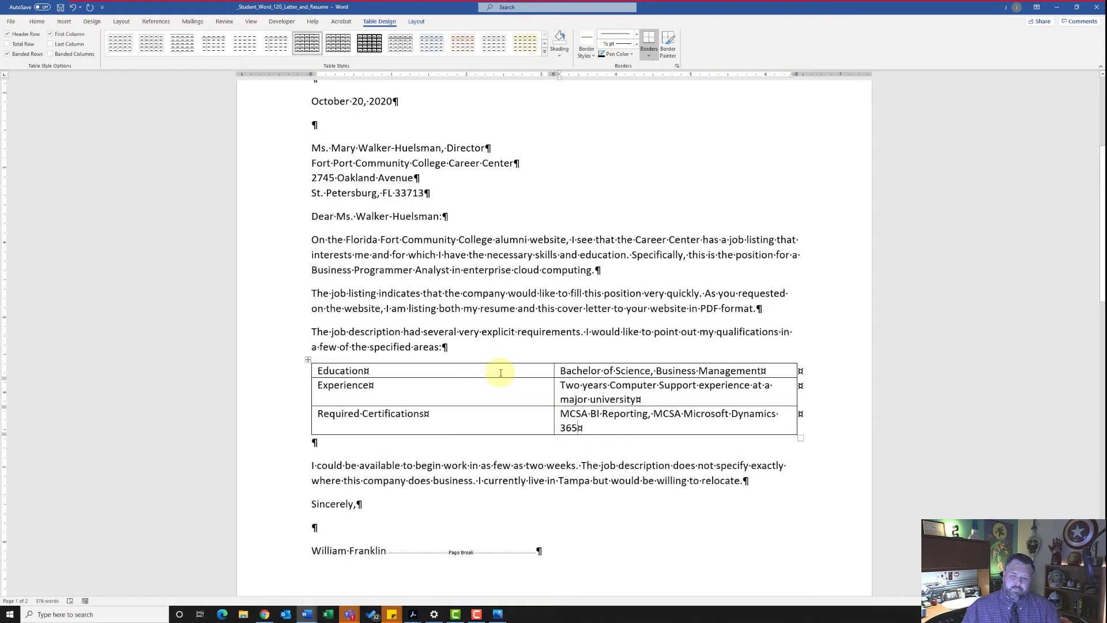
# AutoFit the whole qualifications table to its contents
pyautogui.click(308, 360)
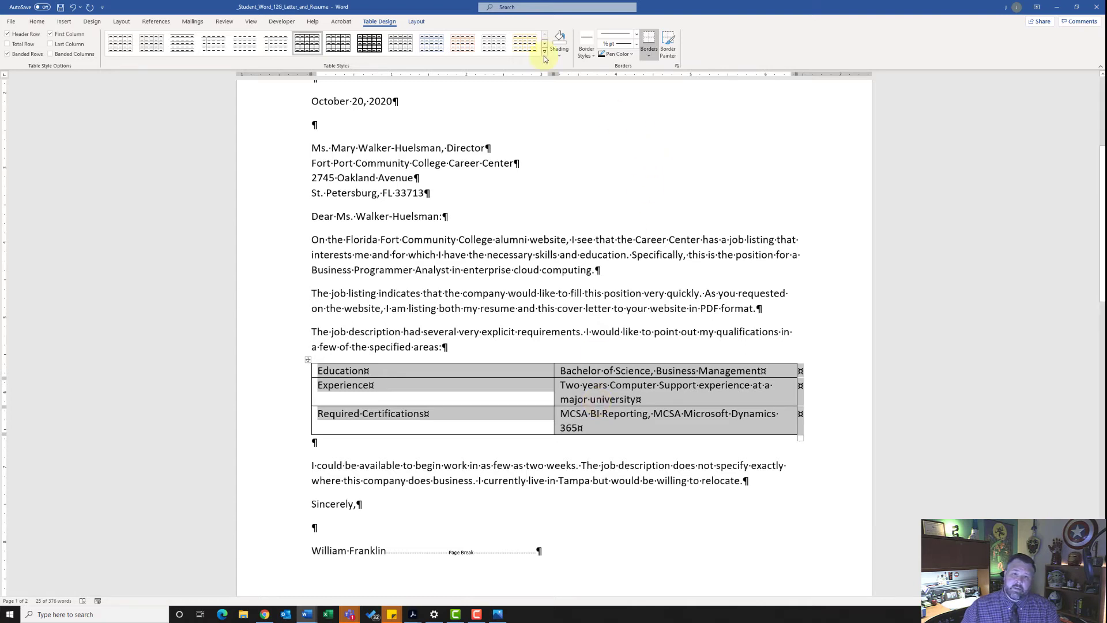
pyautogui.click(416, 22)
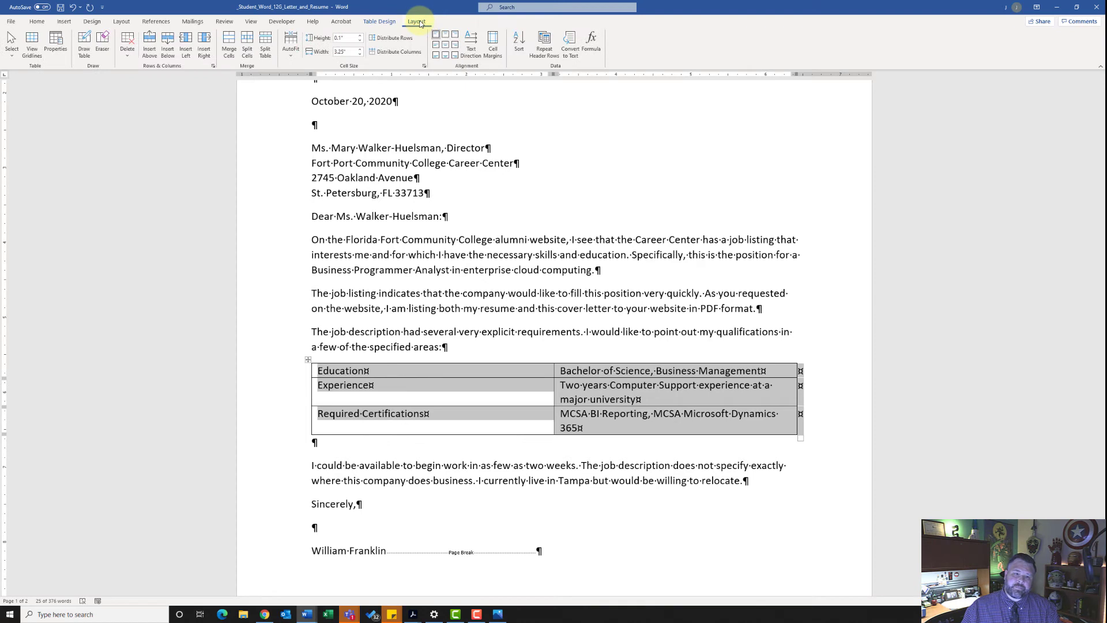
pyautogui.click(292, 56)
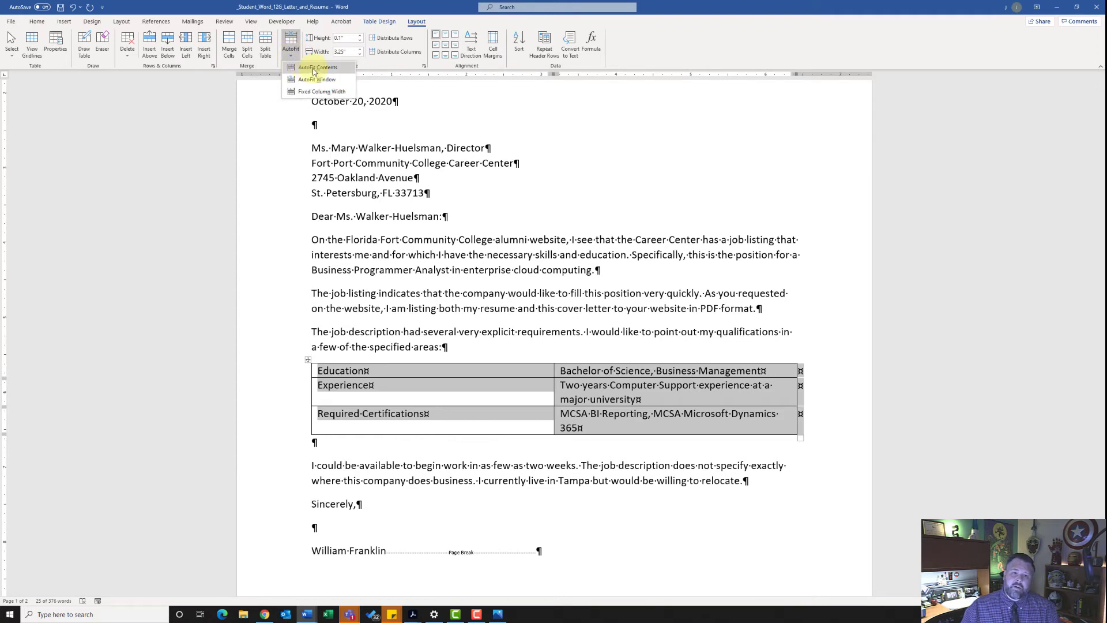
pyautogui.click(314, 68)
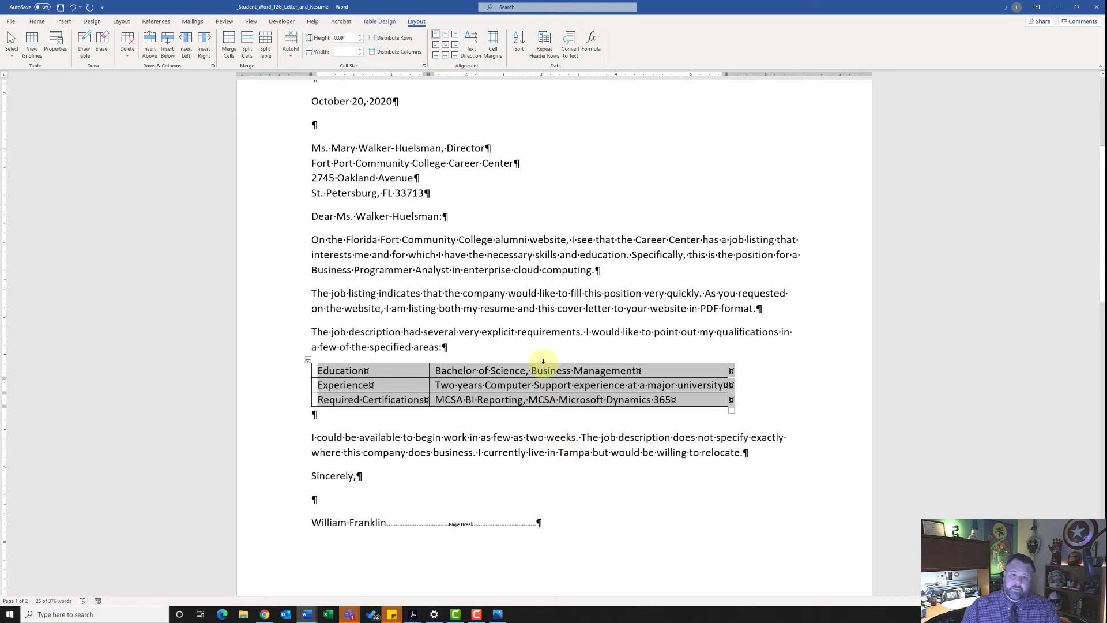
# Apply the first, borderless plain table style to the qualifications table and center the table horizontally between the margins
pyautogui.click(382, 21)
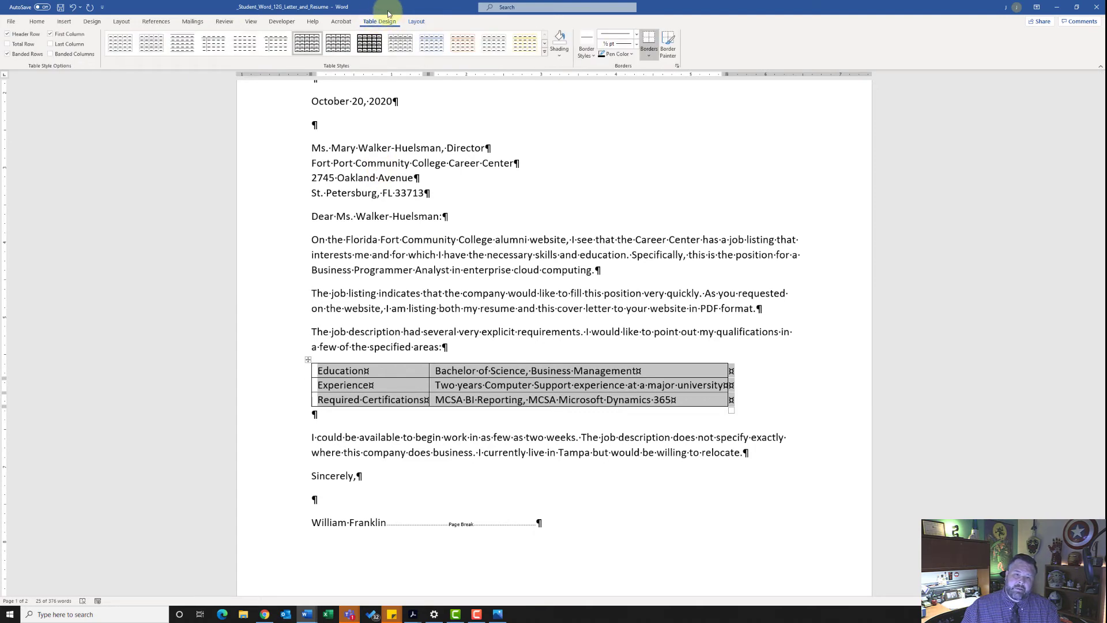
pyautogui.click(545, 54)
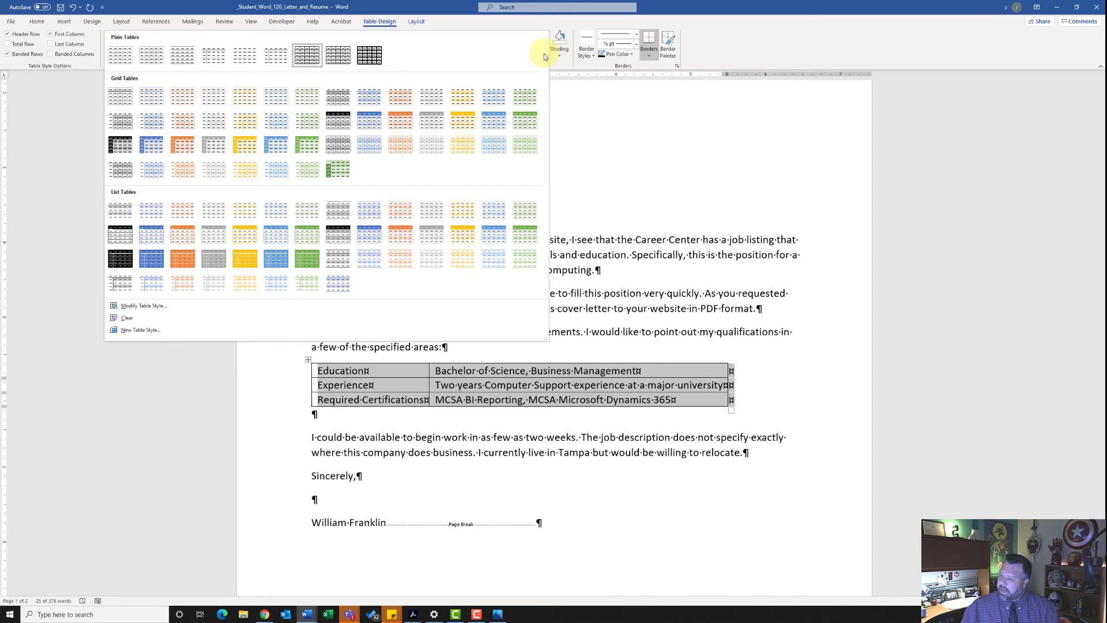
pyautogui.click(121, 56)
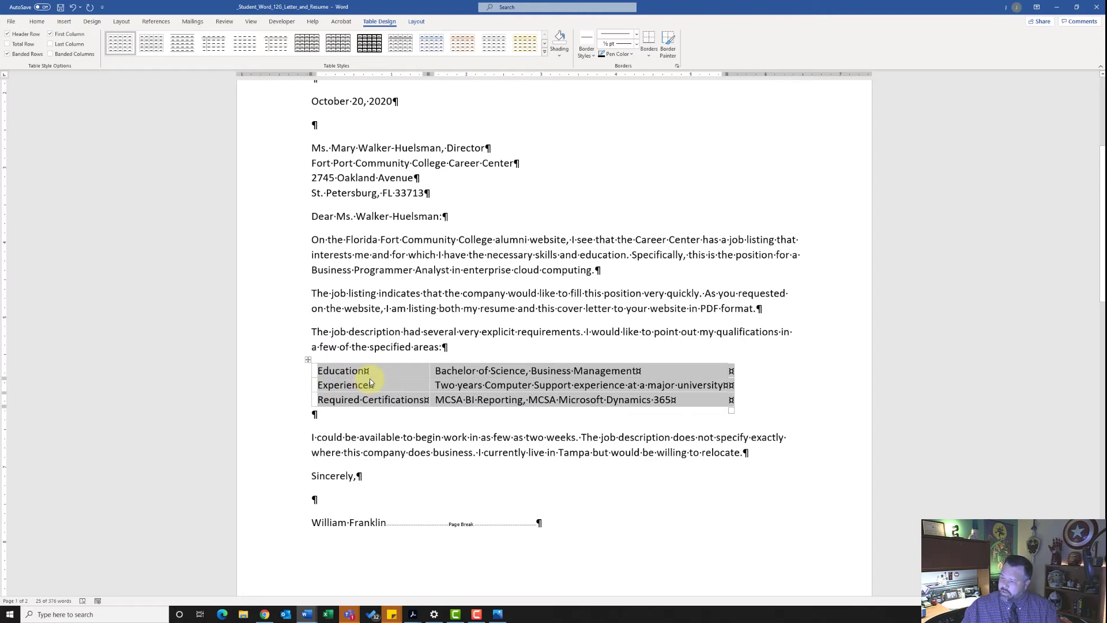
pyautogui.click(37, 22)
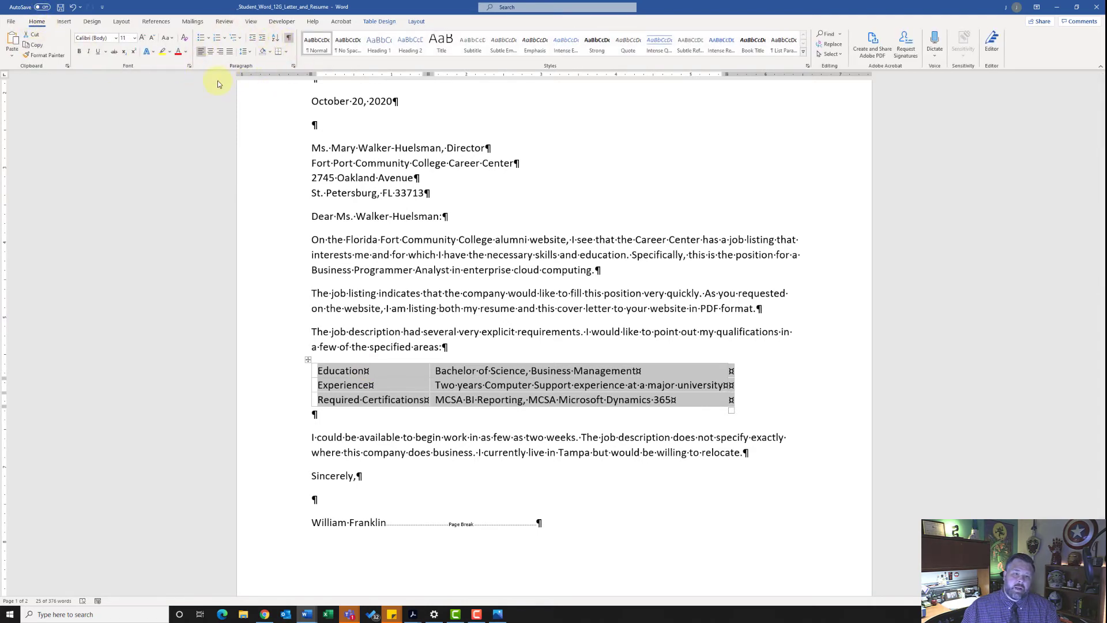
pyautogui.click(210, 52)
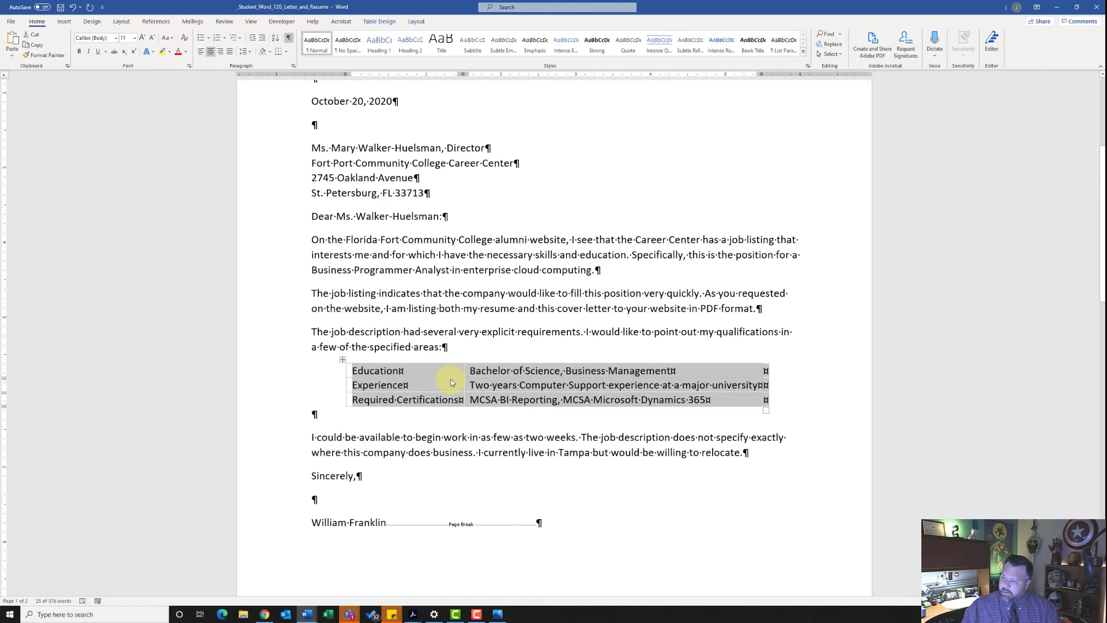
# Set the spacing after the blank paragraph directly below the qualifications table to 0 pt
pyautogui.click(315, 414)
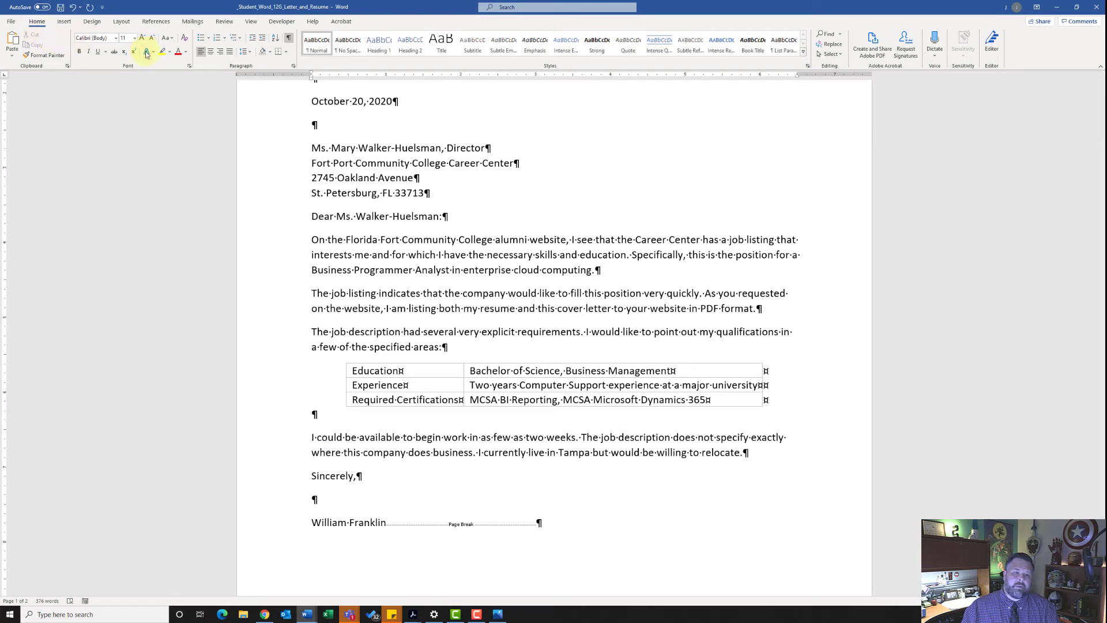
pyautogui.click(293, 67)
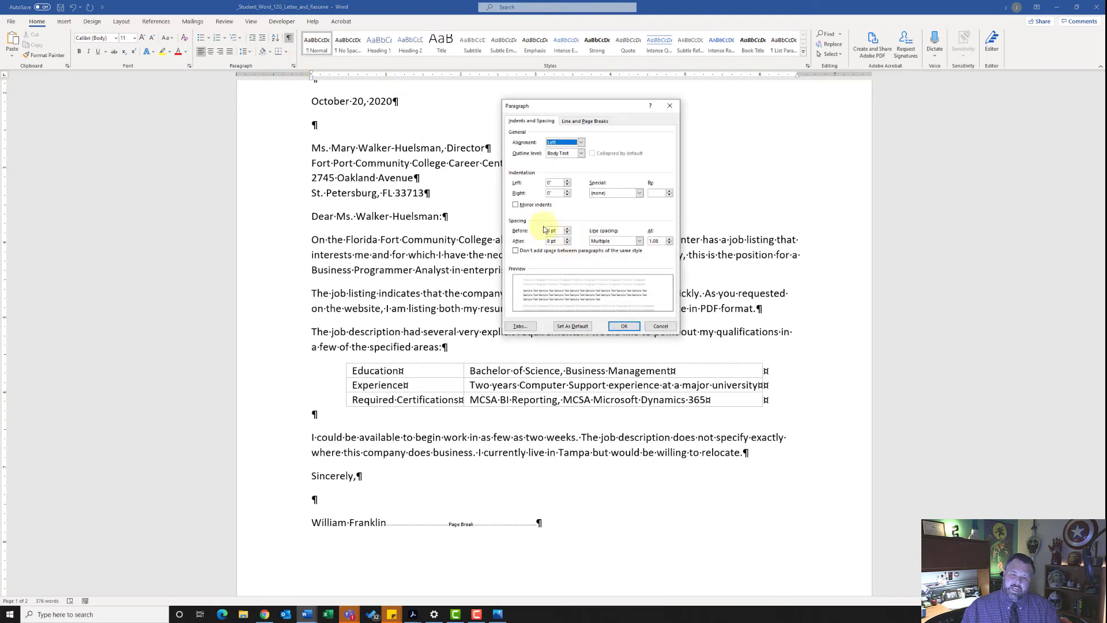
pyautogui.click(568, 243)
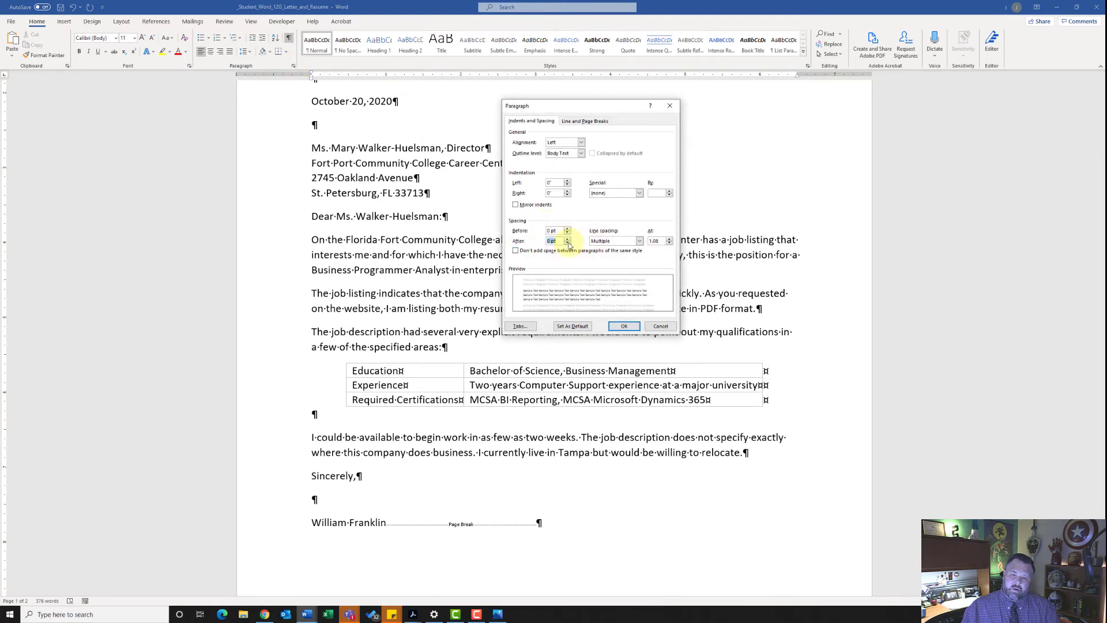
pyautogui.click(623, 327)
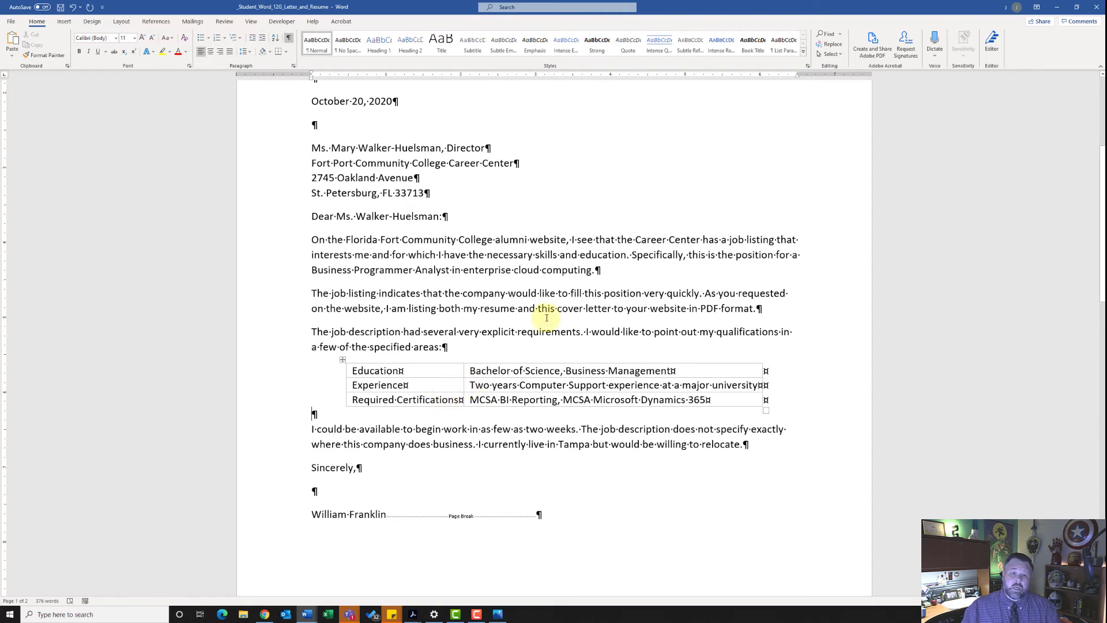
# Insert a row below the contact details in the resume table and enter "OBJECTIVE" in its first cell
pyautogui.scroll(1, 527, 306)
pyautogui.scroll(2, 527, 306)
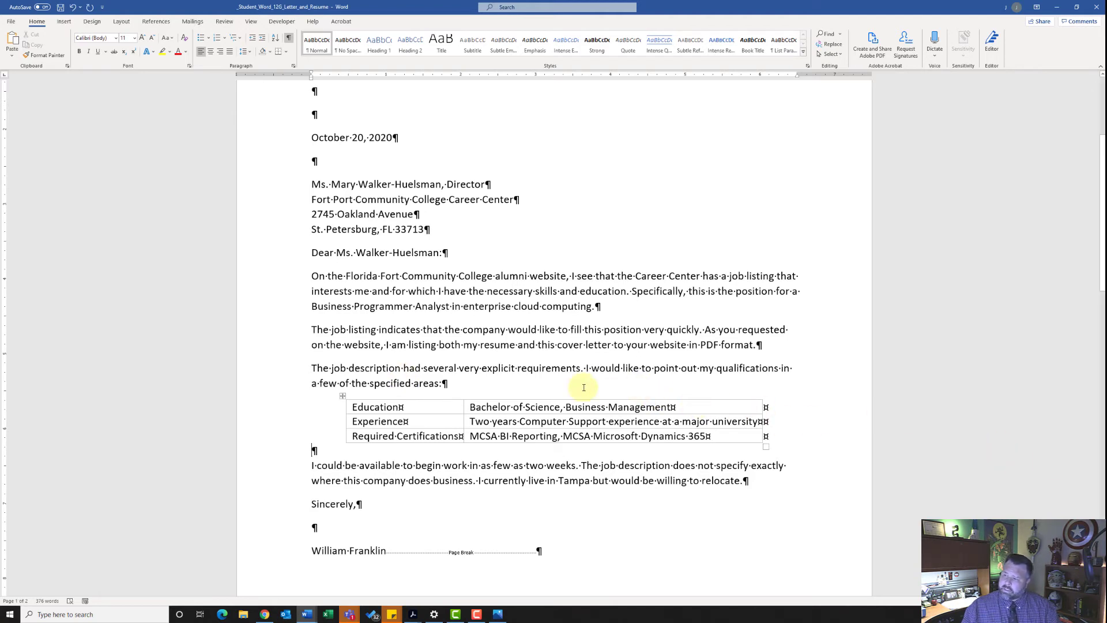
pyautogui.scroll(-10, 577, 384)
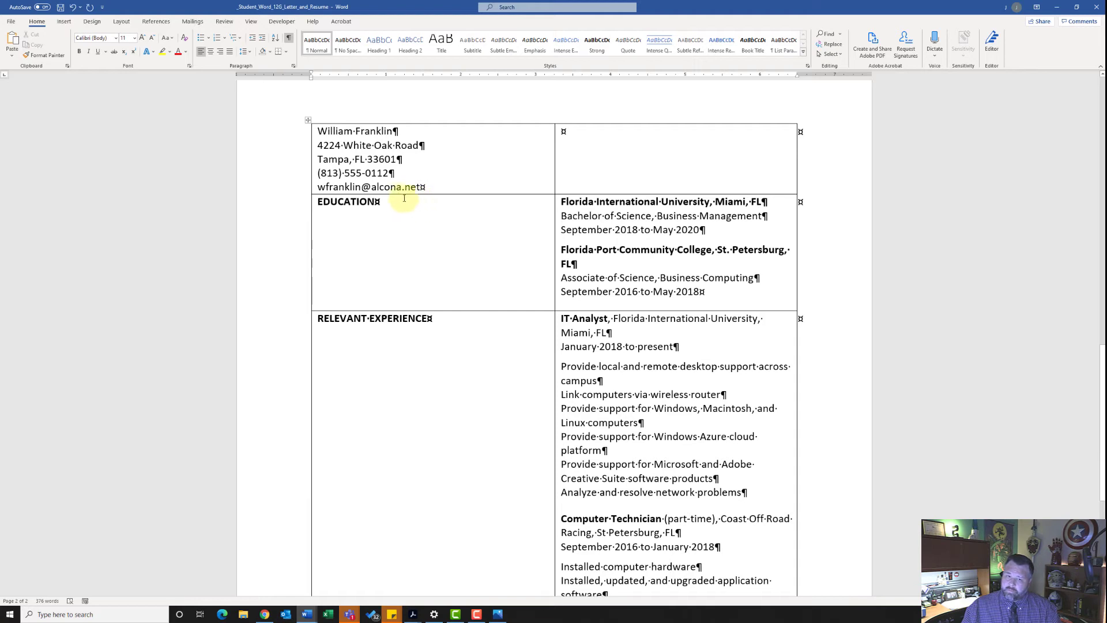
pyautogui.click(450, 173)
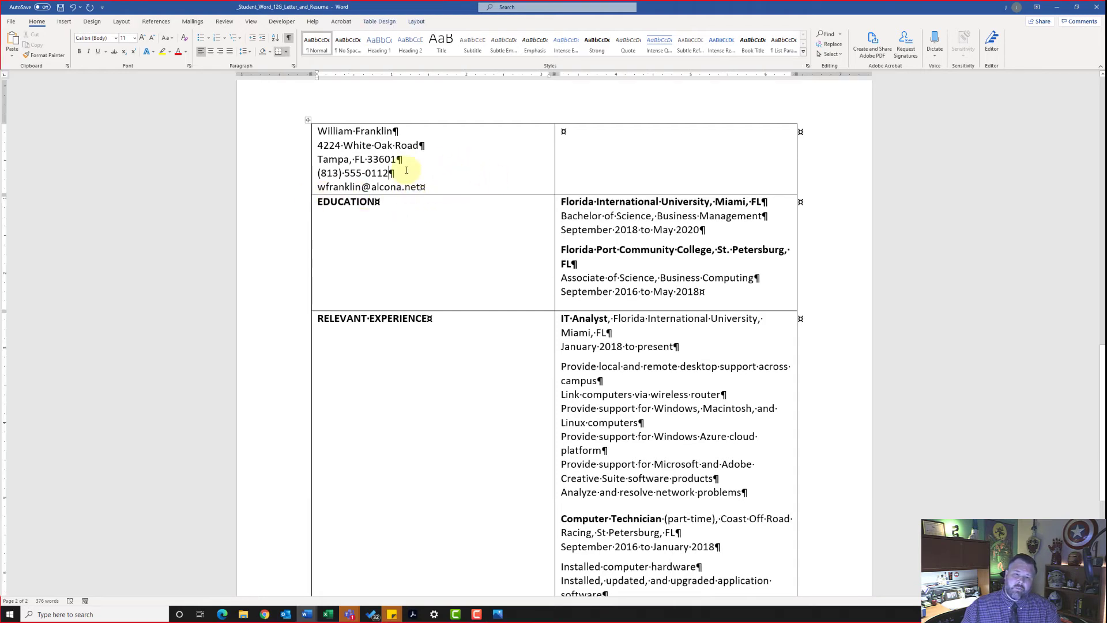
pyautogui.click(443, 186)
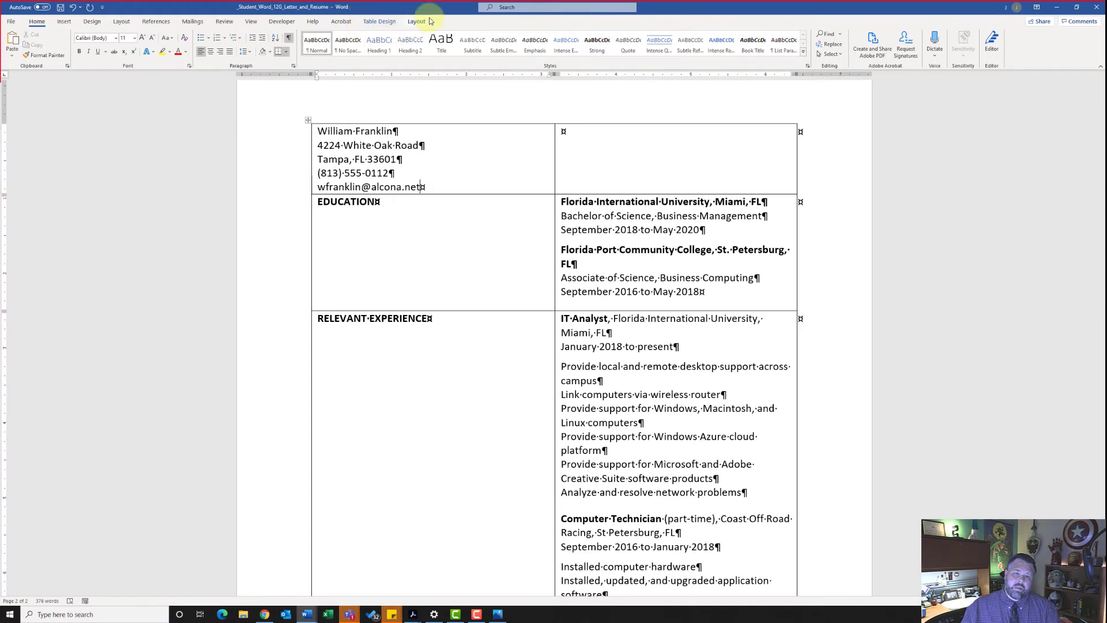
pyautogui.click(390, 23)
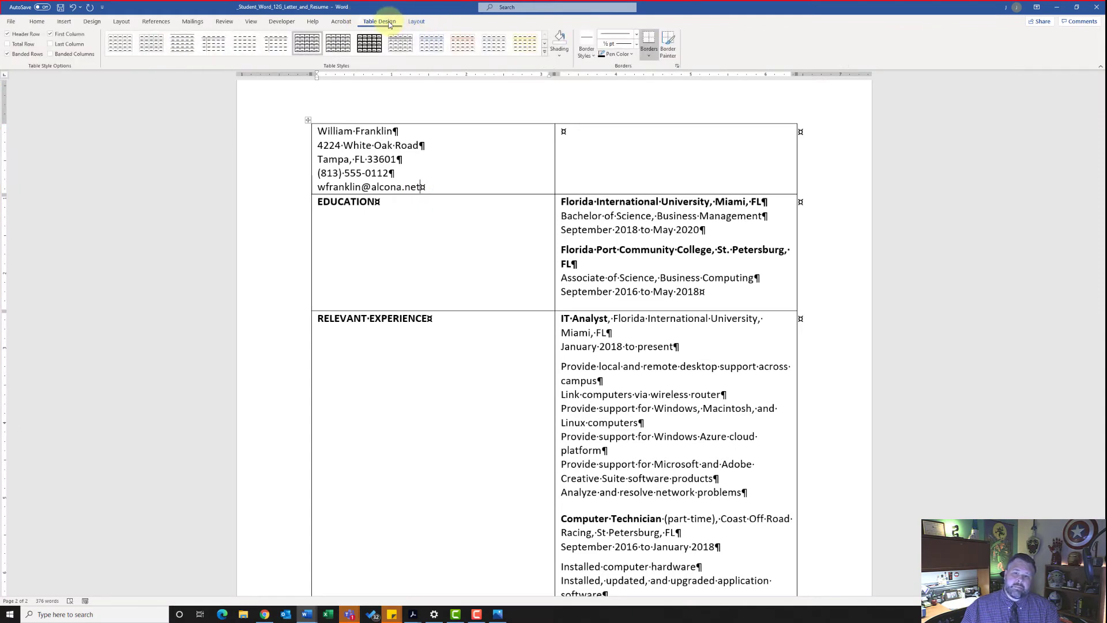
pyautogui.click(412, 22)
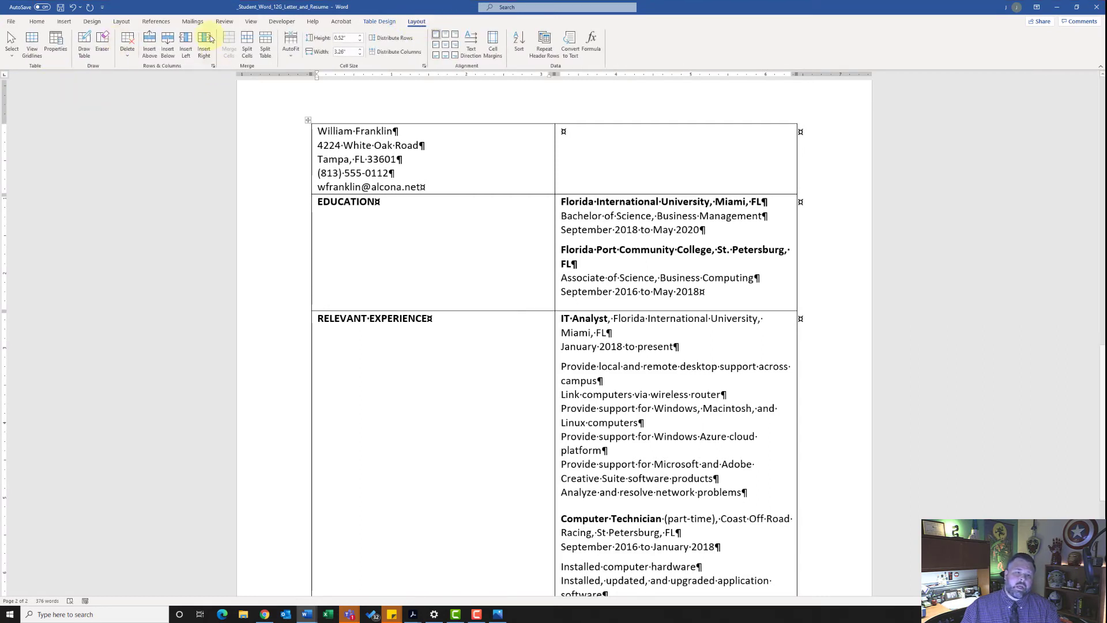
pyautogui.click(168, 49)
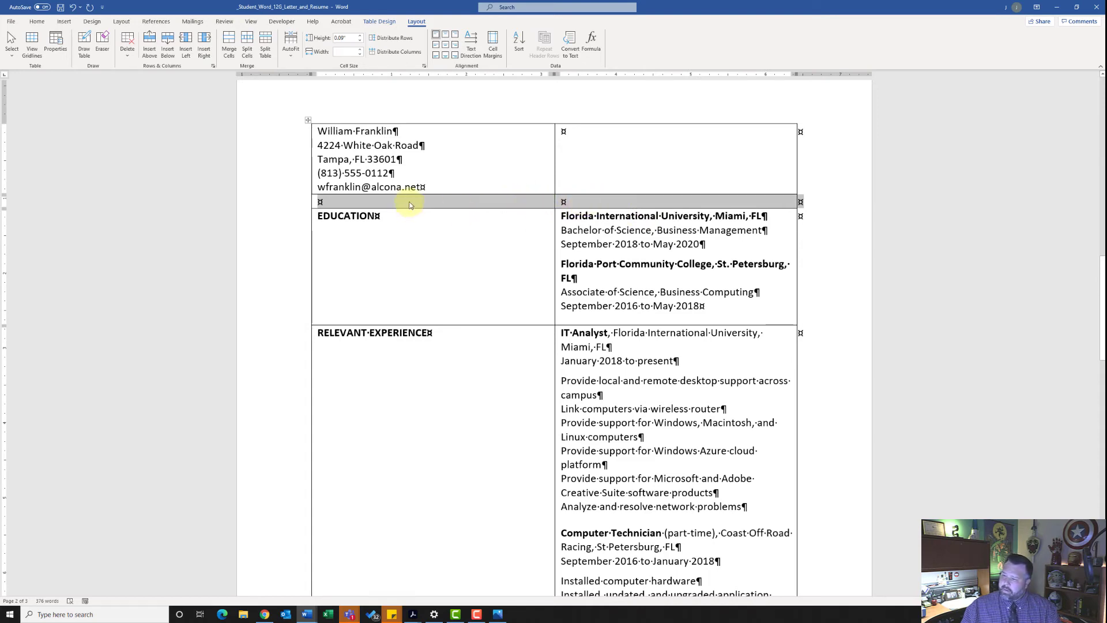
pyautogui.click(386, 200)
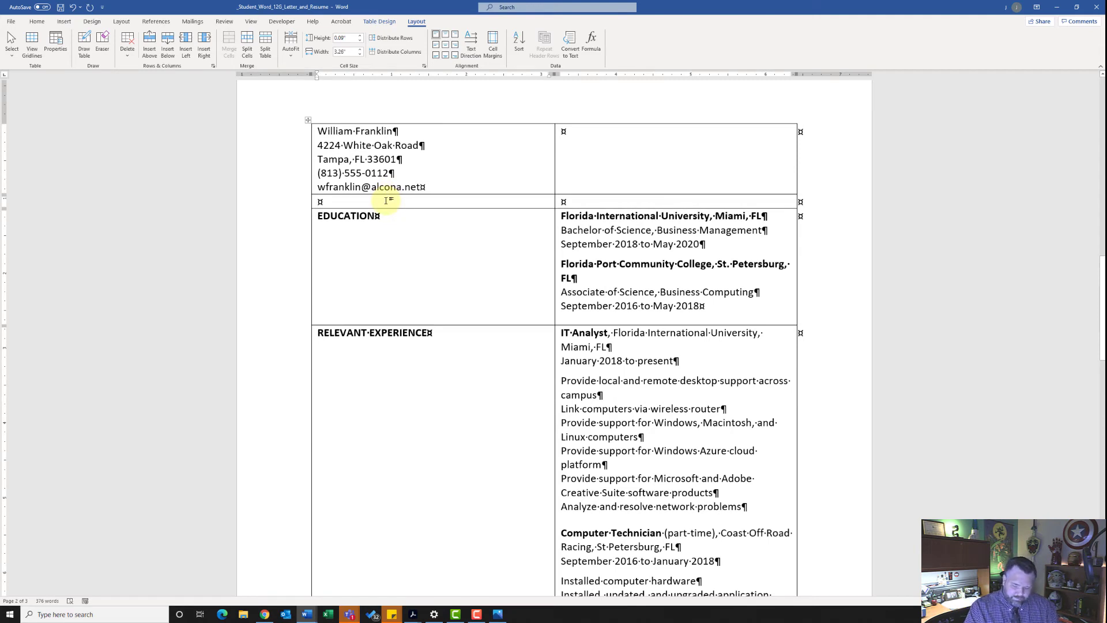
pyautogui.write('OBJECTIVE')
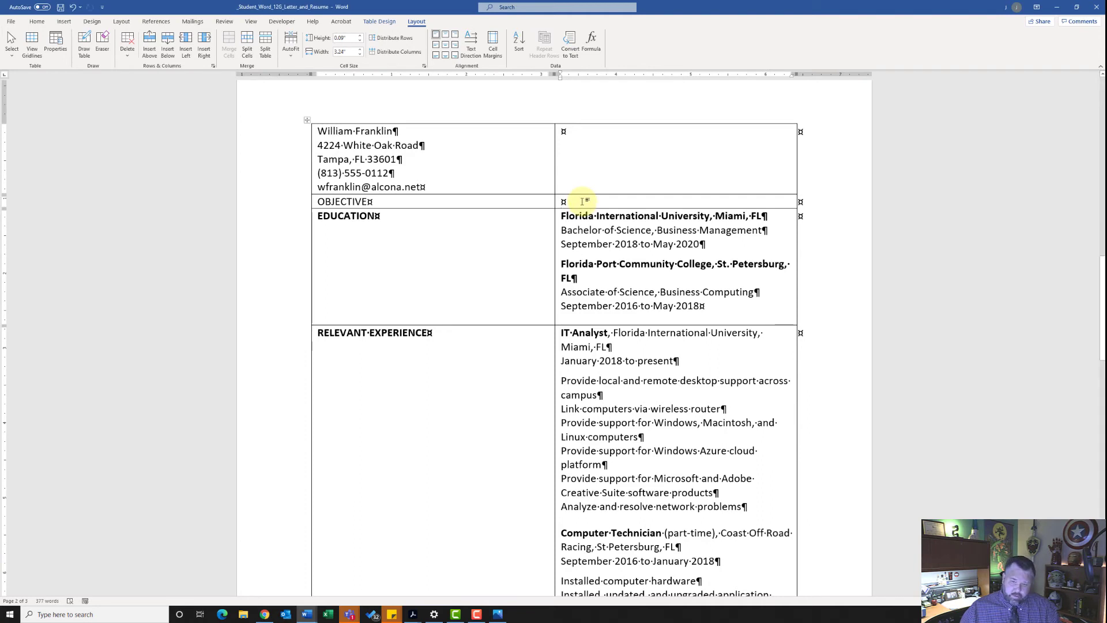
# Paste as plain text beside OBJECTIVE: "To obtain a Business Programmer Analyst position that will use my technical and communications skills and computer support experience."
pyautogui.write('To obtain a Business Programmer Analyst position that will use my technical and communications skills and computer support experience.')
pyautogui.press('ctrl')
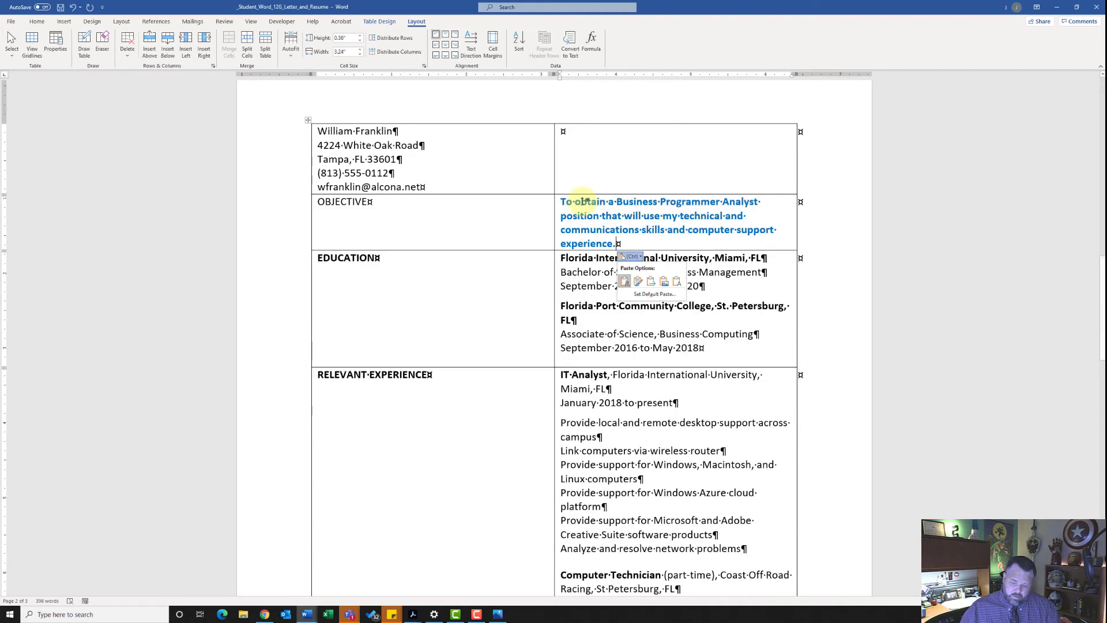
pyautogui.press('t')
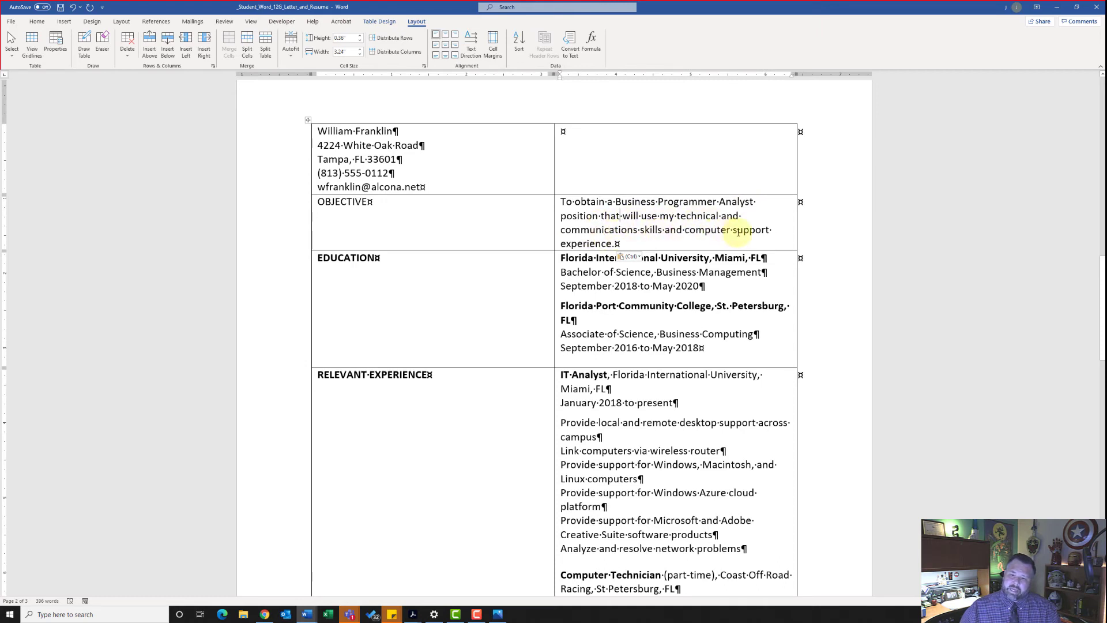
# Set the spacing after the objective statement paragraph in the resume table to 12 pt
pyautogui.click(511, 266)
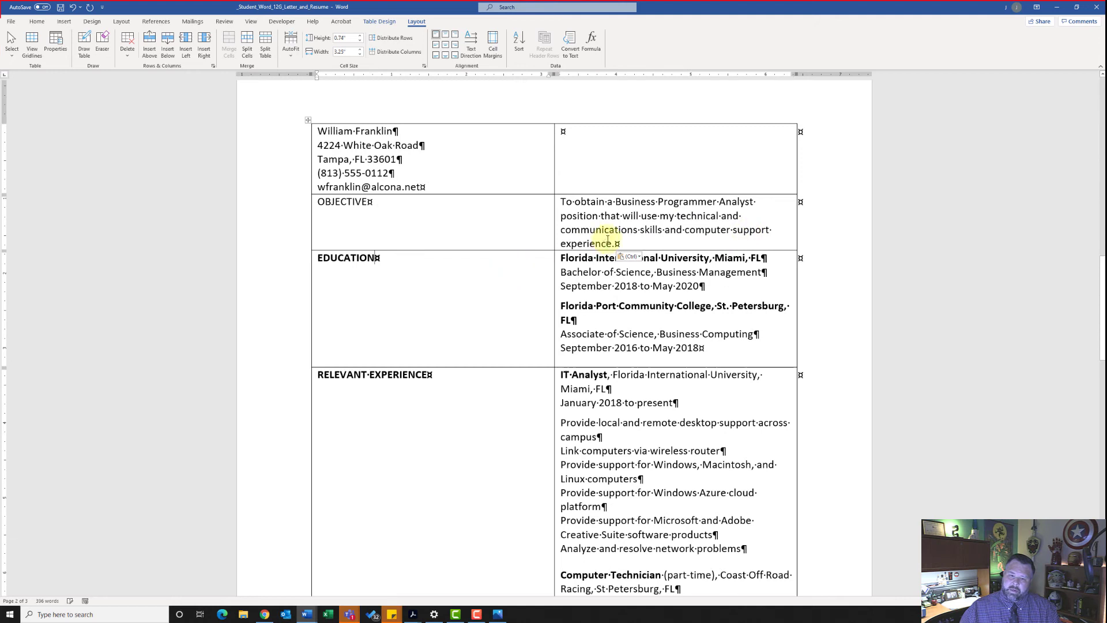
pyautogui.click(624, 206)
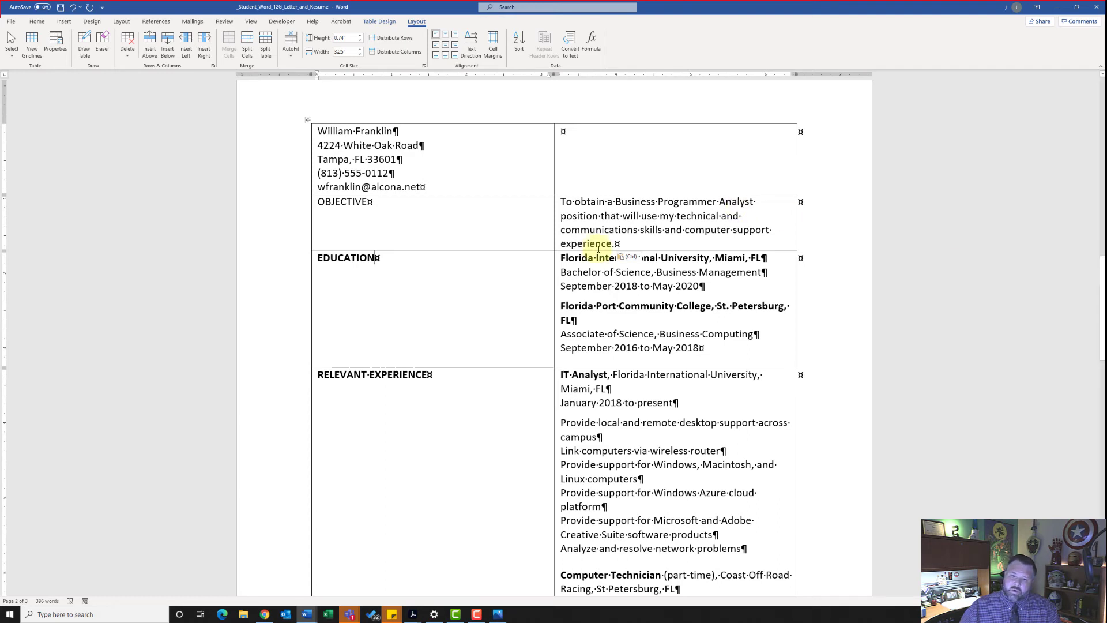
pyautogui.click(624, 244)
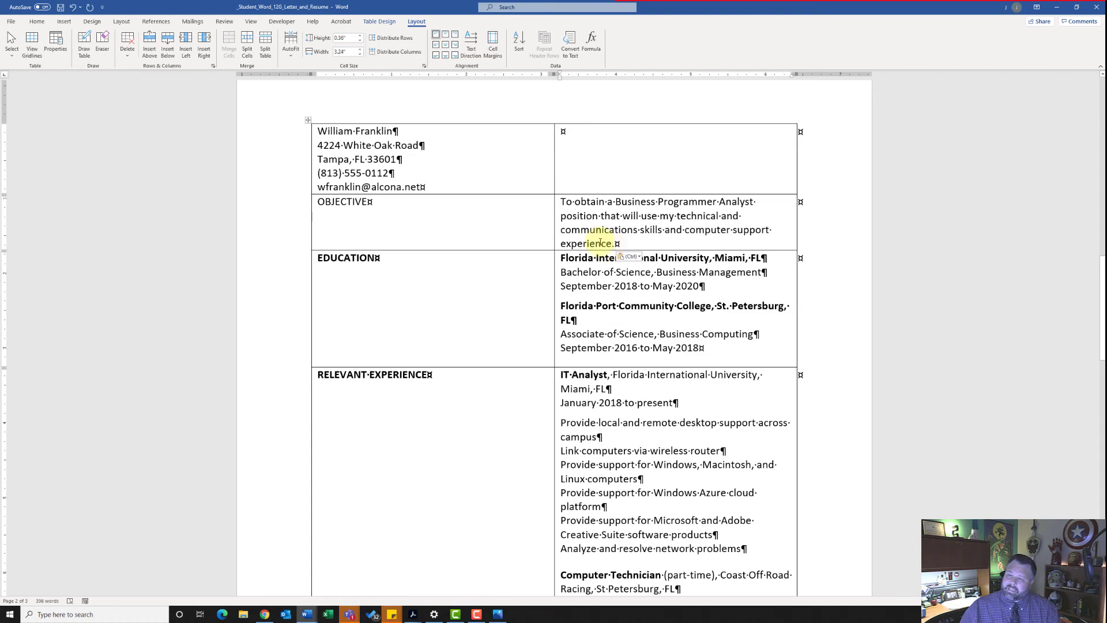
pyautogui.click(36, 22)
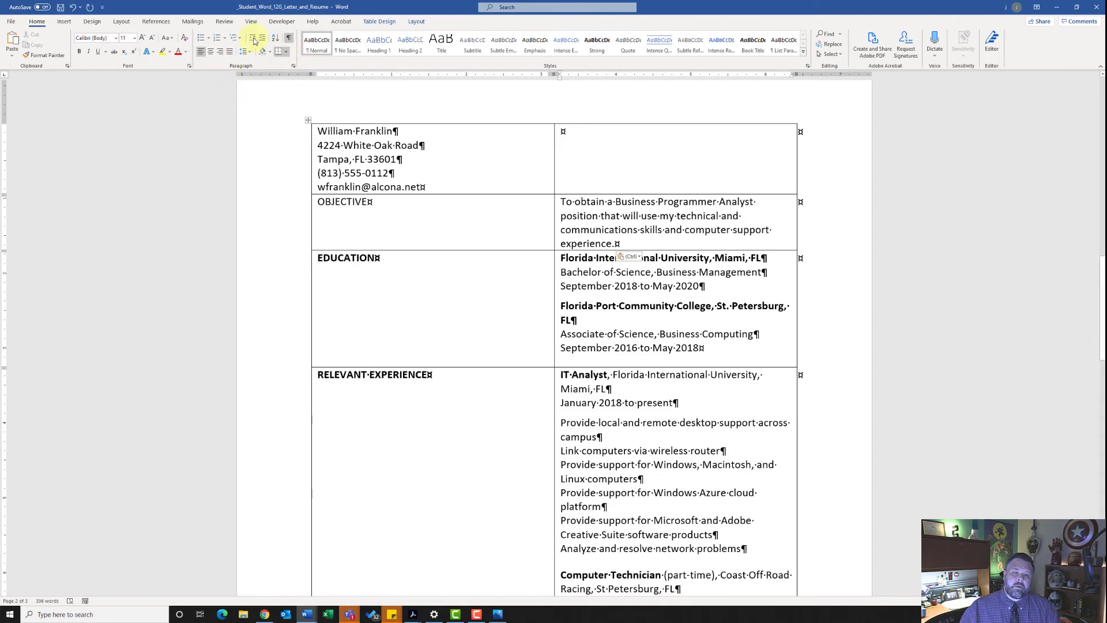
pyautogui.click(294, 67)
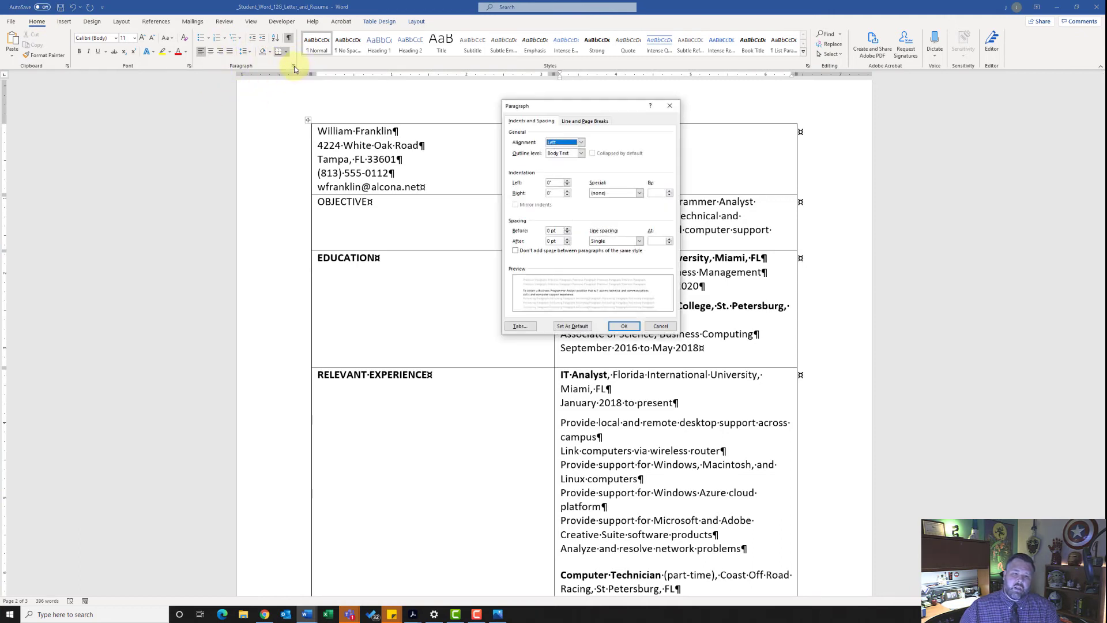
pyautogui.click(568, 239)
pyautogui.click(568, 239)
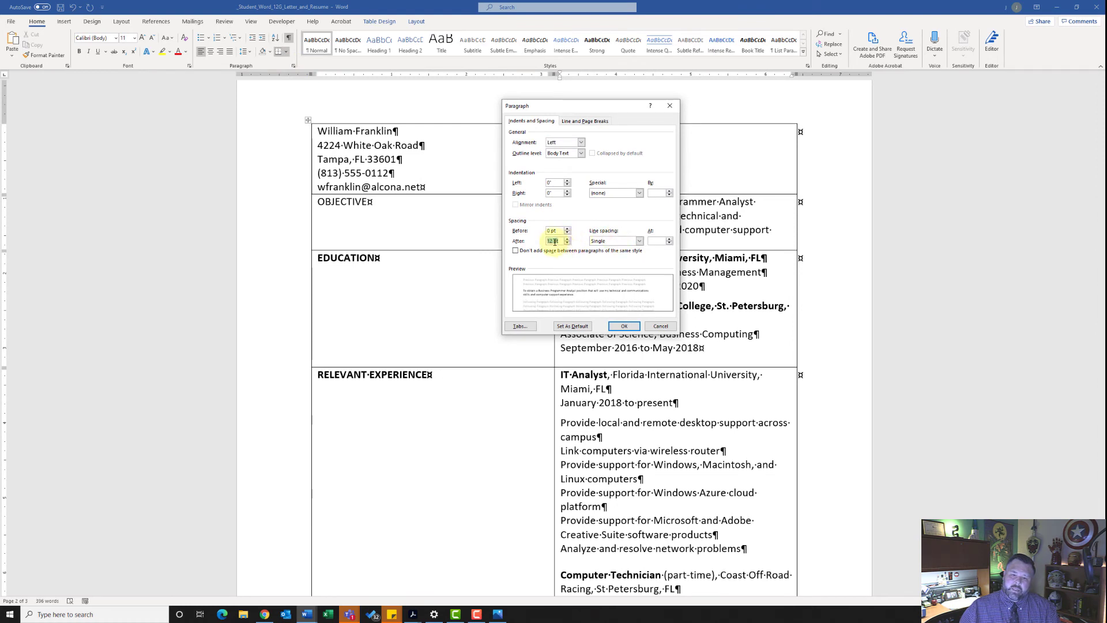
pyautogui.click(624, 326)
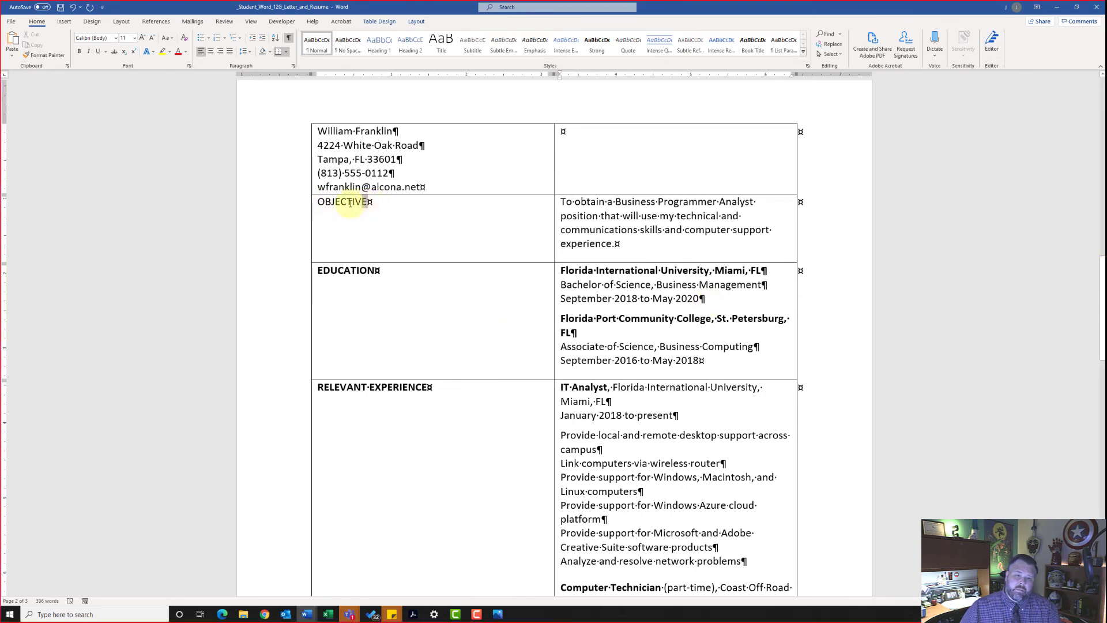
# Make the OBJECTIVE heading in the resume table bold
pyautogui.moveTo(367, 202); pyautogui.dragTo(324, 201)
pyautogui.hotkey('ctrl', 'b')
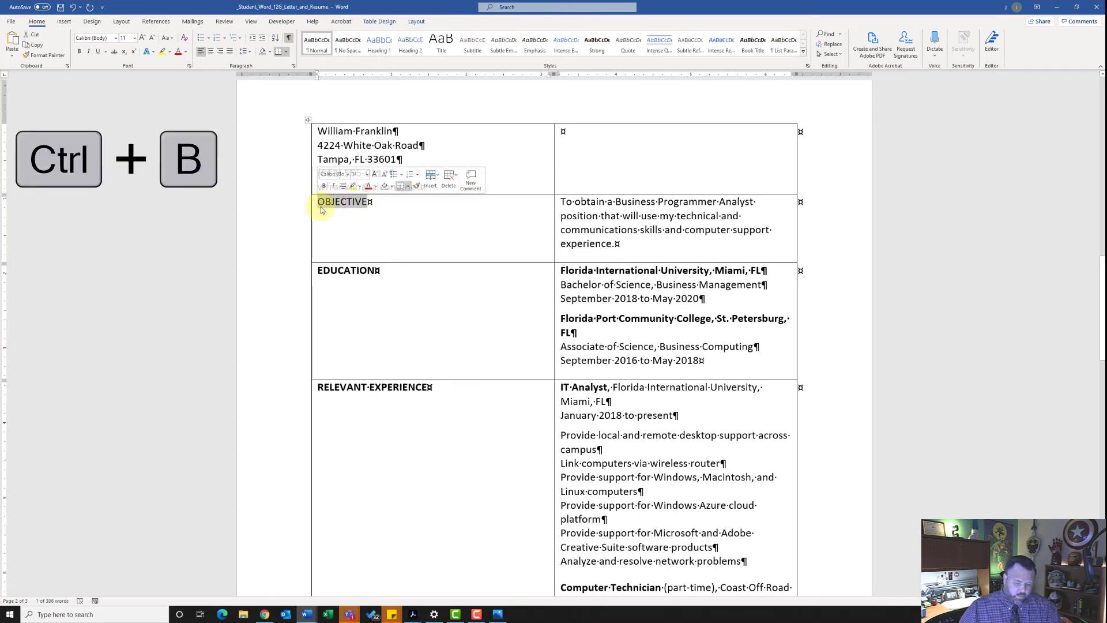
pyautogui.hotkey('ctrl', 'b')
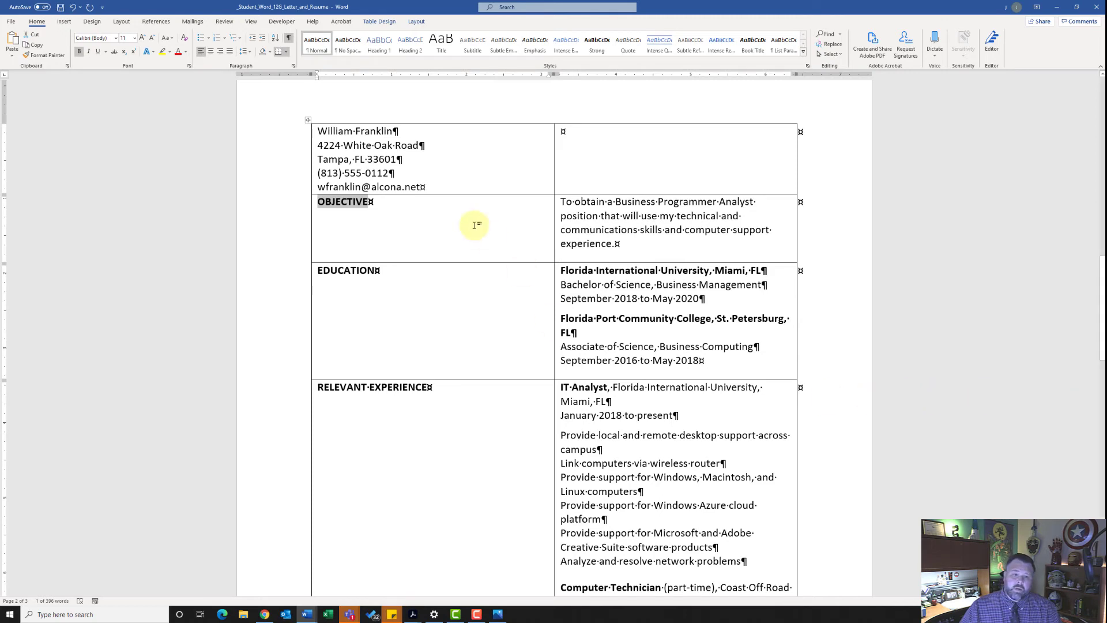
# Select the whole resume table and AutoFit it to its contents
pyautogui.click(308, 121)
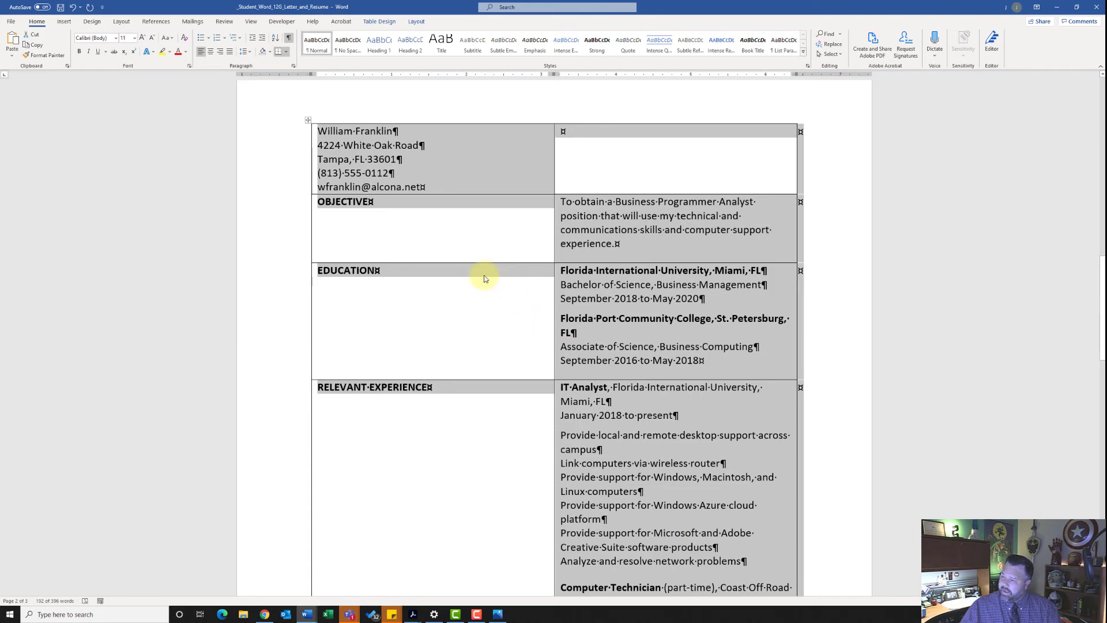
pyautogui.click(407, 21)
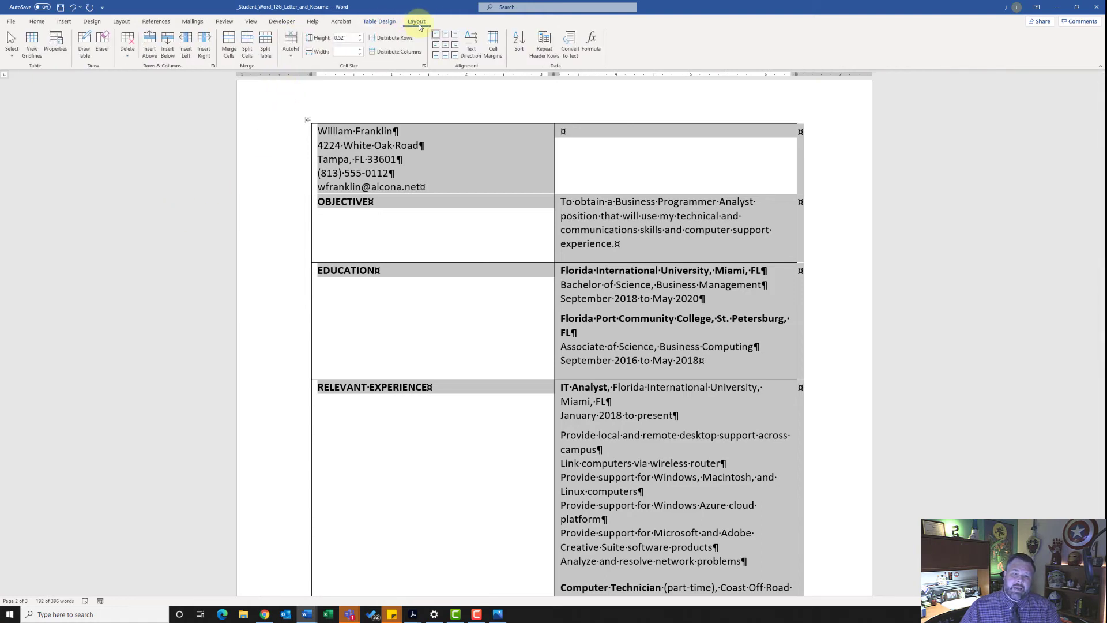
pyautogui.click(290, 52)
pyautogui.click(303, 67)
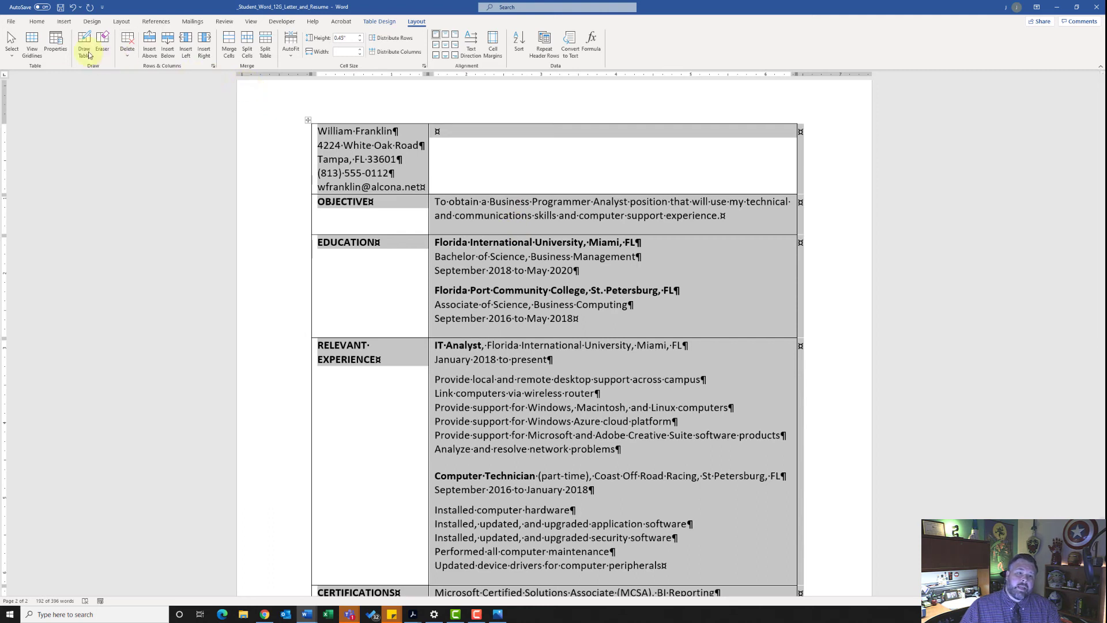
# Remove all borders from the resume table and turn on the display of table gridlines
pyautogui.click(37, 21)
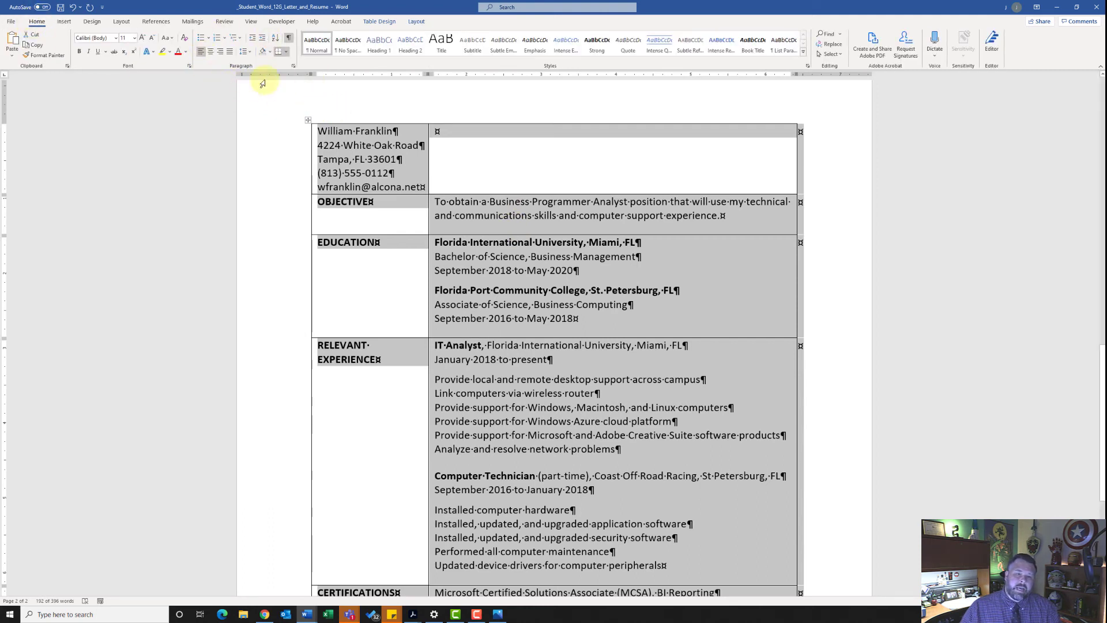
pyautogui.click(287, 53)
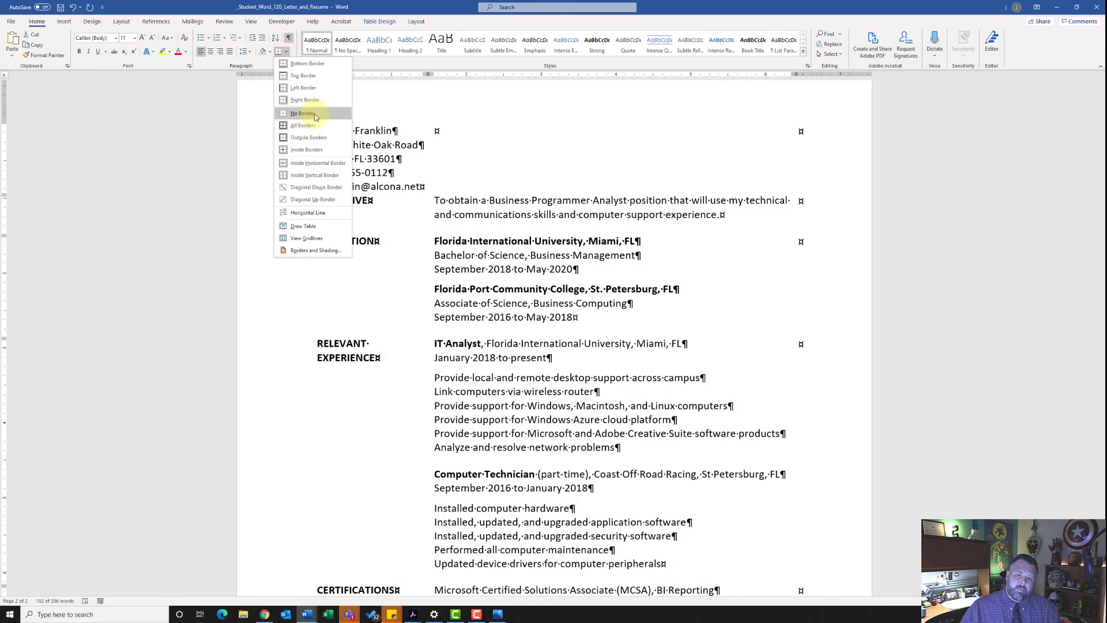
pyautogui.click(314, 113)
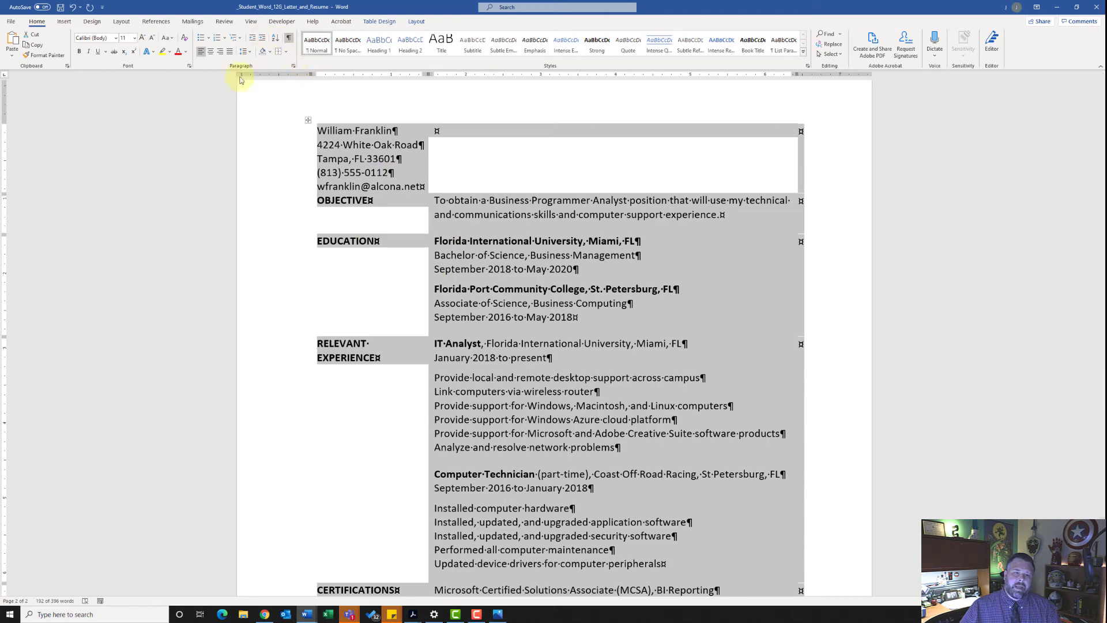
pyautogui.click(288, 54)
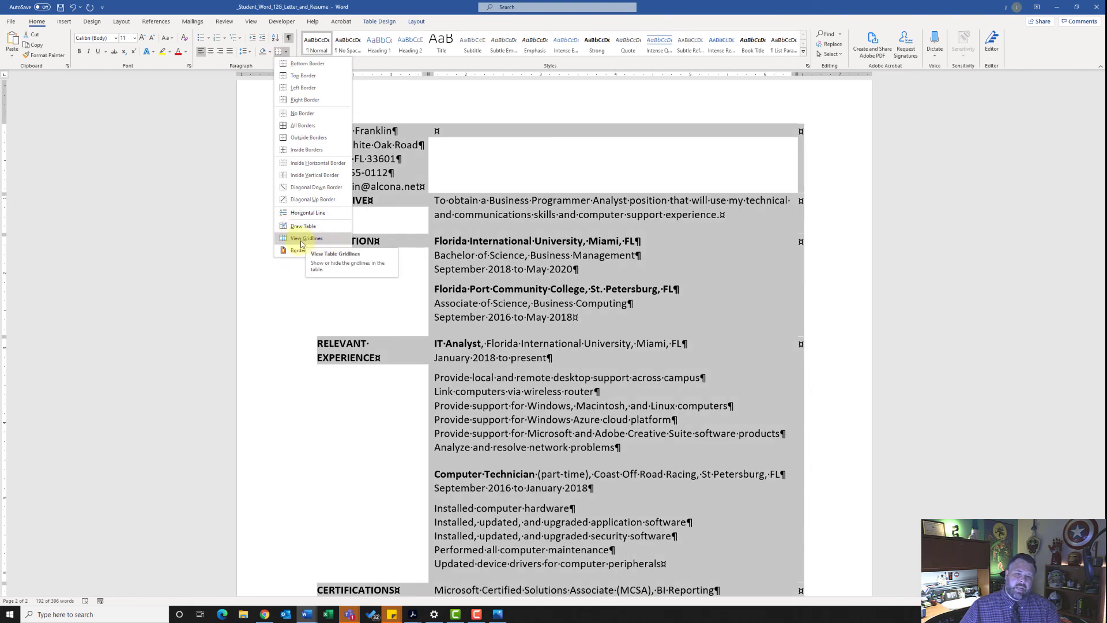
pyautogui.click(305, 243)
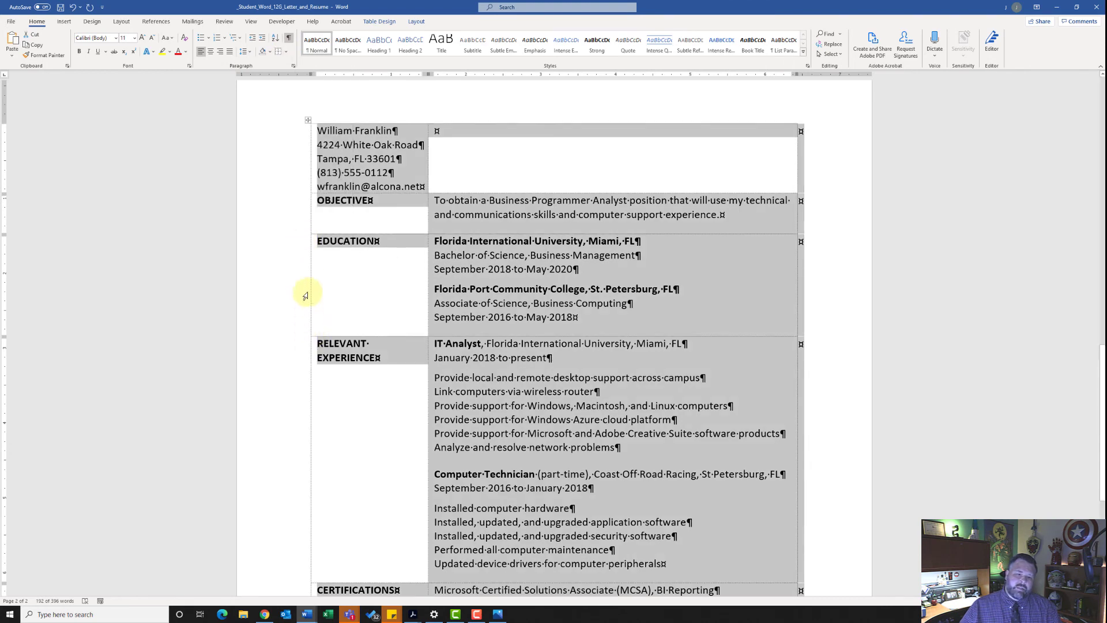
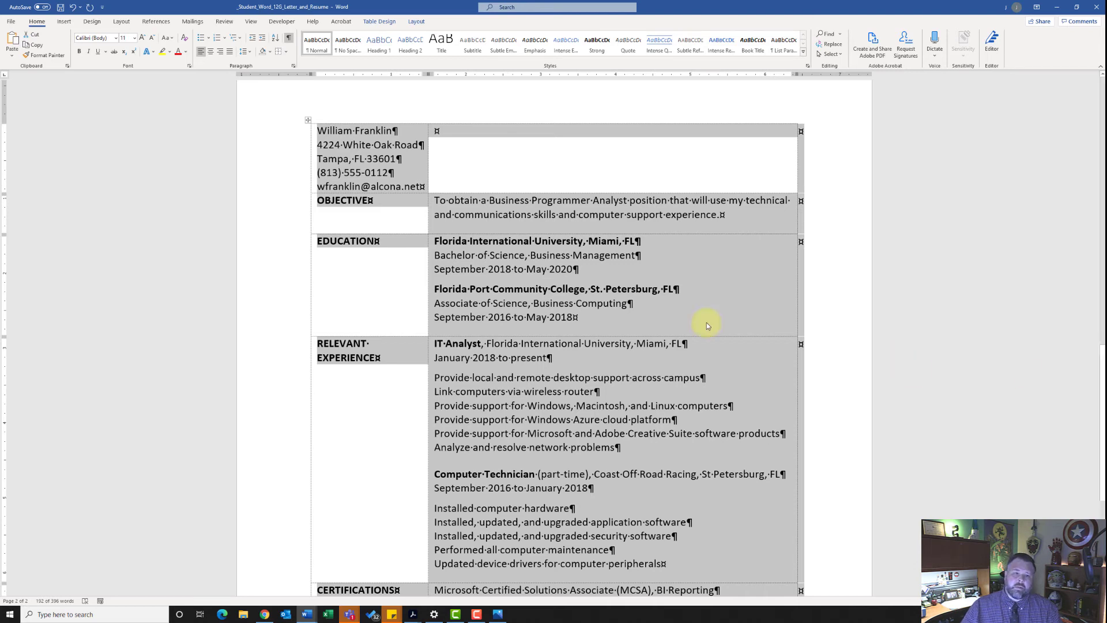
# Apply a 1 ½ pt single-line top border to the resume table using the Borders and Shading settings
pyautogui.click(287, 51)
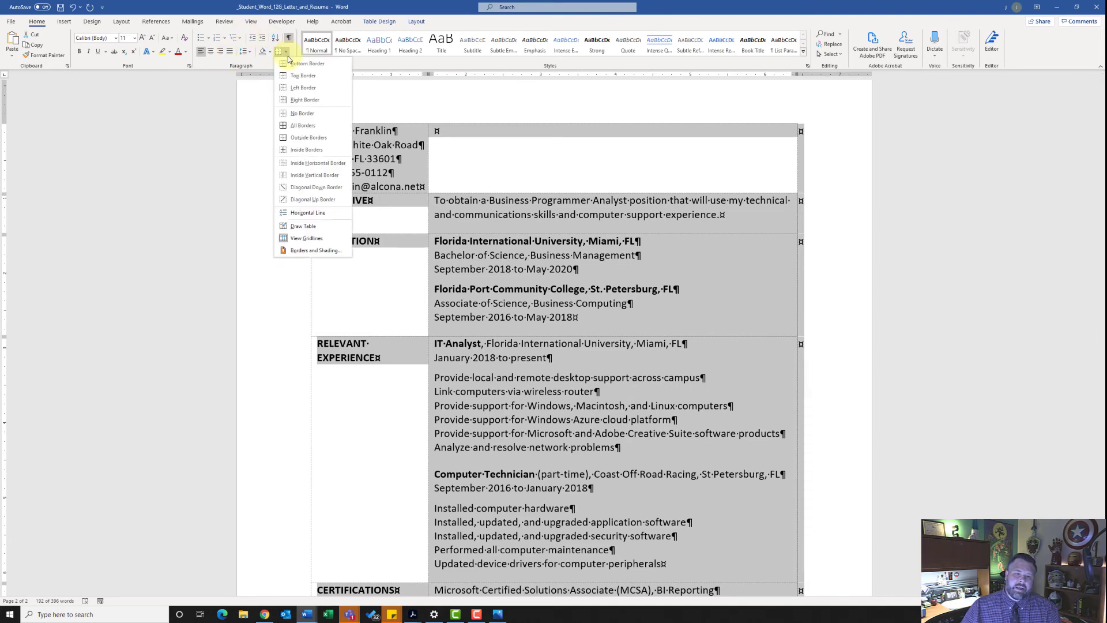
pyautogui.click(321, 251)
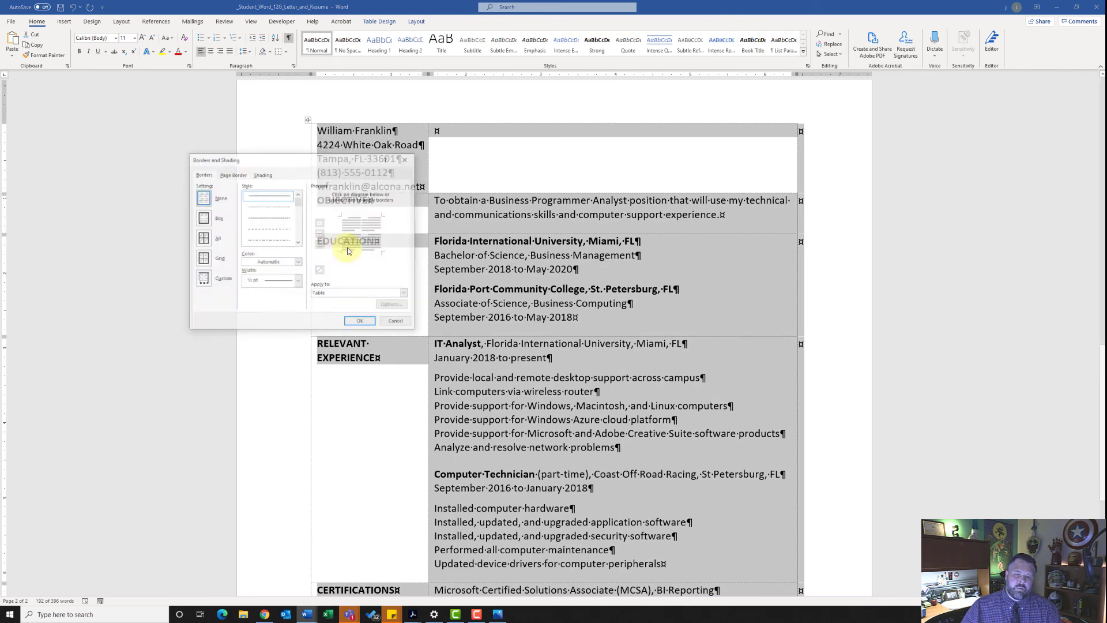
pyautogui.moveTo(300, 162); pyautogui.dragTo(534, 170)
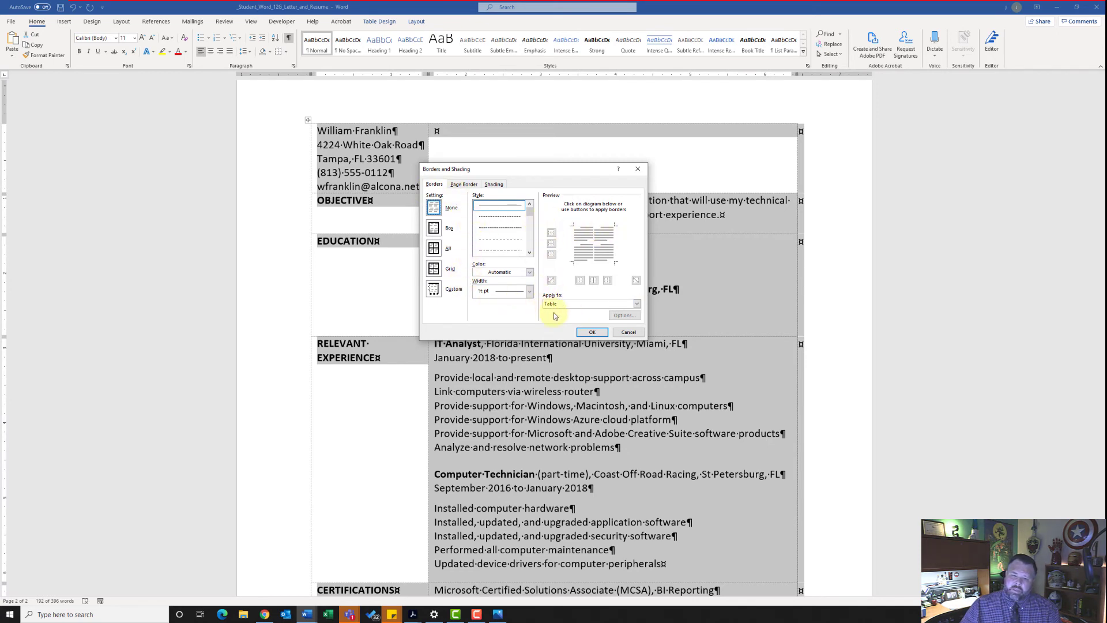
pyautogui.click(588, 228)
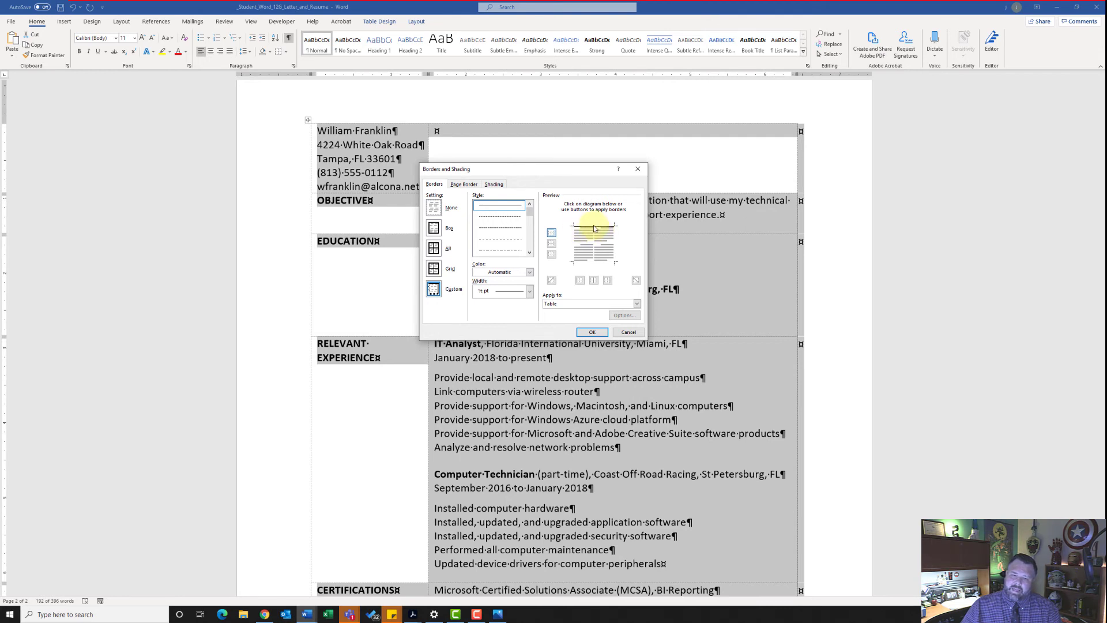
pyautogui.click(594, 228)
pyautogui.click(595, 228)
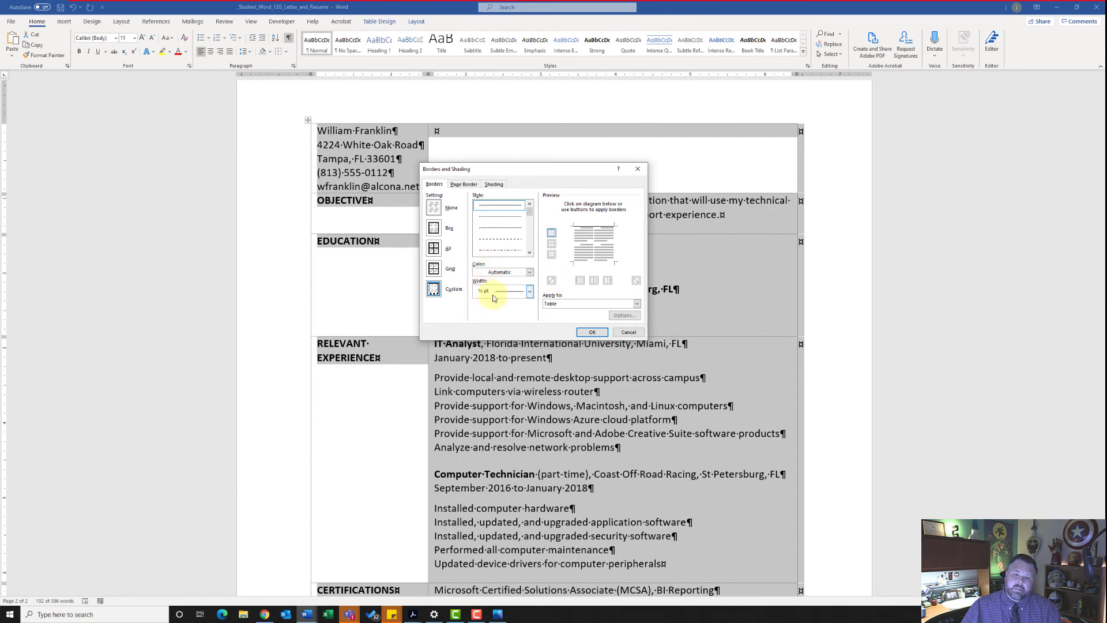
pyautogui.click(530, 291)
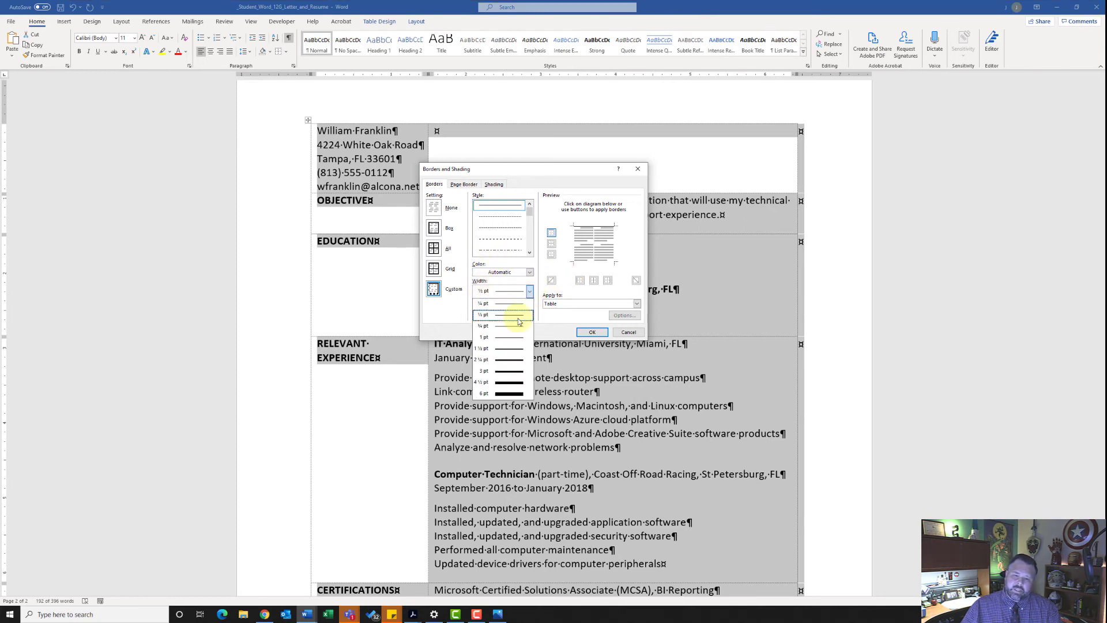
pyautogui.click(503, 349)
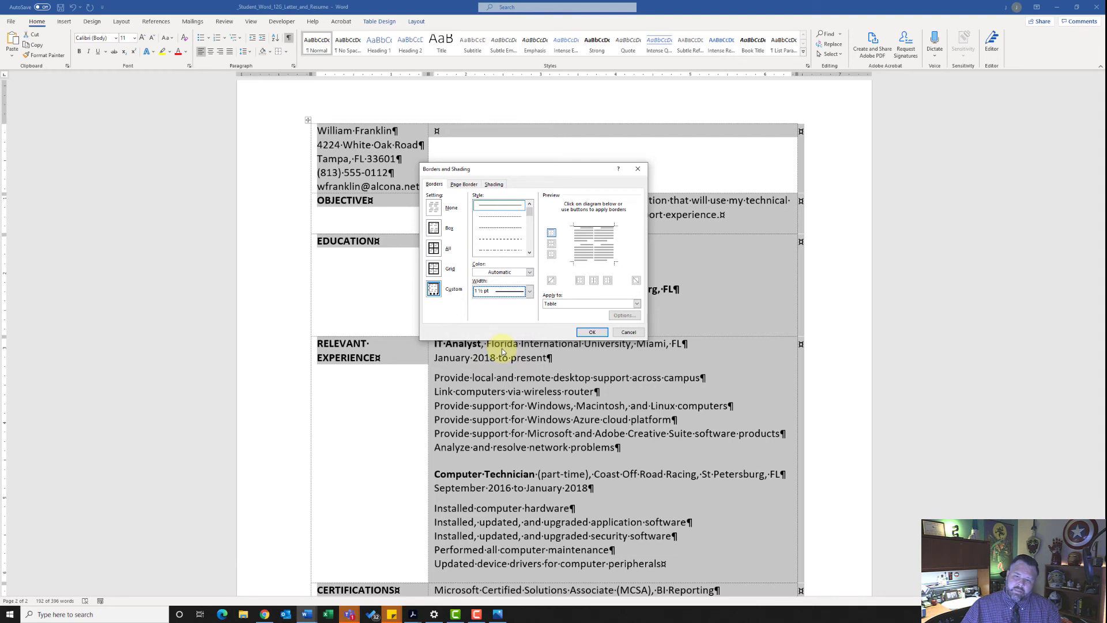
pyautogui.click(595, 230)
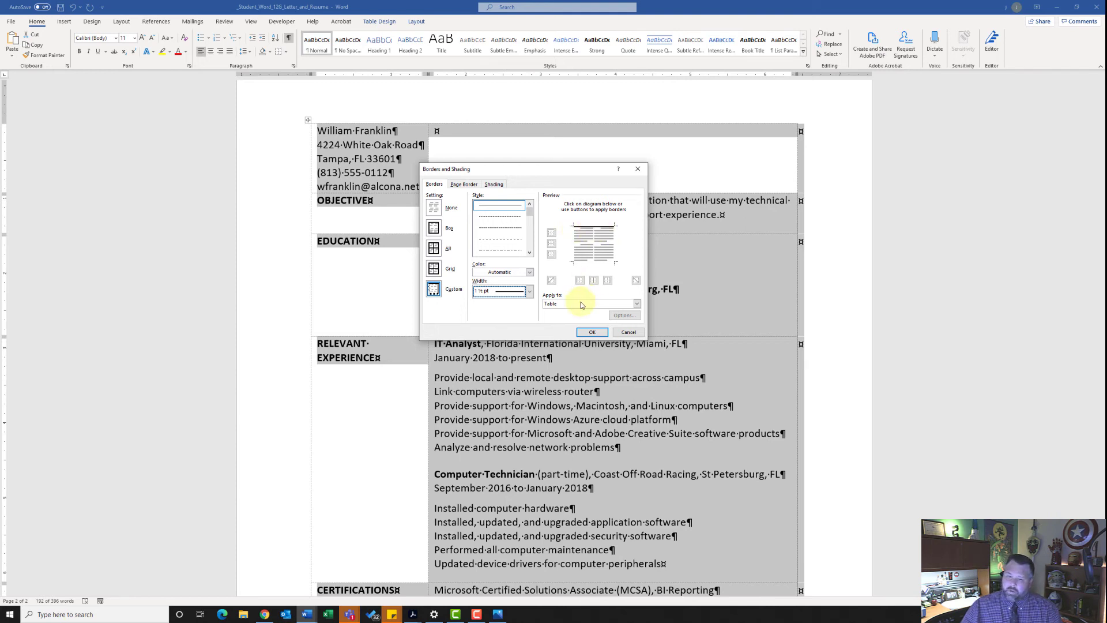
pyautogui.click(592, 333)
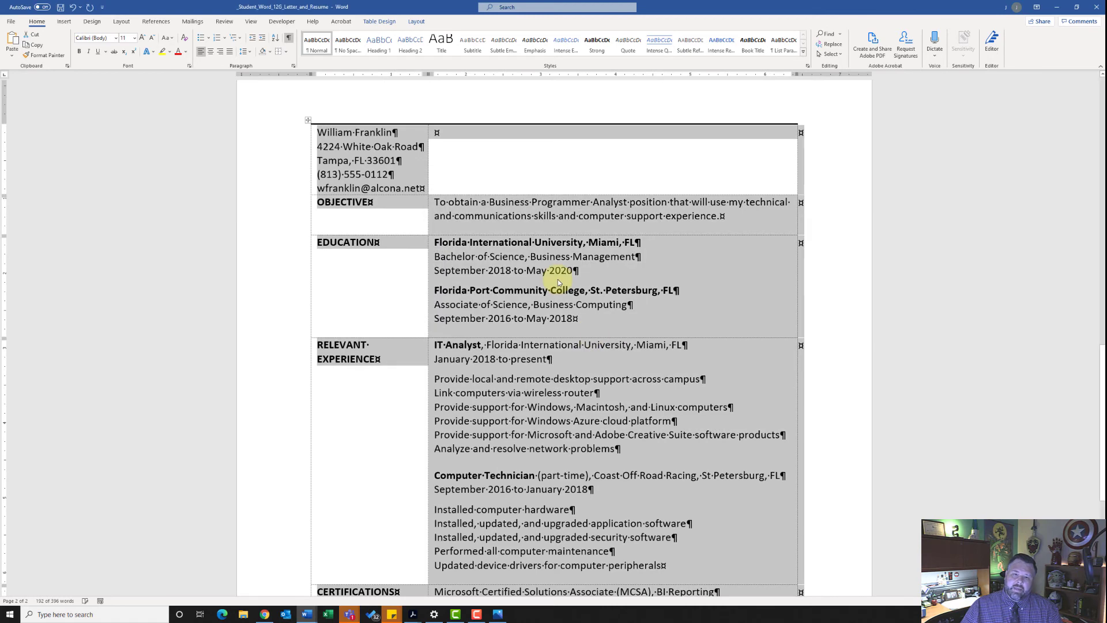
# Merge the two cells in the first row of the resume table
pyautogui.click(463, 172)
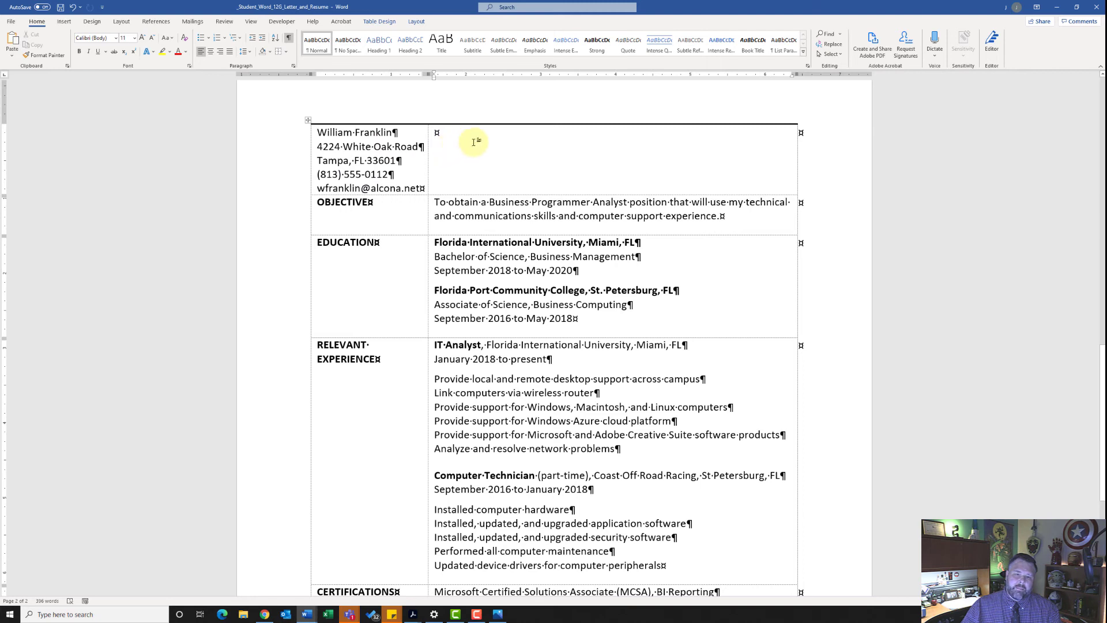
pyautogui.moveTo(456, 134); pyautogui.dragTo(365, 141)
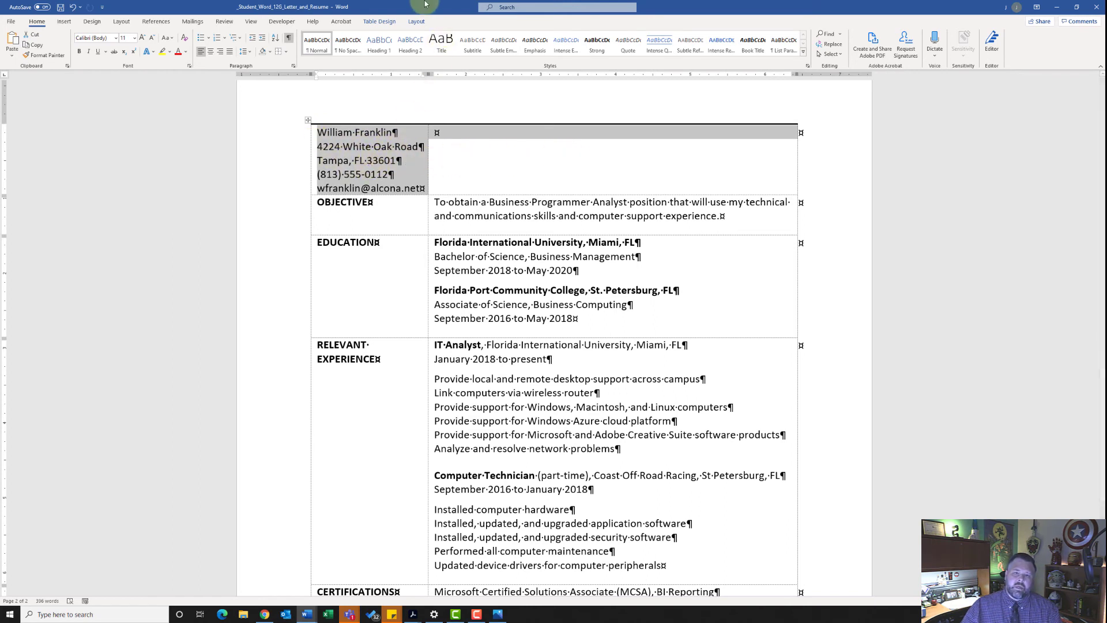
pyautogui.click(419, 21)
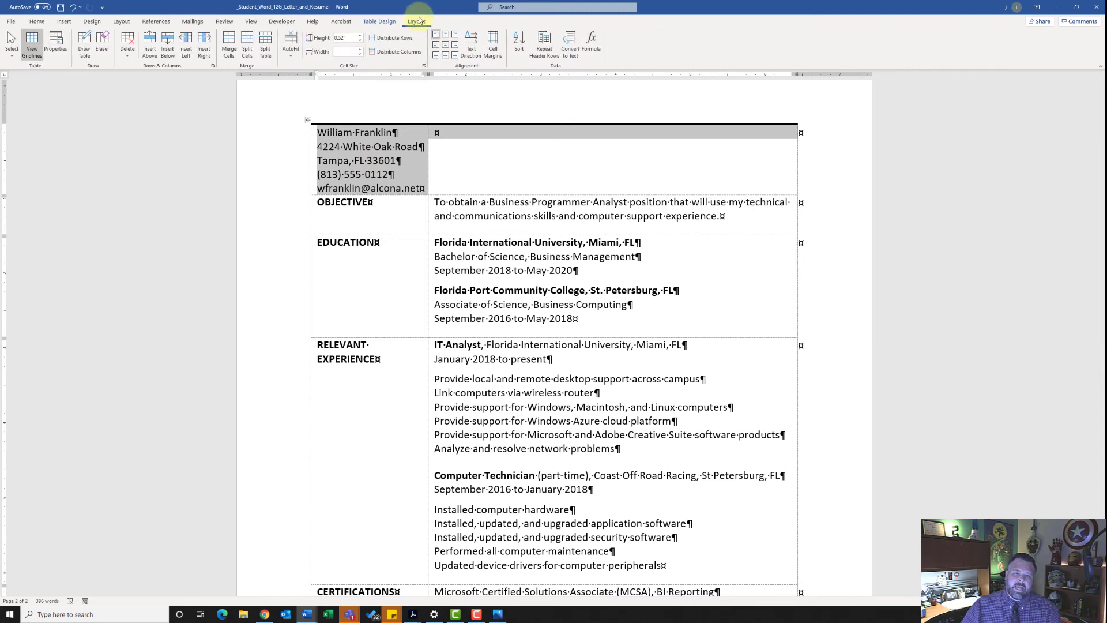
pyautogui.click(229, 55)
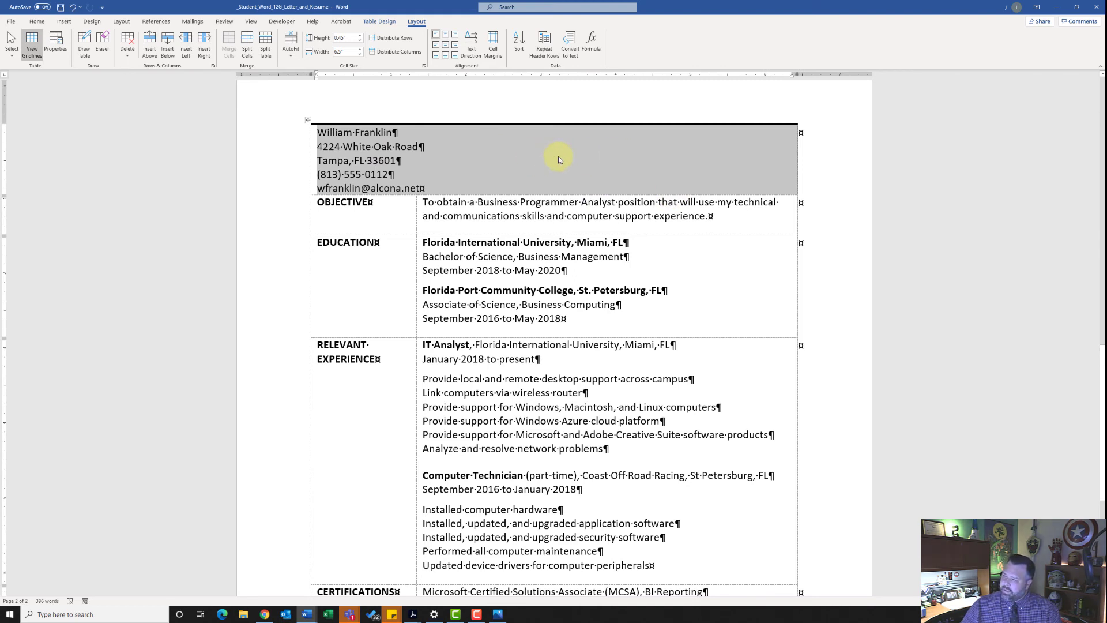
# Center the contact information in the merged first row and make it bold
pyautogui.click(36, 21)
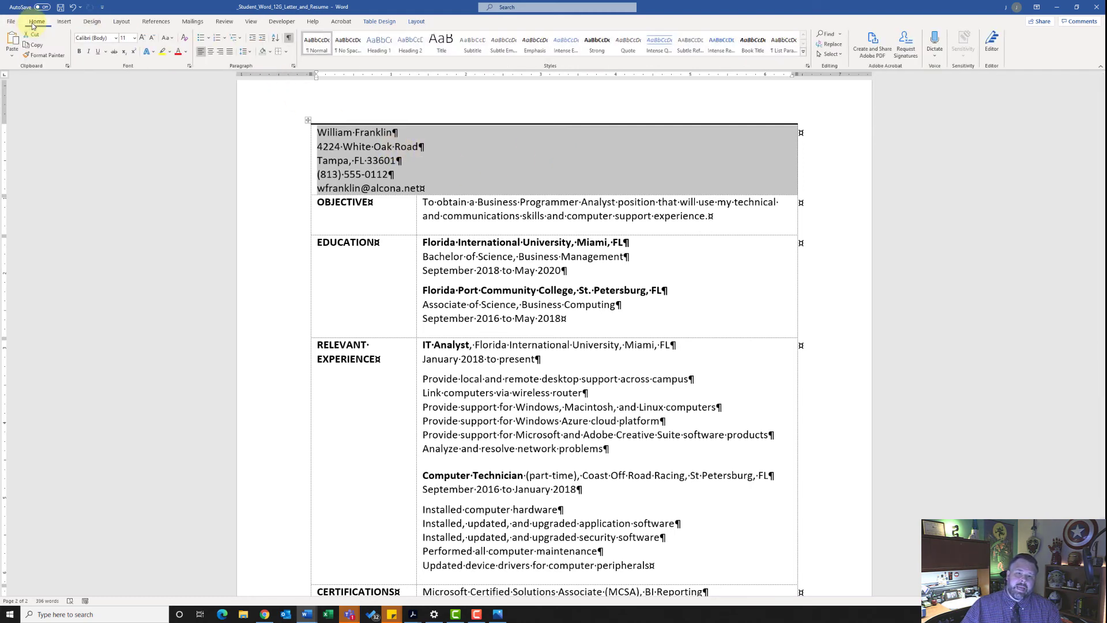
pyautogui.click(211, 53)
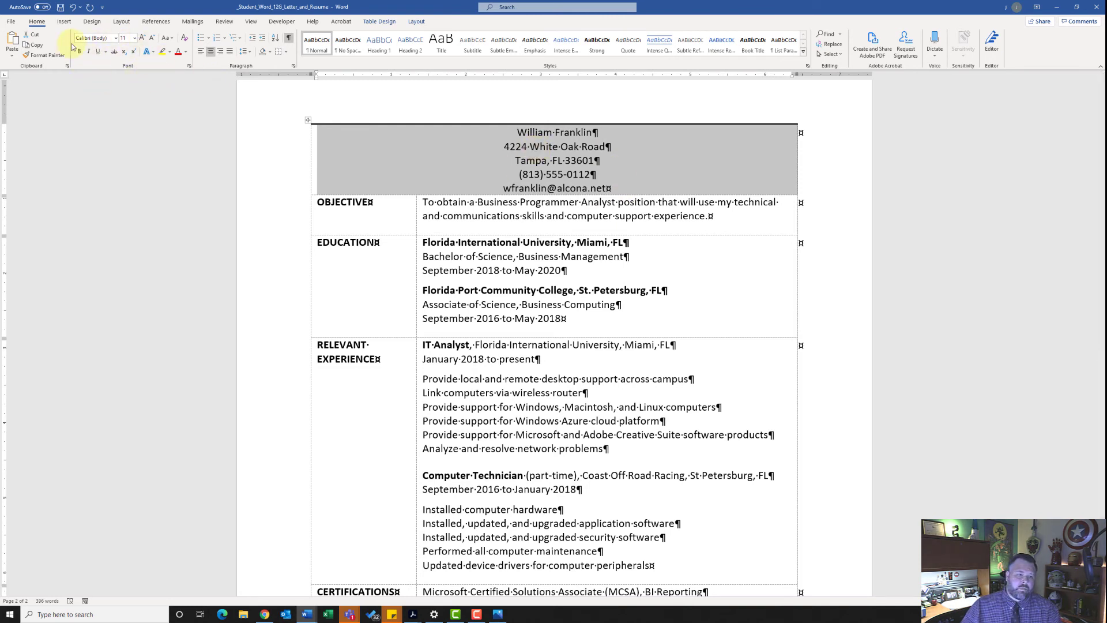
pyautogui.hotkey('ctrl', 'b')
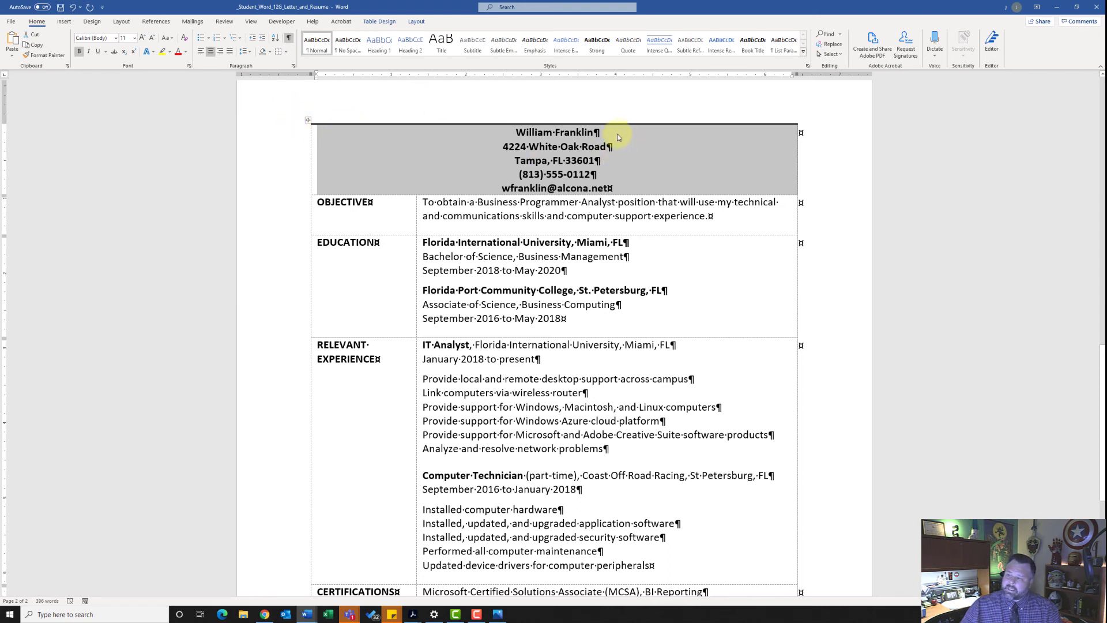
# Set the applicant's name in the resume's first row to font size 20 with 24 pt spacing before
pyautogui.moveTo(617, 133); pyautogui.dragTo(537, 132)
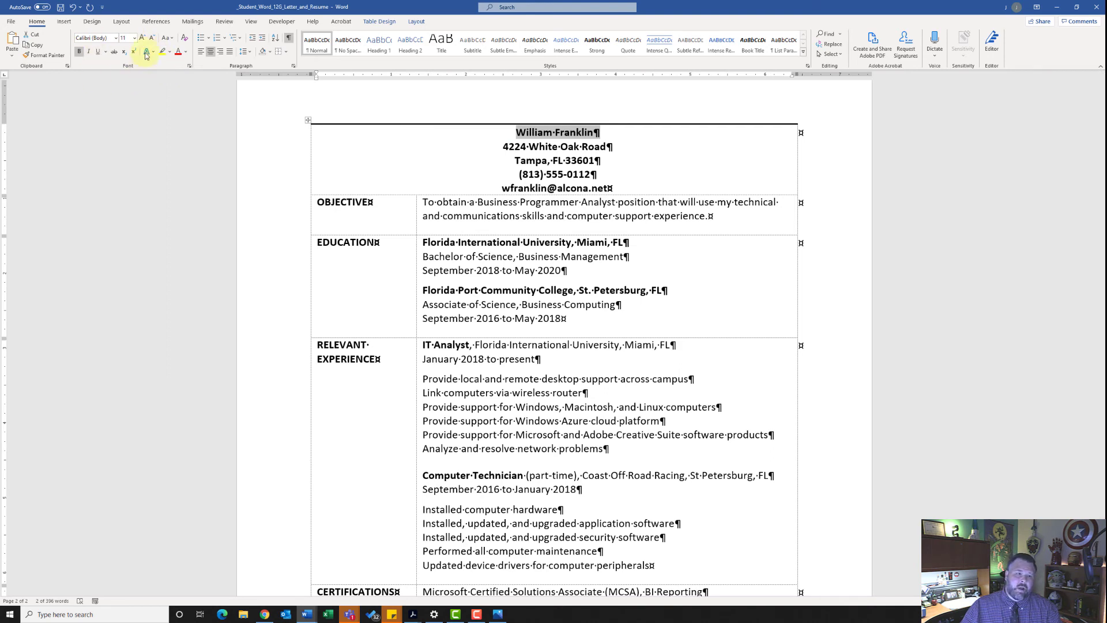
pyautogui.click(134, 39)
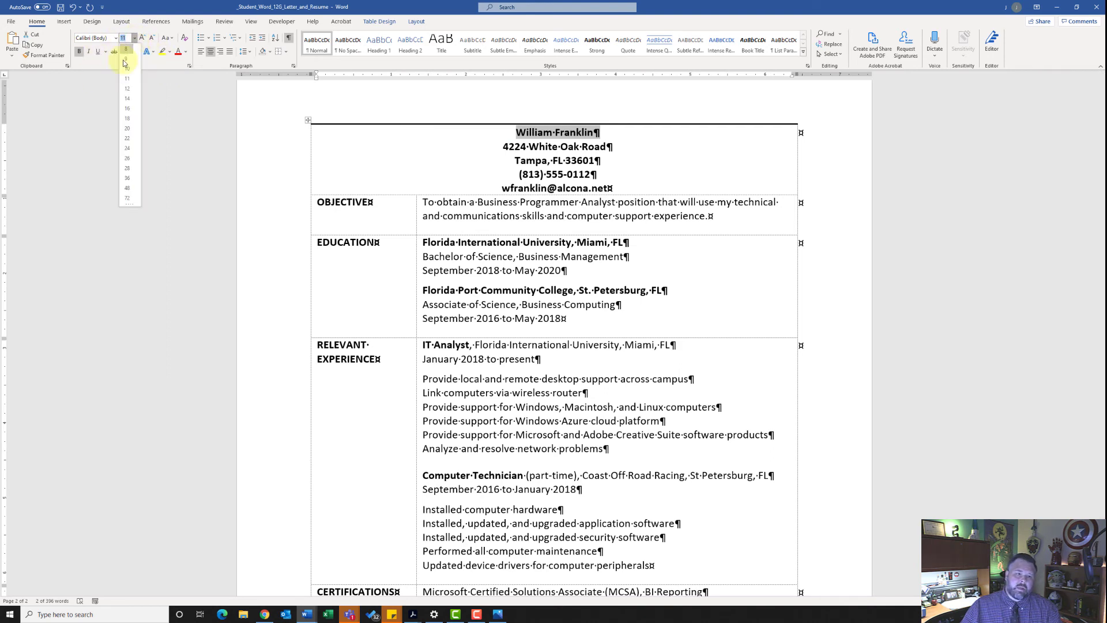
pyautogui.click(128, 130)
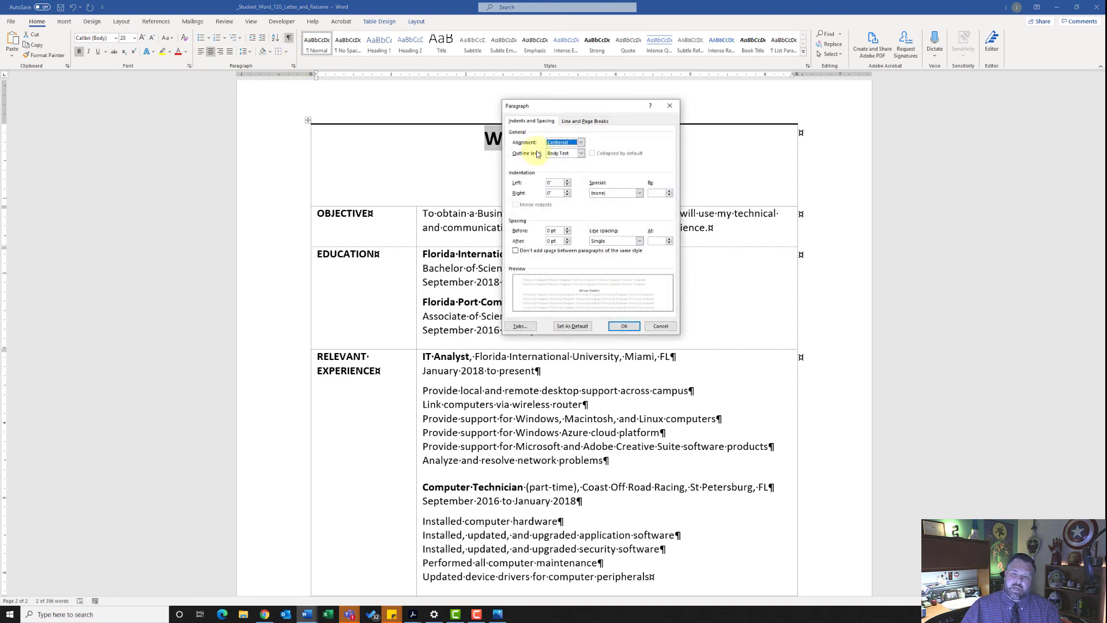
pyautogui.click(568, 229)
pyautogui.click(568, 229)
pyautogui.click(568, 229)
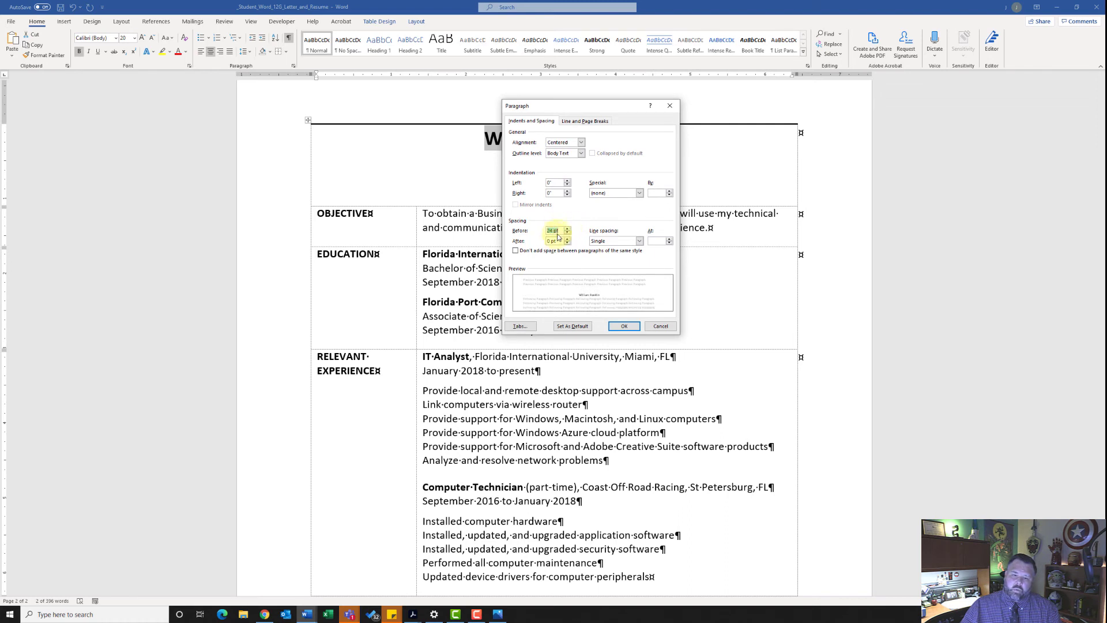
pyautogui.click(630, 326)
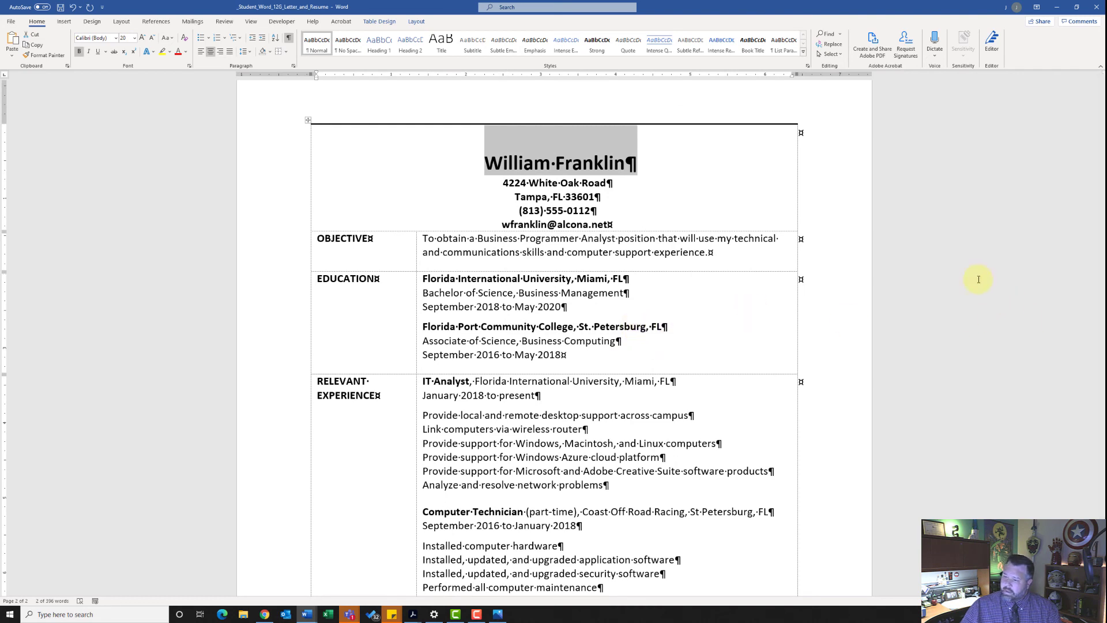
# Set the spacing after the e-mail address paragraph in the resume's first row to 24 pt
pyautogui.click(614, 226)
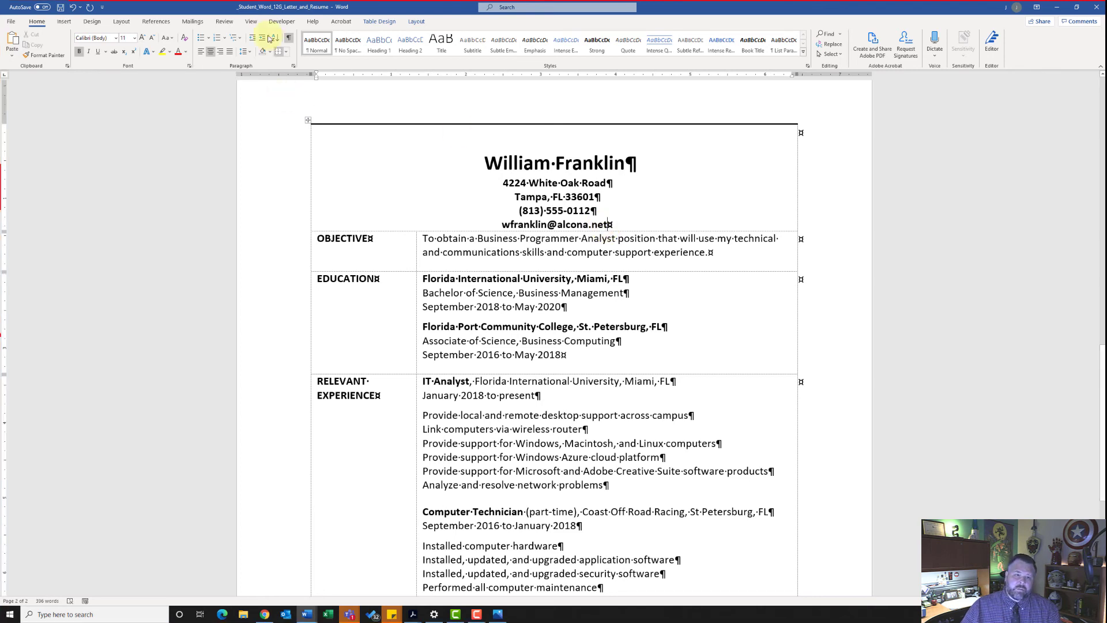
pyautogui.click(294, 67)
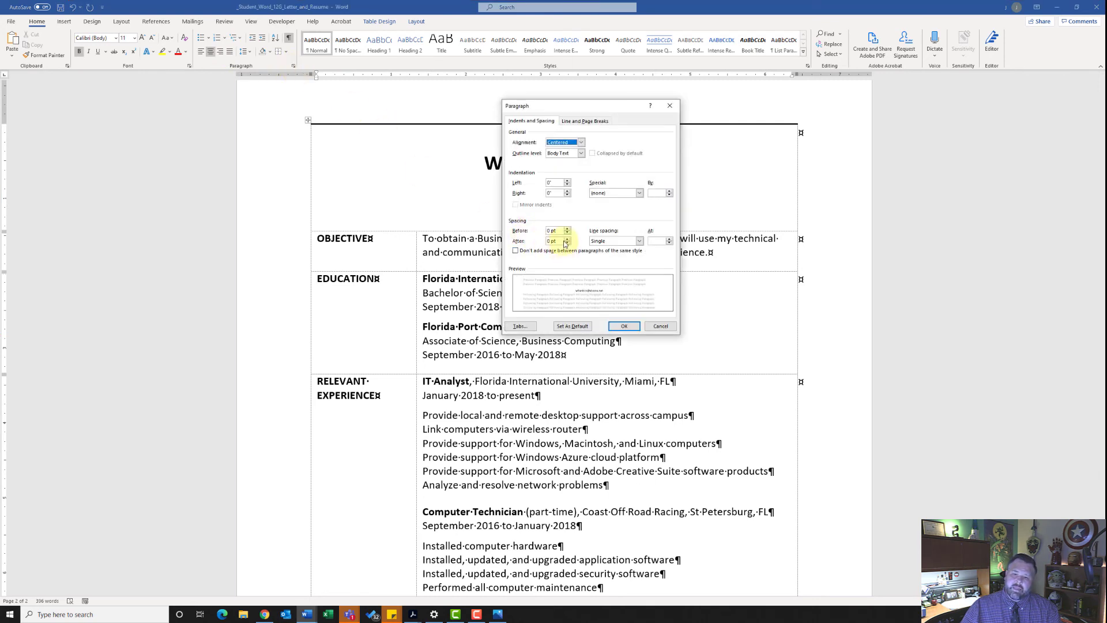
pyautogui.click(569, 239)
pyautogui.click(569, 239)
pyautogui.click(568, 239)
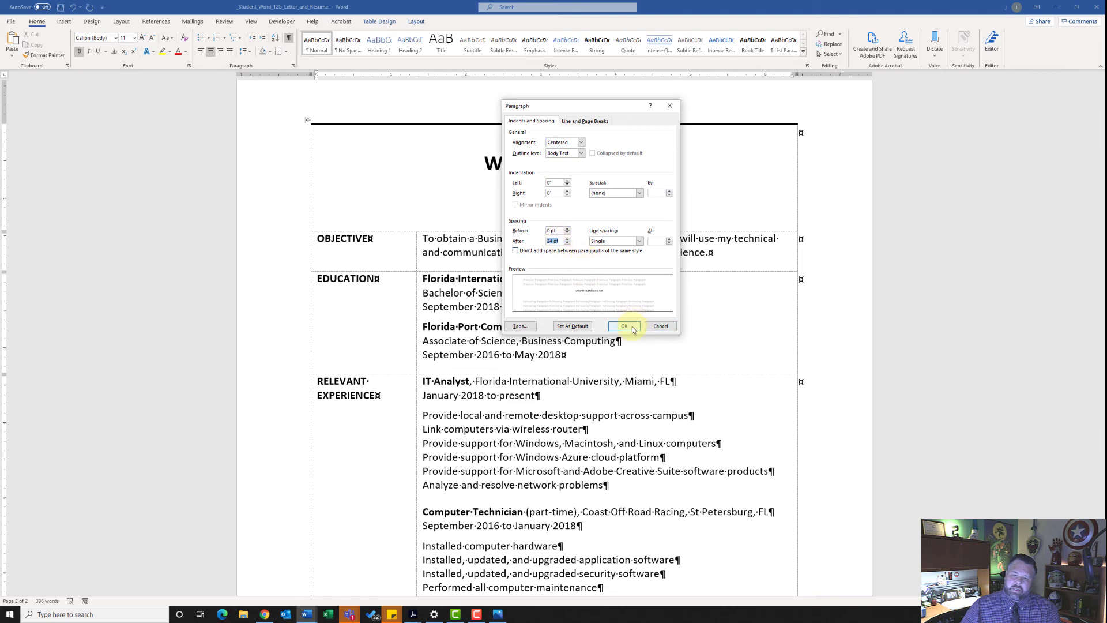
pyautogui.click(624, 326)
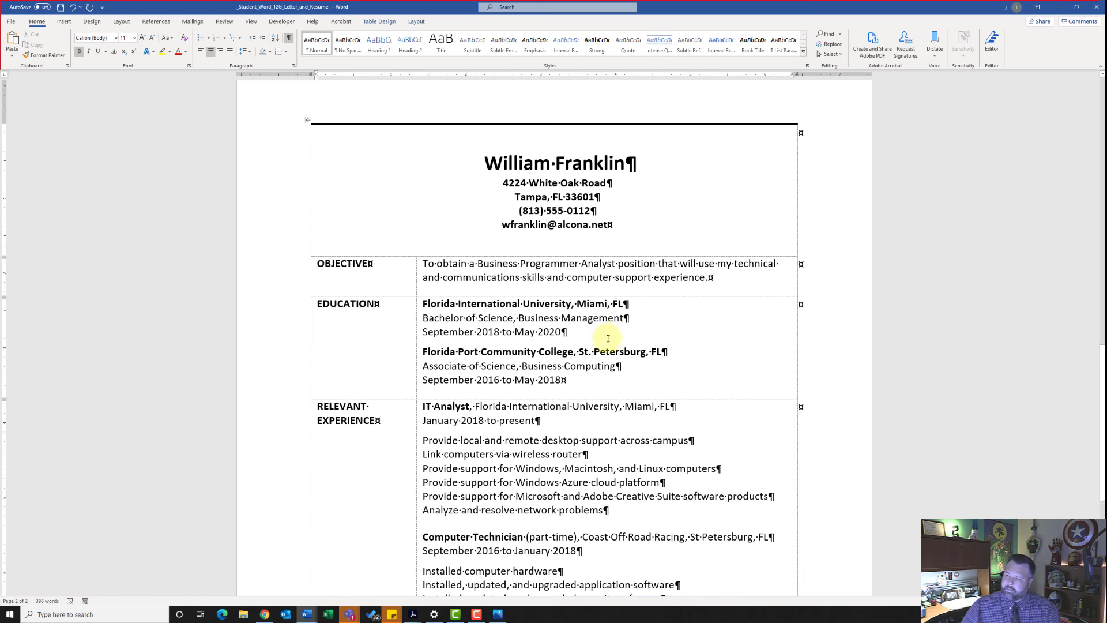
# Format the six IT Analyst duties, from Provide local and remote desktop support to Analyze and resolve network problems, as a bulleted list
pyautogui.scroll(-2, 610, 342)
pyautogui.scroll(-3, 611, 346)
pyautogui.scroll(2, 470, 254)
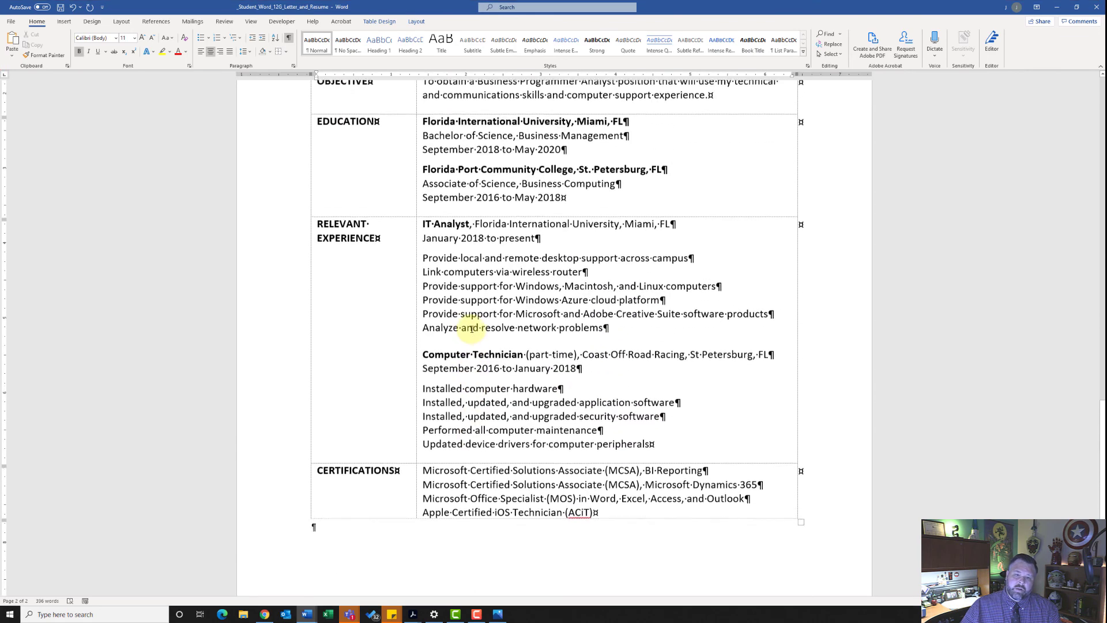
pyautogui.click(443, 270)
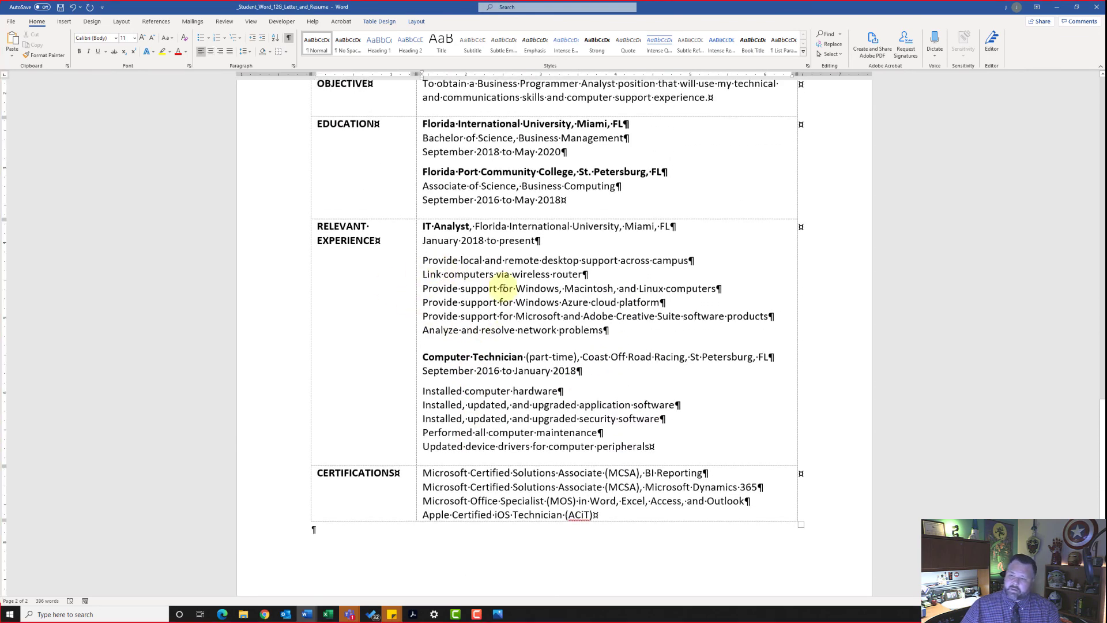
pyautogui.click(465, 303)
pyautogui.moveTo(423, 261); pyautogui.dragTo(611, 336)
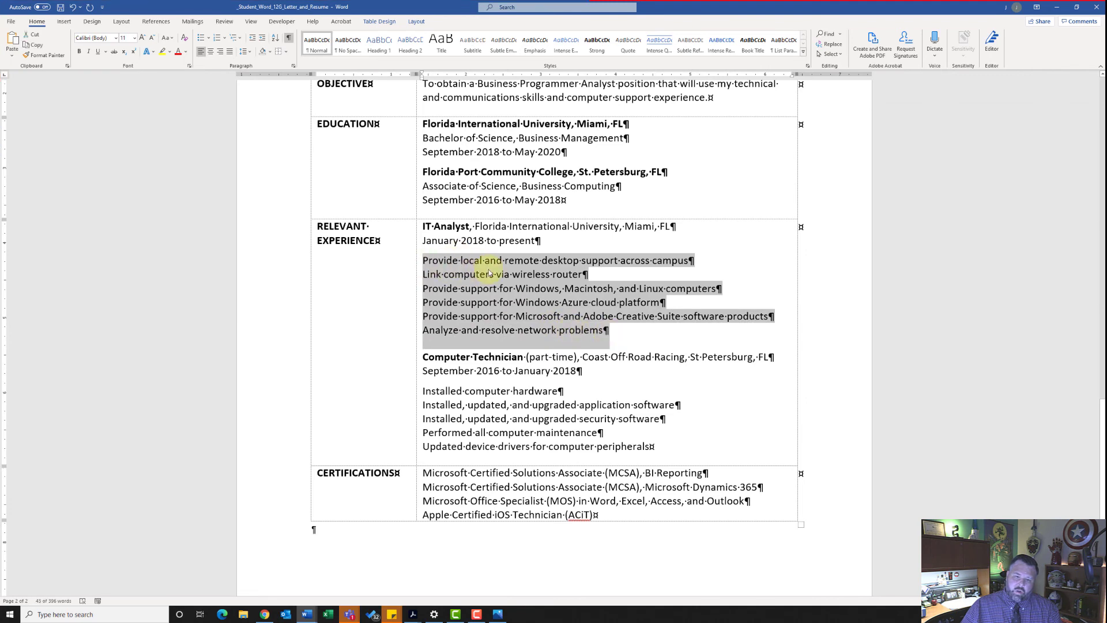
pyautogui.click(584, 268)
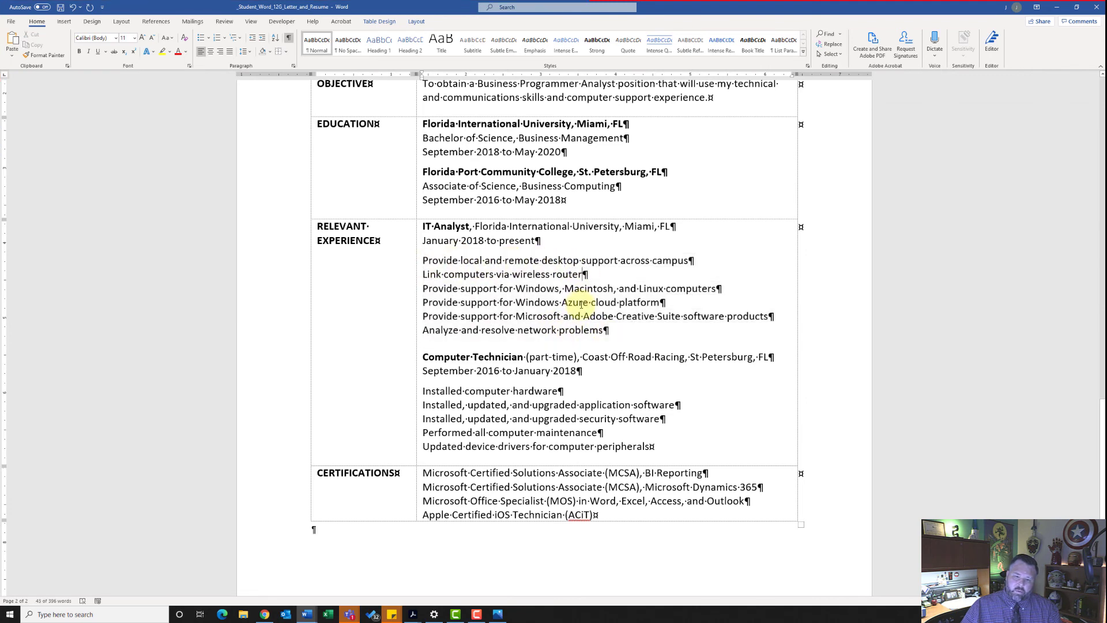
pyautogui.moveTo(423, 260); pyautogui.dragTo(607, 330)
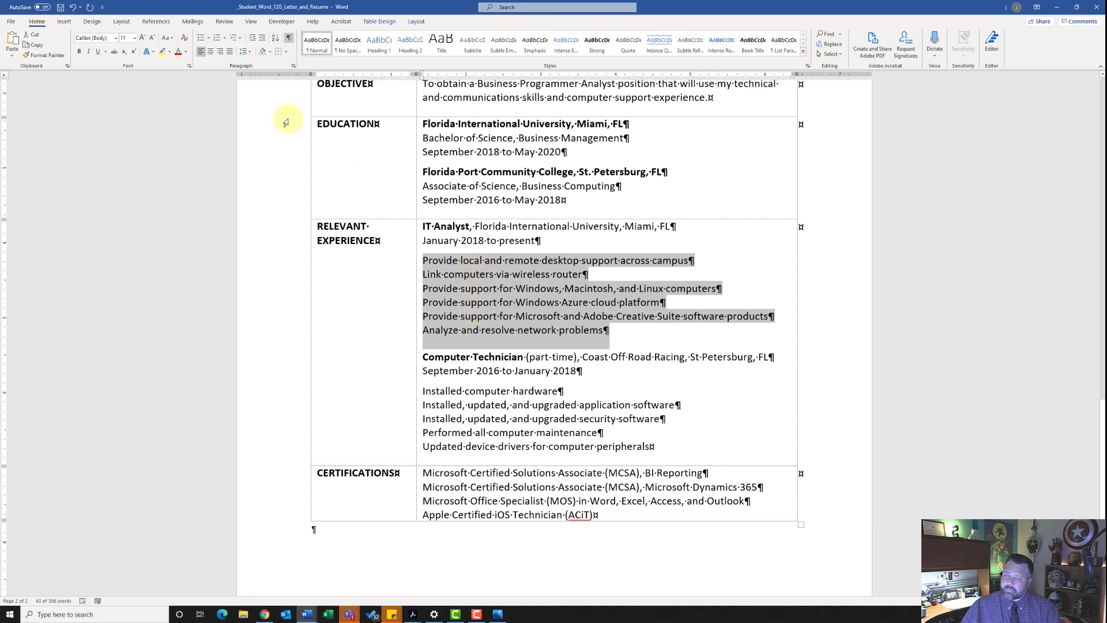
pyautogui.click(201, 39)
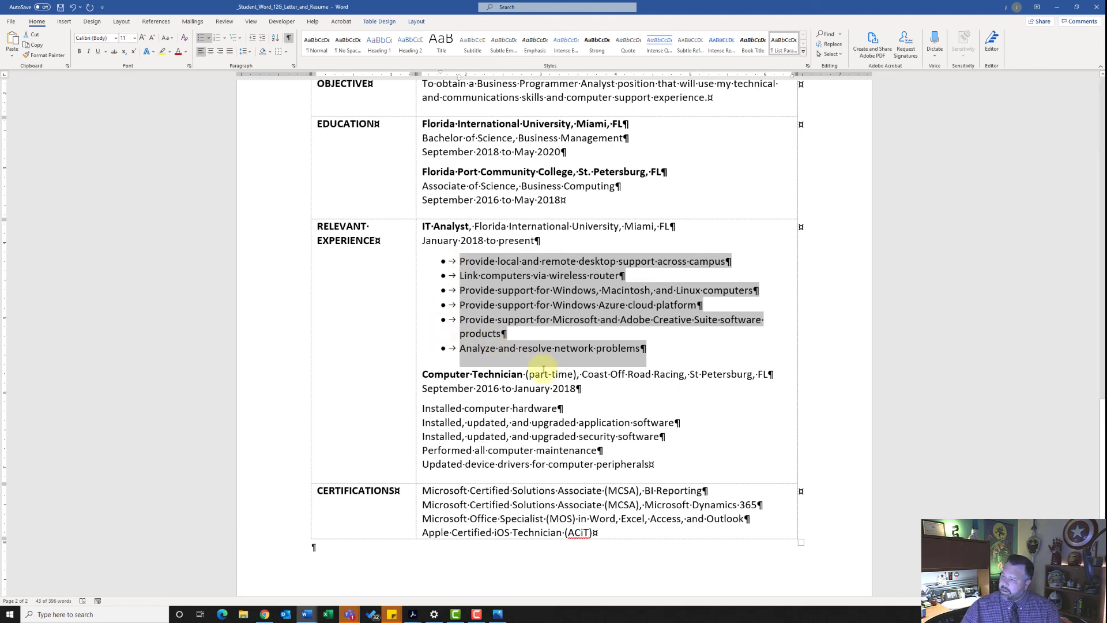
# Format the five Computer Technician duties, from Installed computer hardware to Updated device drivers, as a bulleted list
pyautogui.click(425, 408)
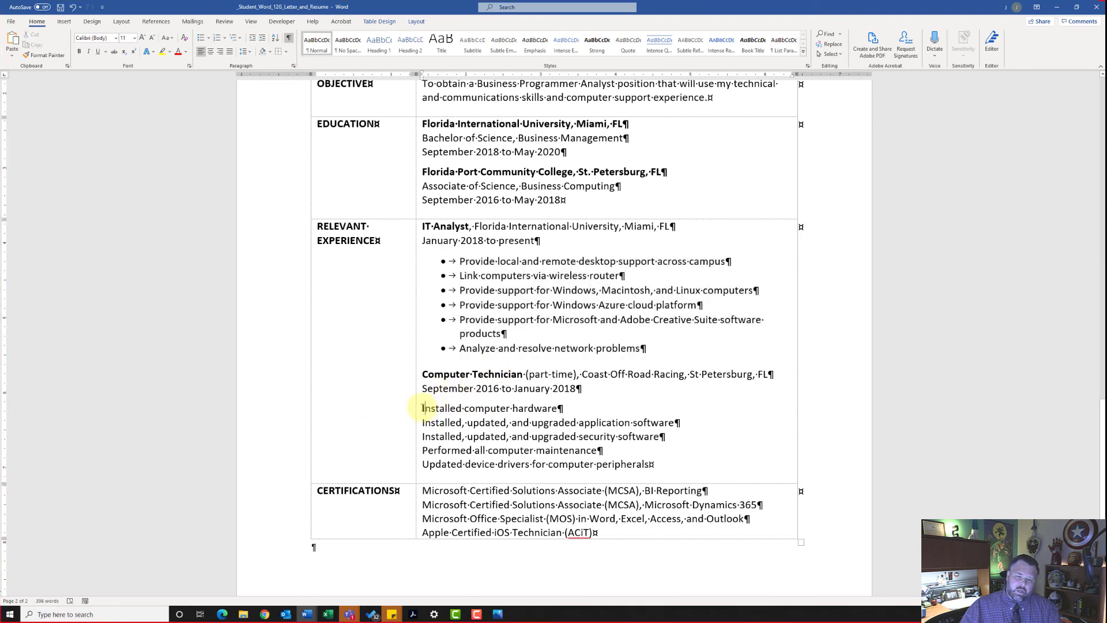
pyautogui.moveTo(425, 408); pyautogui.dragTo(629, 475)
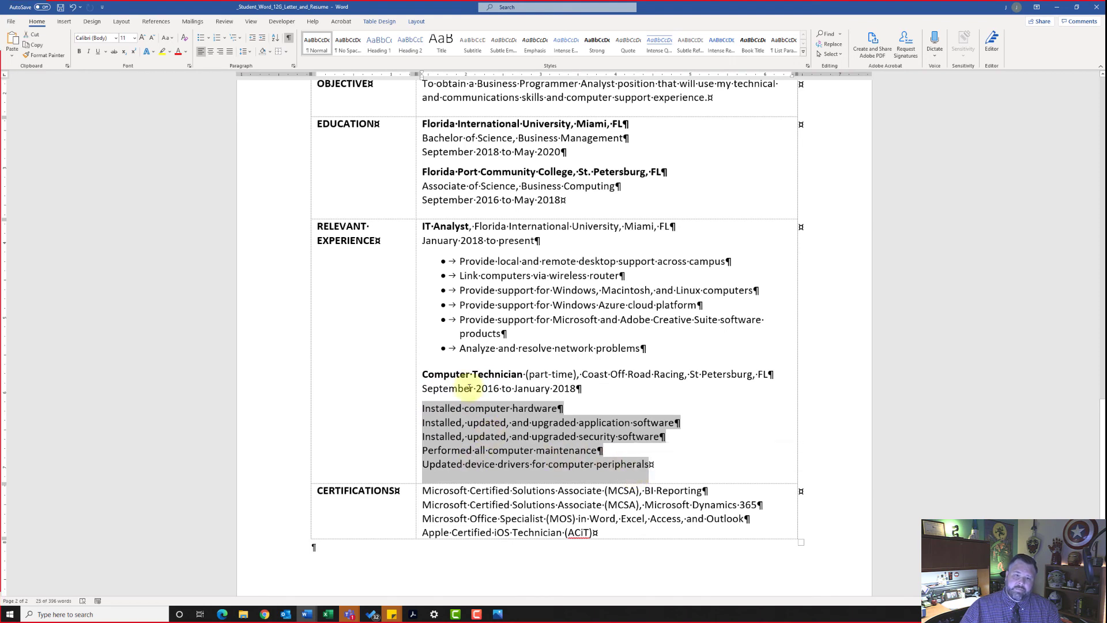
pyautogui.click(200, 38)
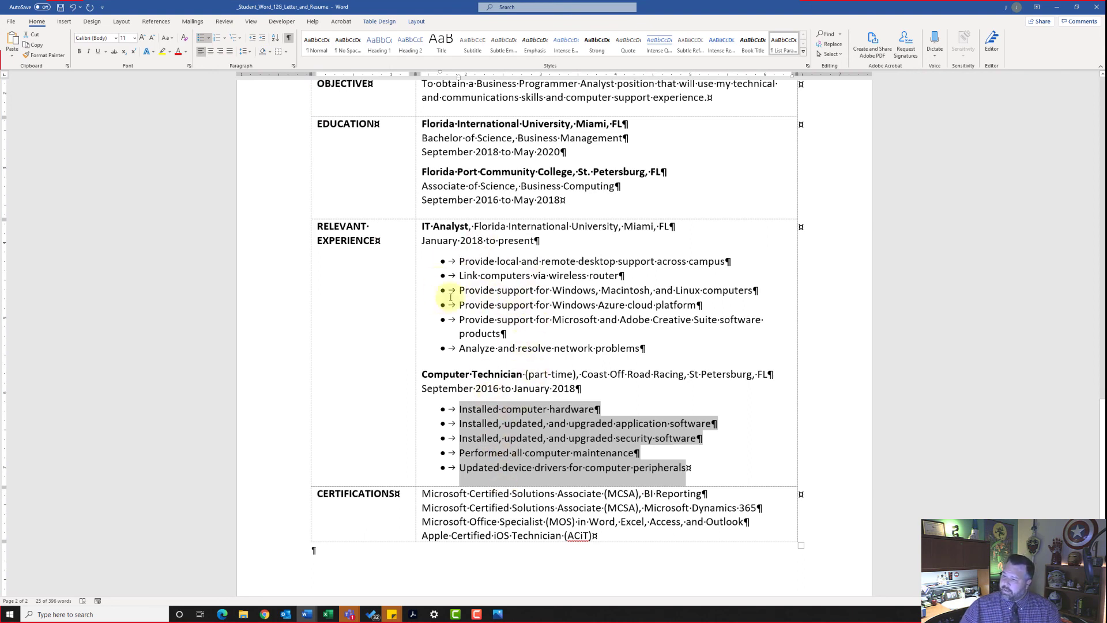
pyautogui.click(490, 320)
pyautogui.scroll(20, 527, 335)
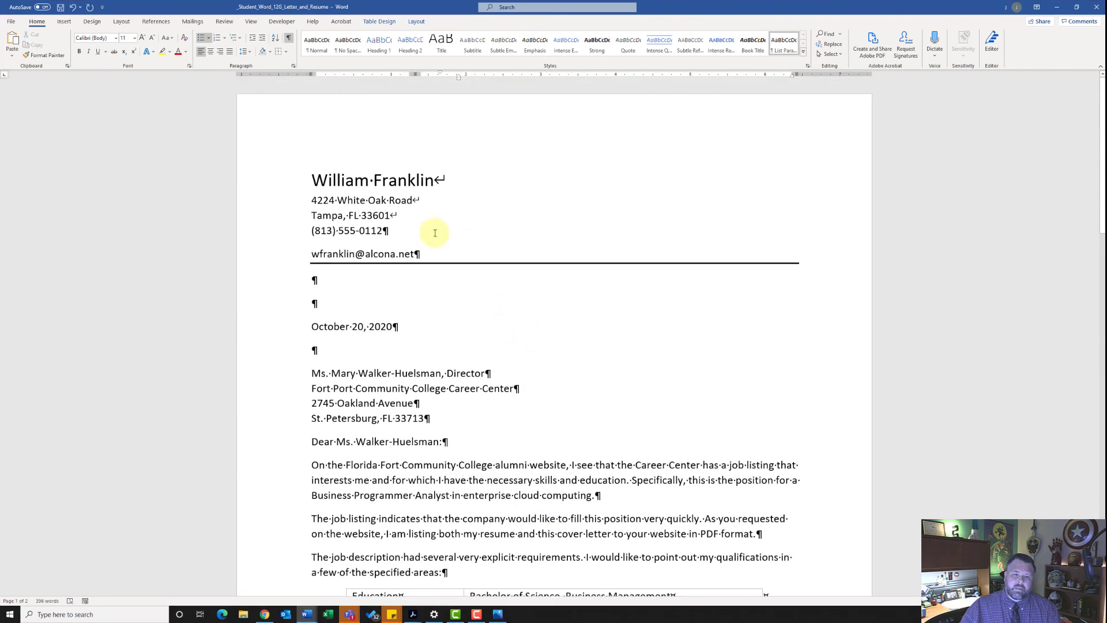
# Review the formatted letter and resume pages from beginning to end
pyautogui.scroll(-15, 414, 366)
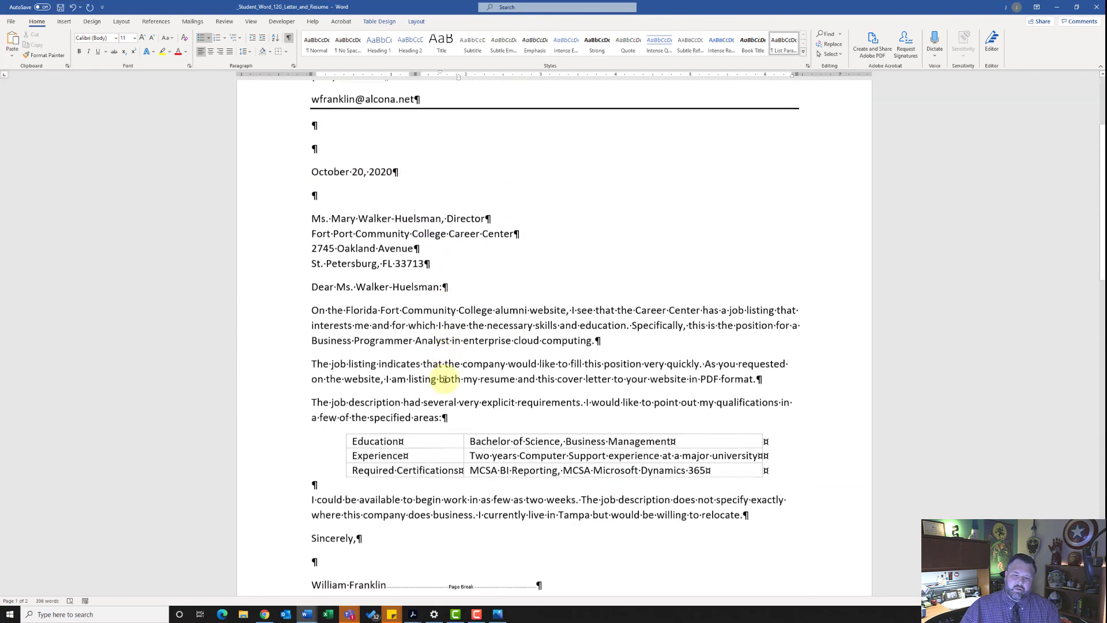
pyautogui.scroll(-15, 450, 379)
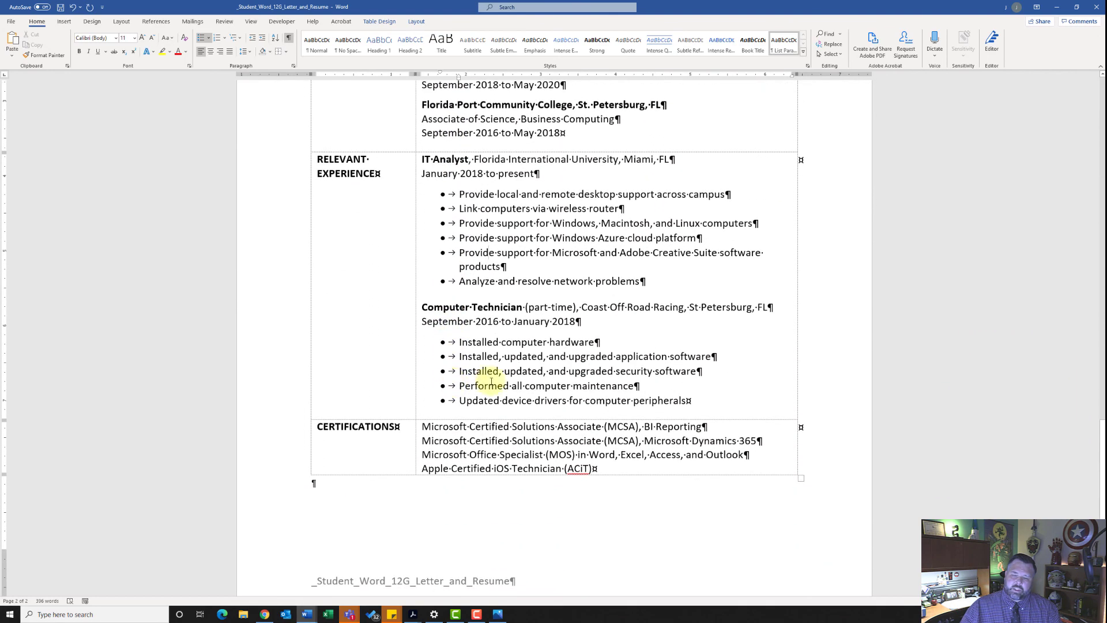
pyautogui.scroll(5, 496, 372)
pyautogui.scroll(15, 517, 370)
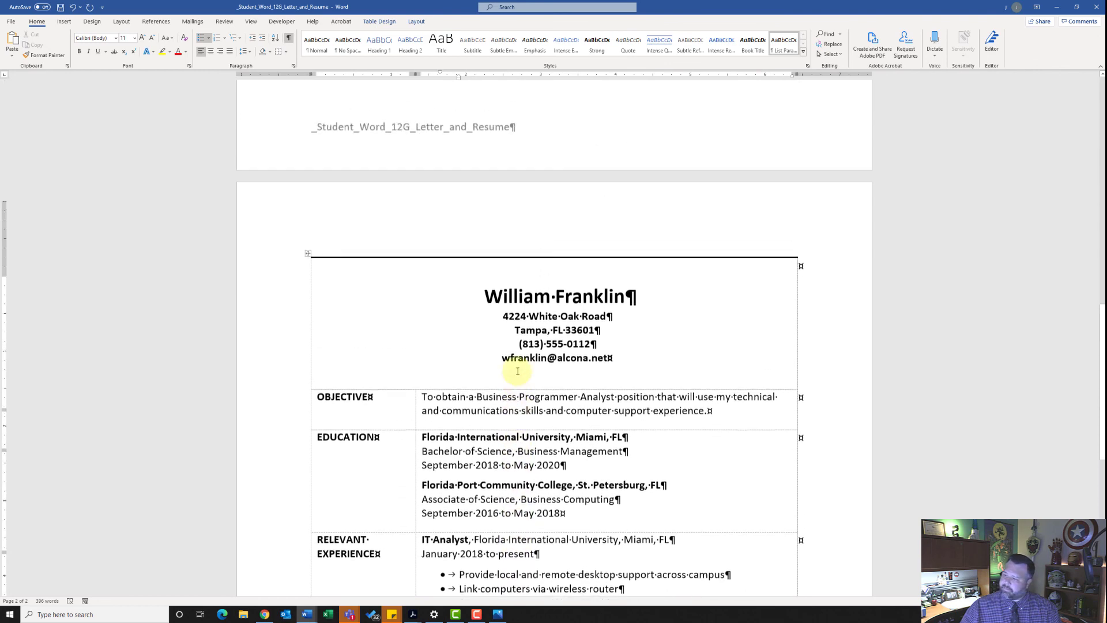
pyautogui.scroll(5, 517, 371)
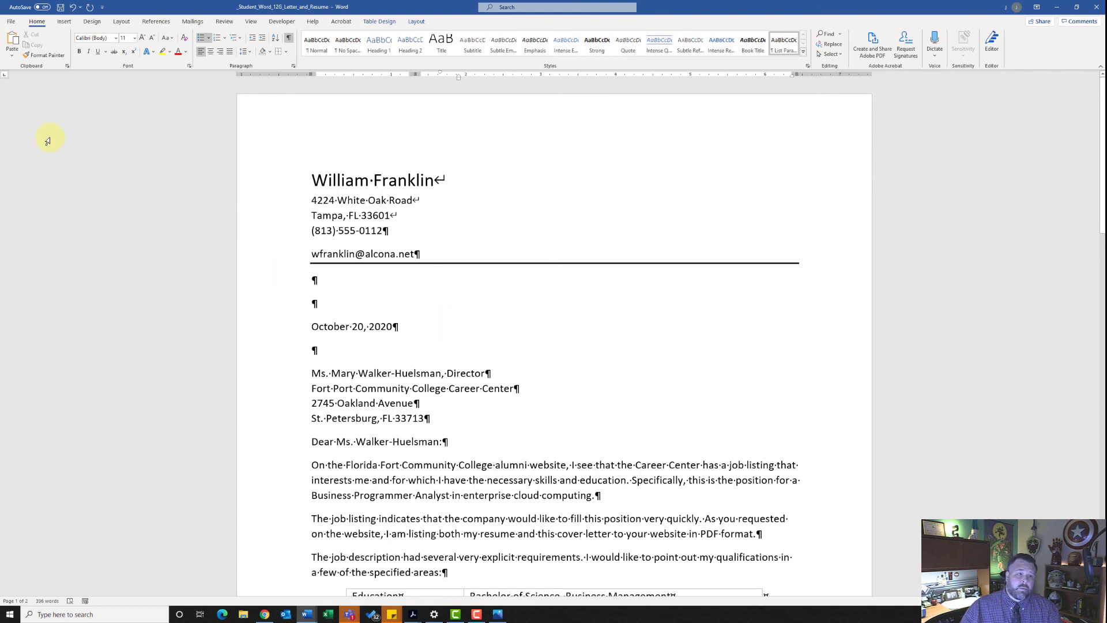
# Set the document's tags to "cover letter, resume" and its subject to "cgs" in the full list of properties
pyautogui.click(12, 22)
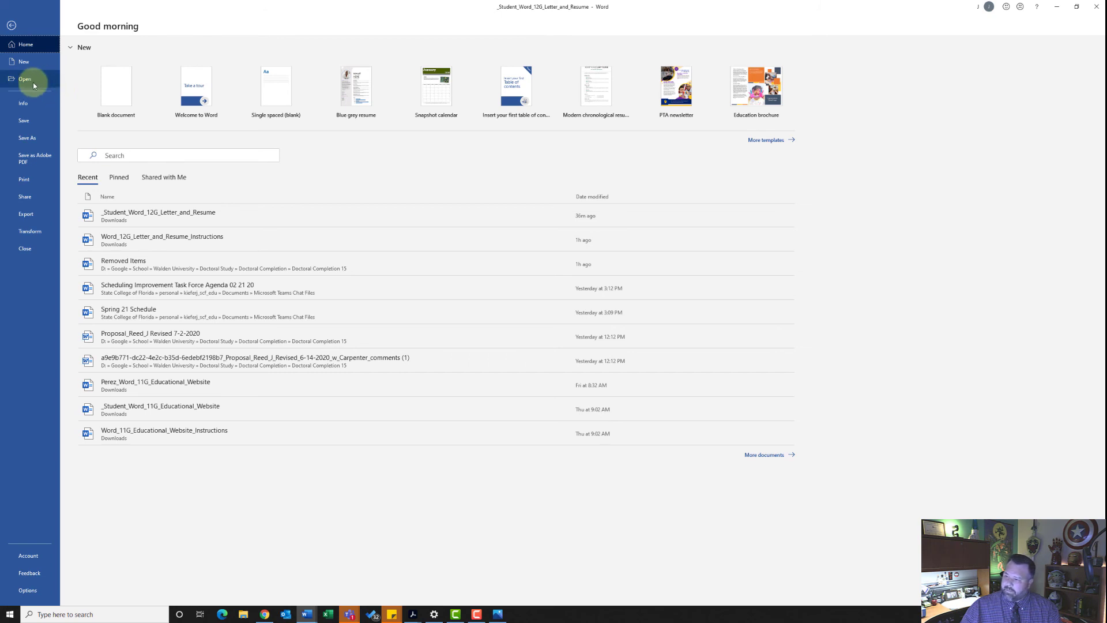
pyautogui.click(32, 107)
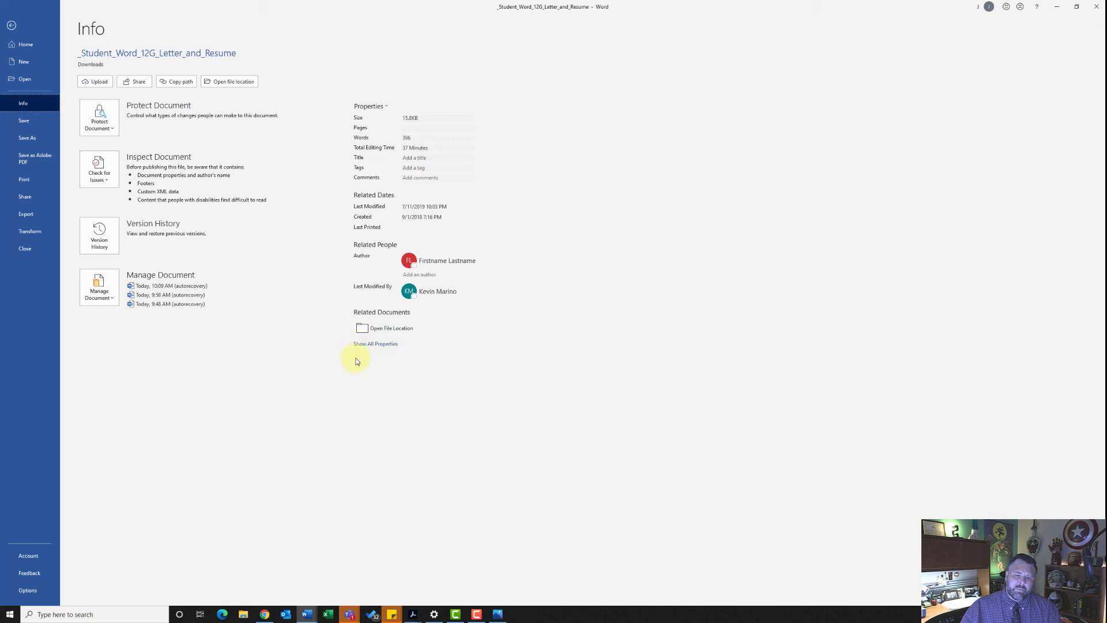
pyautogui.click(370, 344)
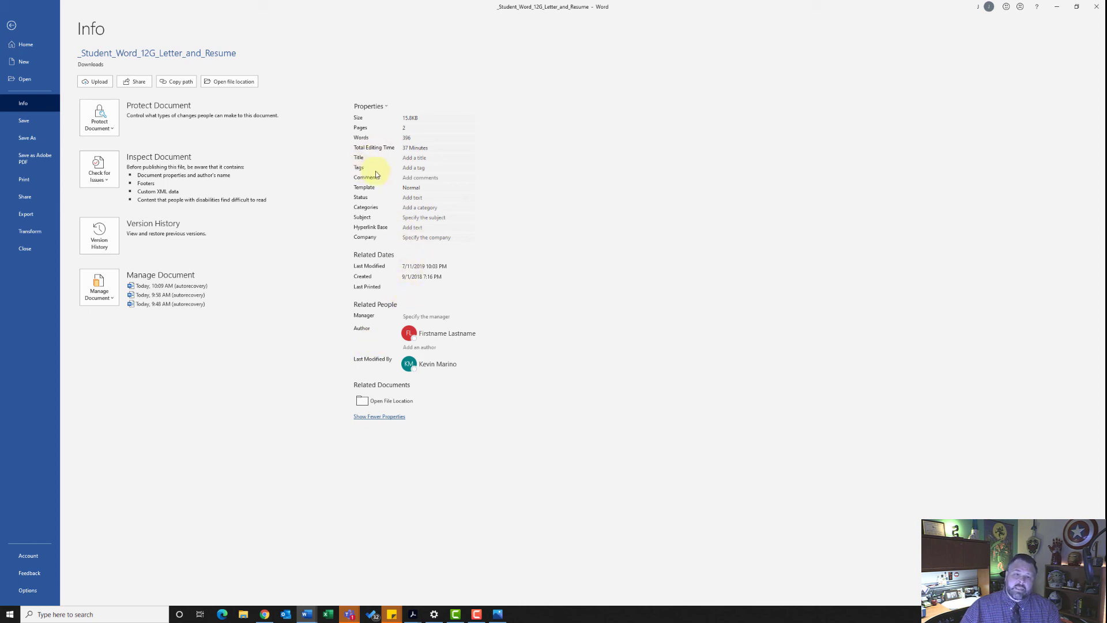
pyautogui.click(410, 168)
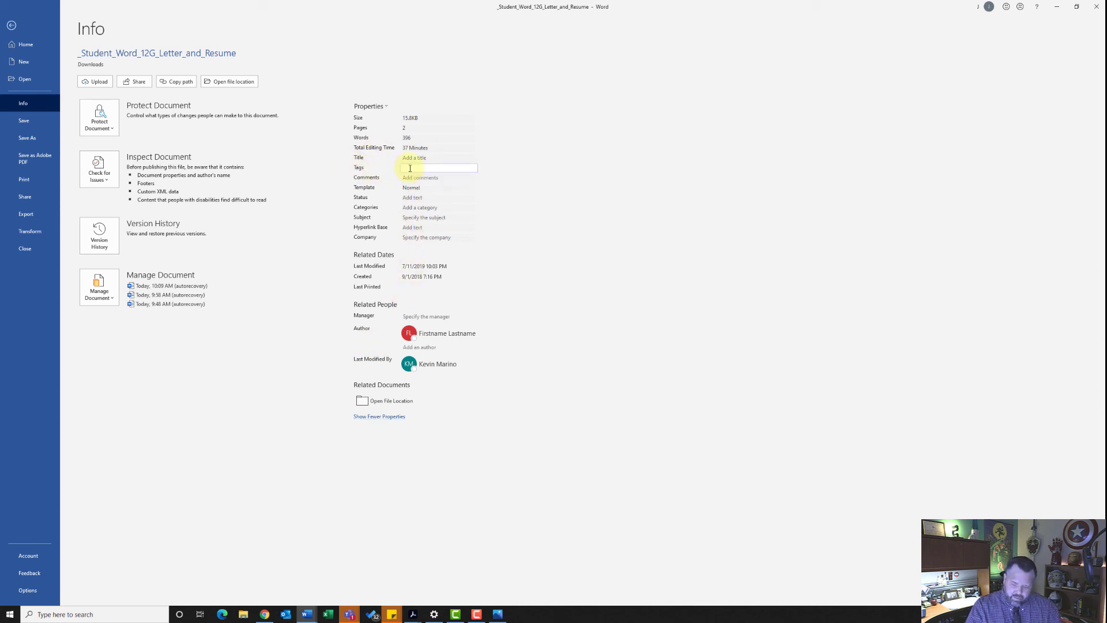
pyautogui.write('cover letter, resume')
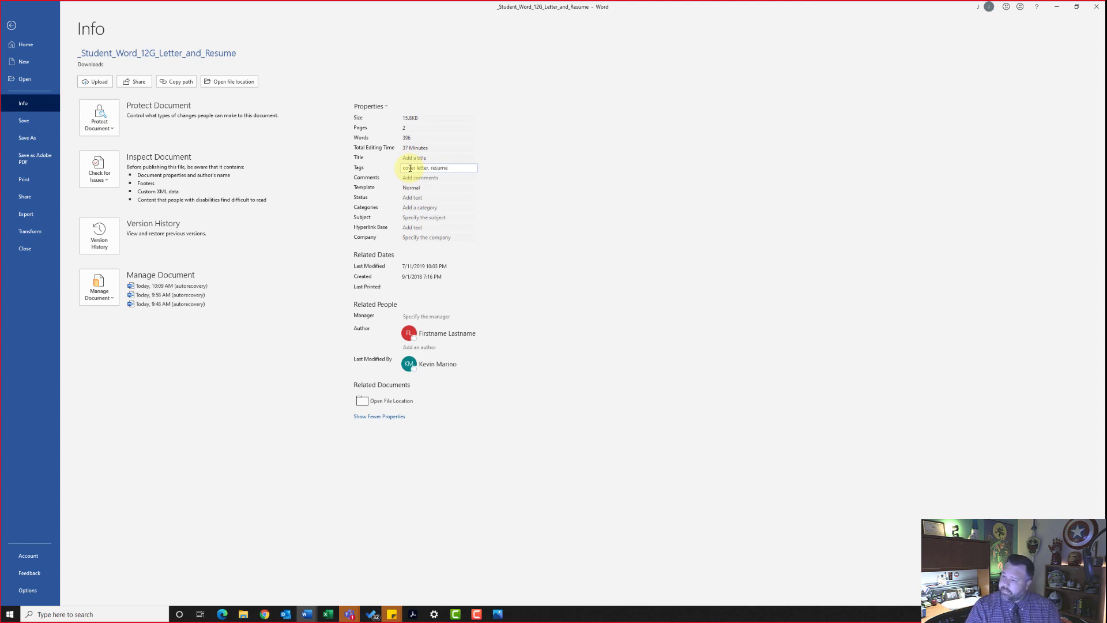
pyautogui.click(412, 219)
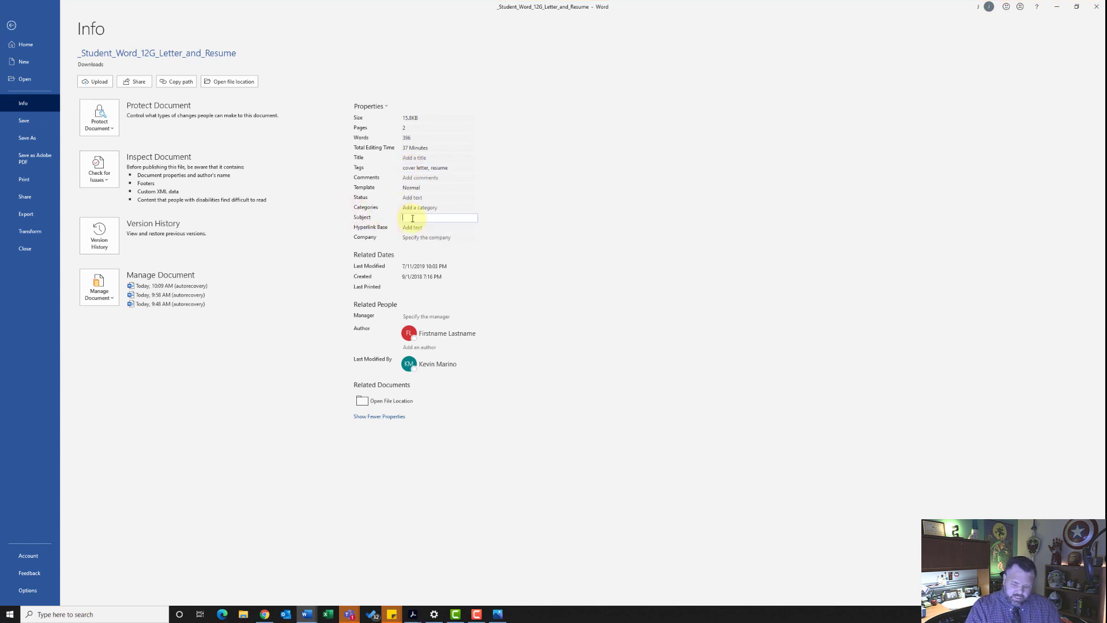
pyautogui.write('cgs')
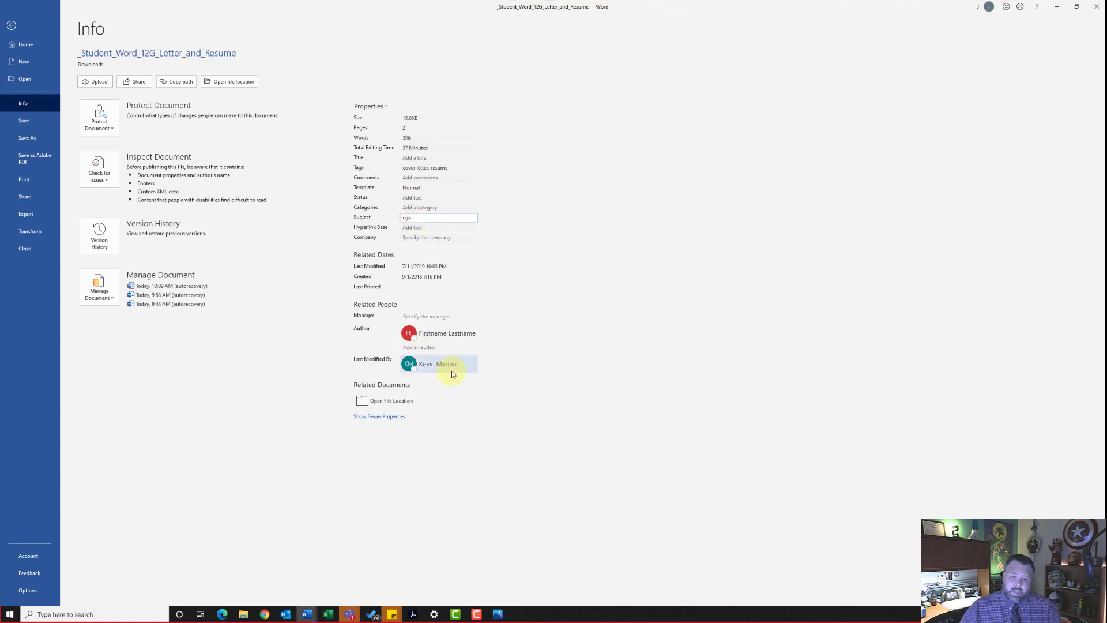
# Replace the Firstname Lastname author in the document properties with the student's own full name and save the document
pyautogui.click(431, 336)
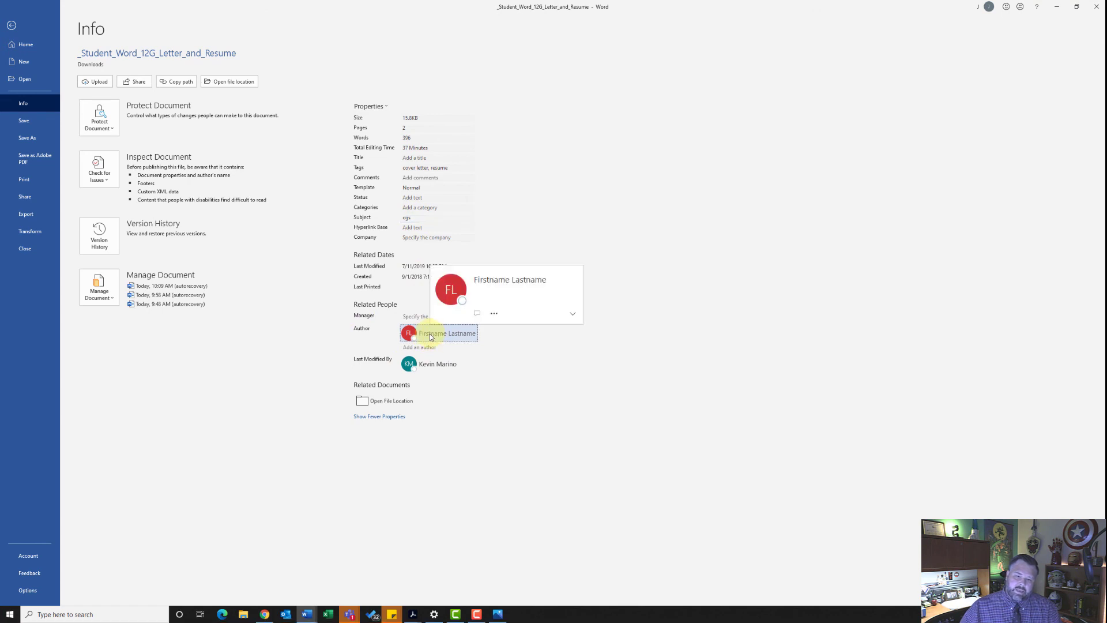
pyautogui.rightClick(429, 336)
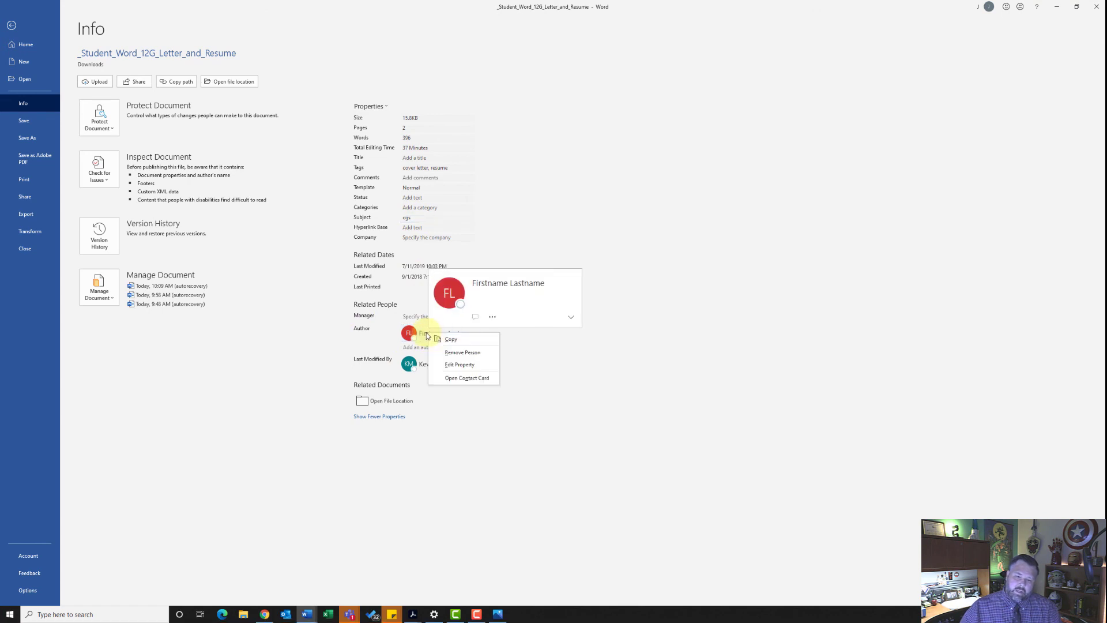
pyautogui.click(449, 352)
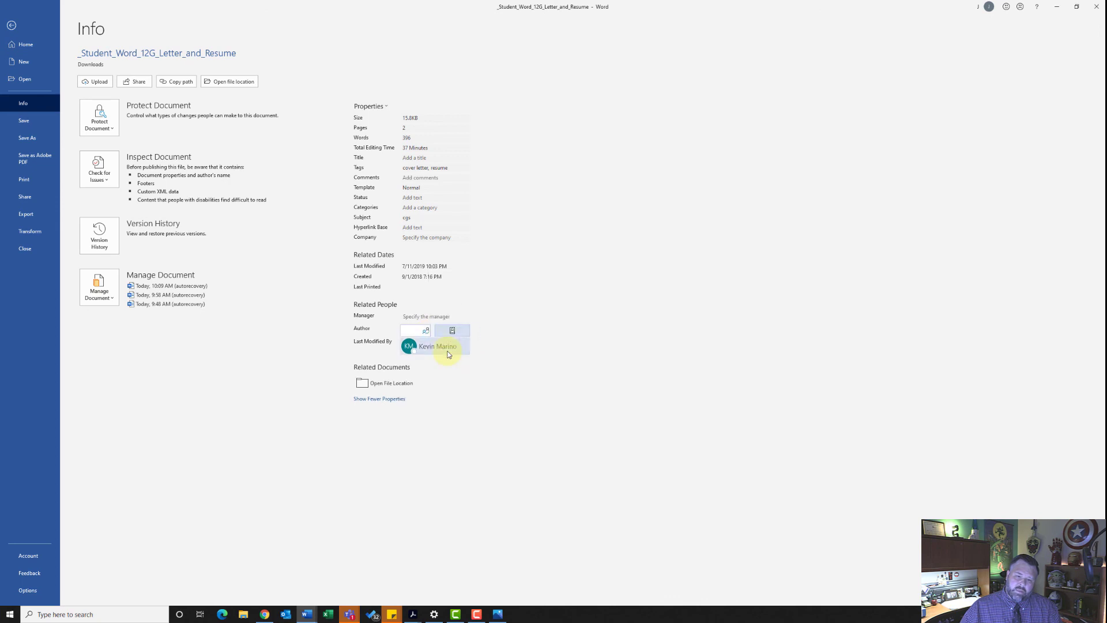
pyautogui.click(411, 331)
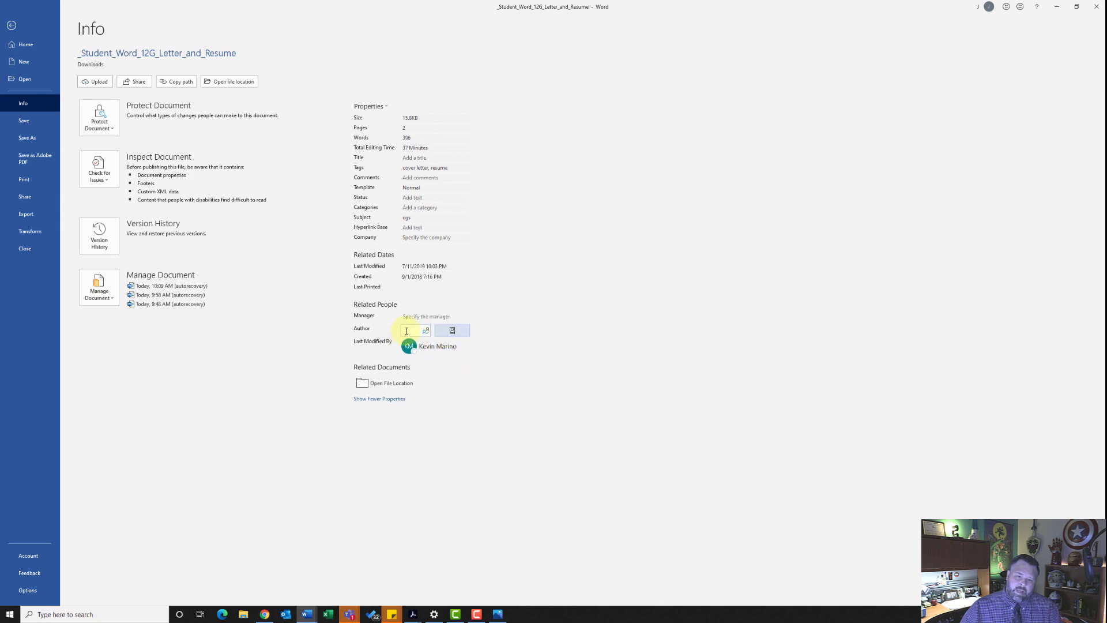
pyautogui.write('Jason Reed')
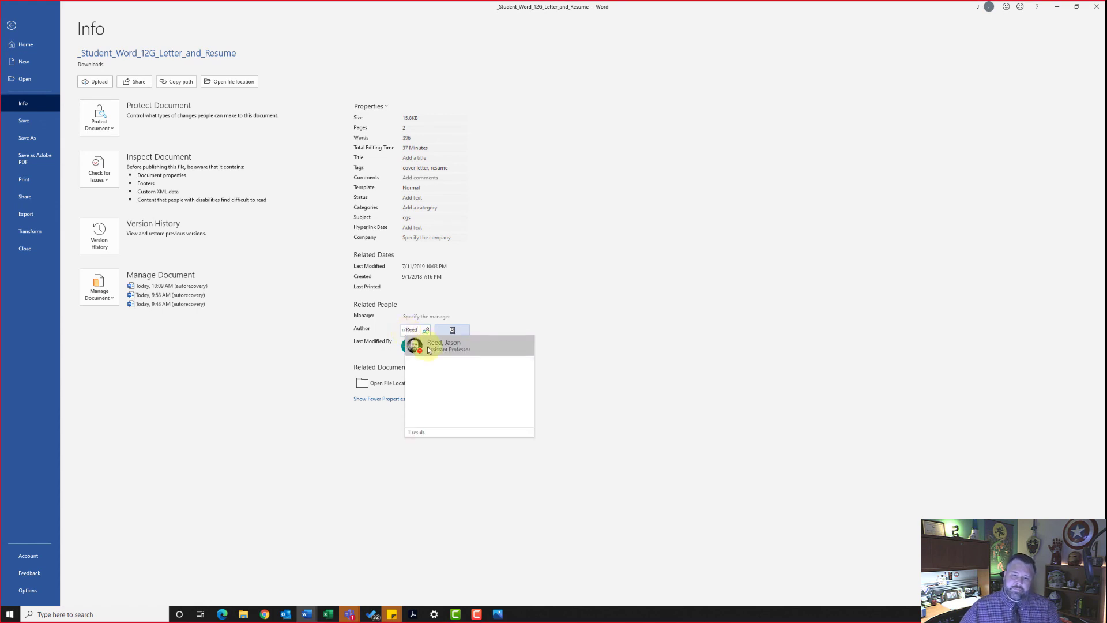
pyautogui.click(431, 347)
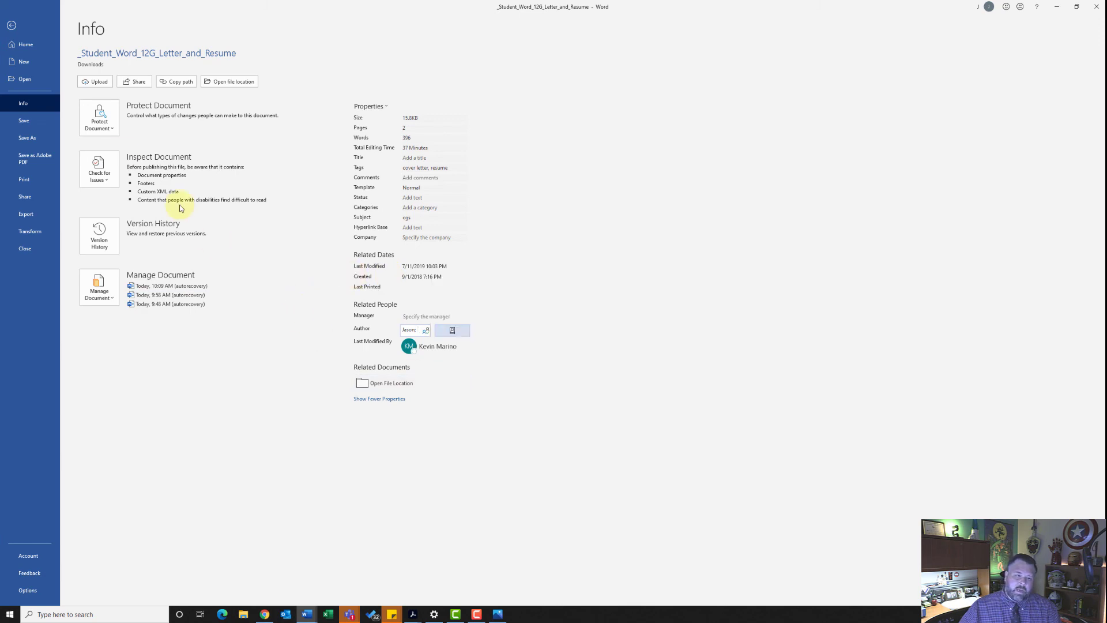
pyautogui.click(23, 121)
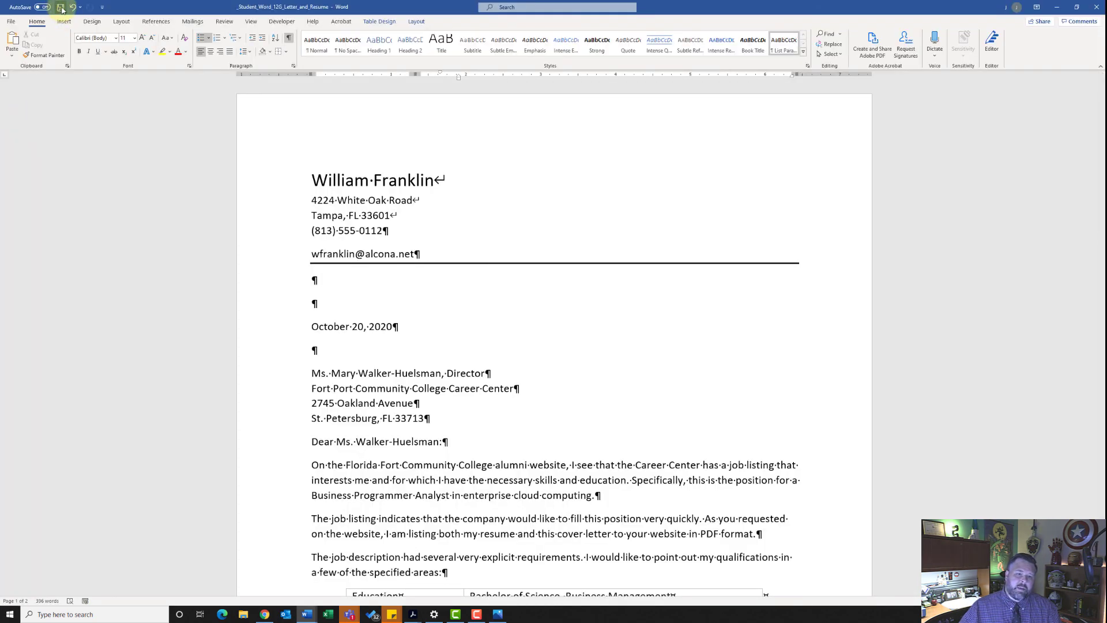
# Switch to the browser's assignment page, upload _Student_Word_12G_Letter_and_Resume from Downloads, and submit it for grading
pyautogui.click(1058, 8)
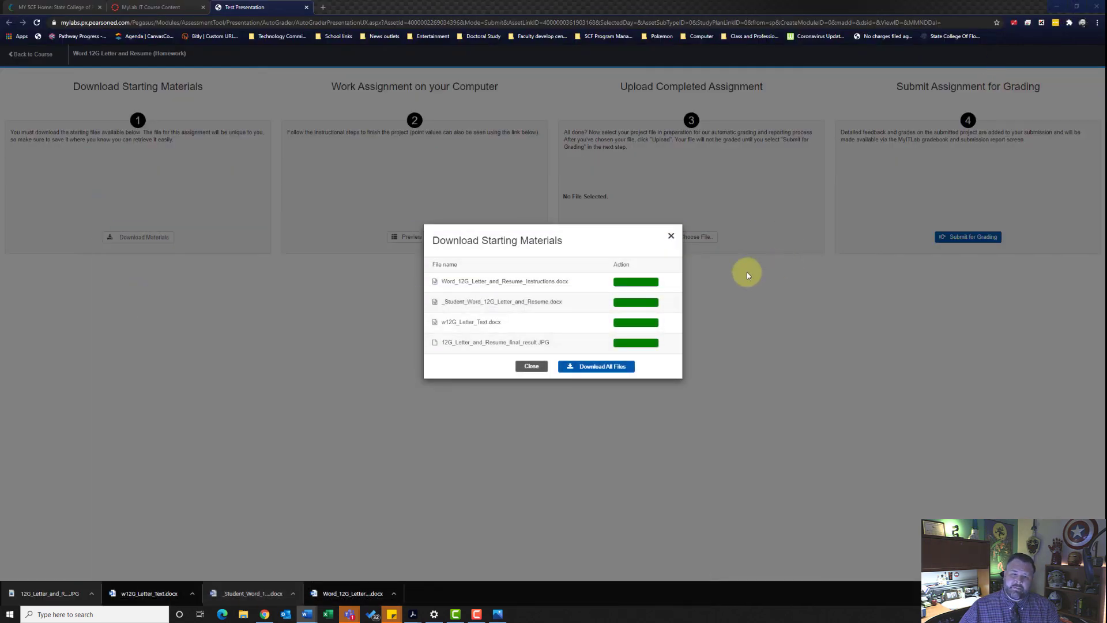
pyautogui.click(671, 237)
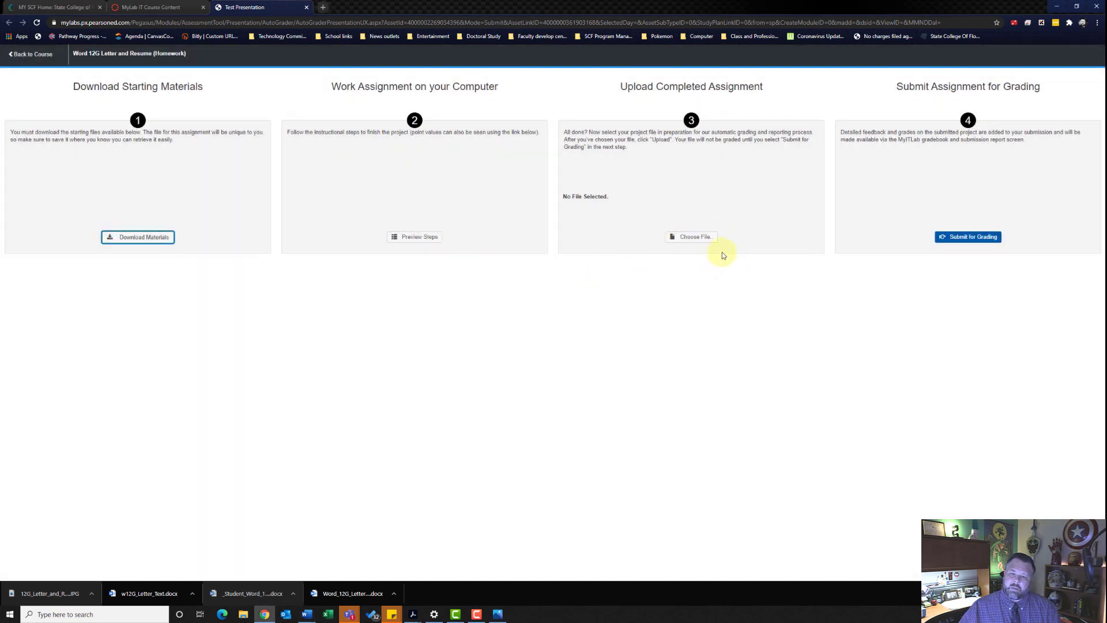
pyautogui.click(707, 238)
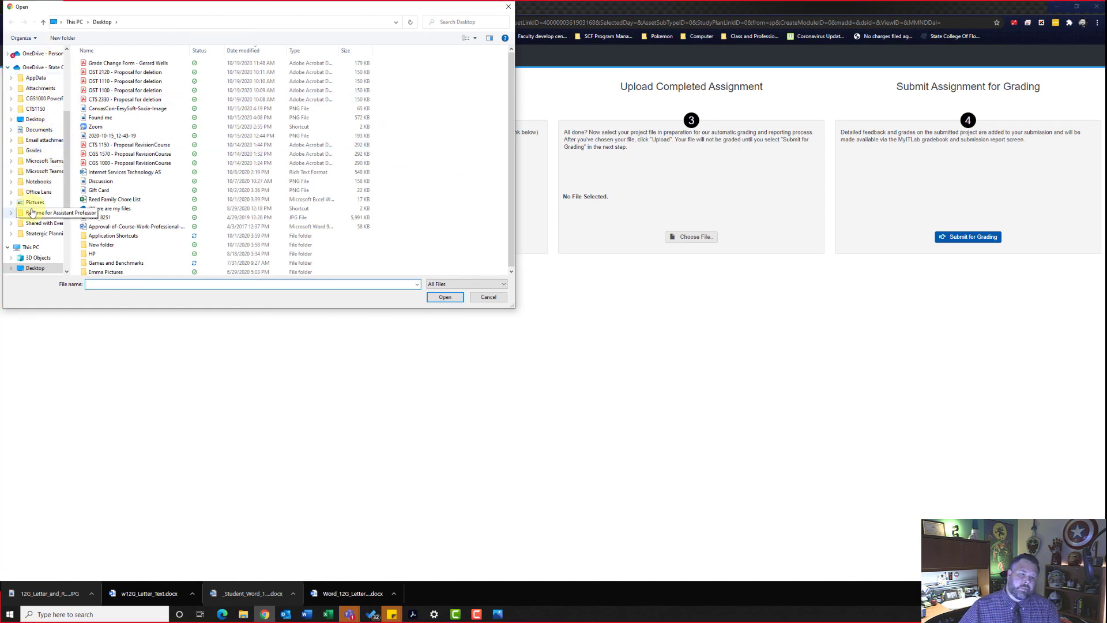
pyautogui.scroll(-2, 69, 178)
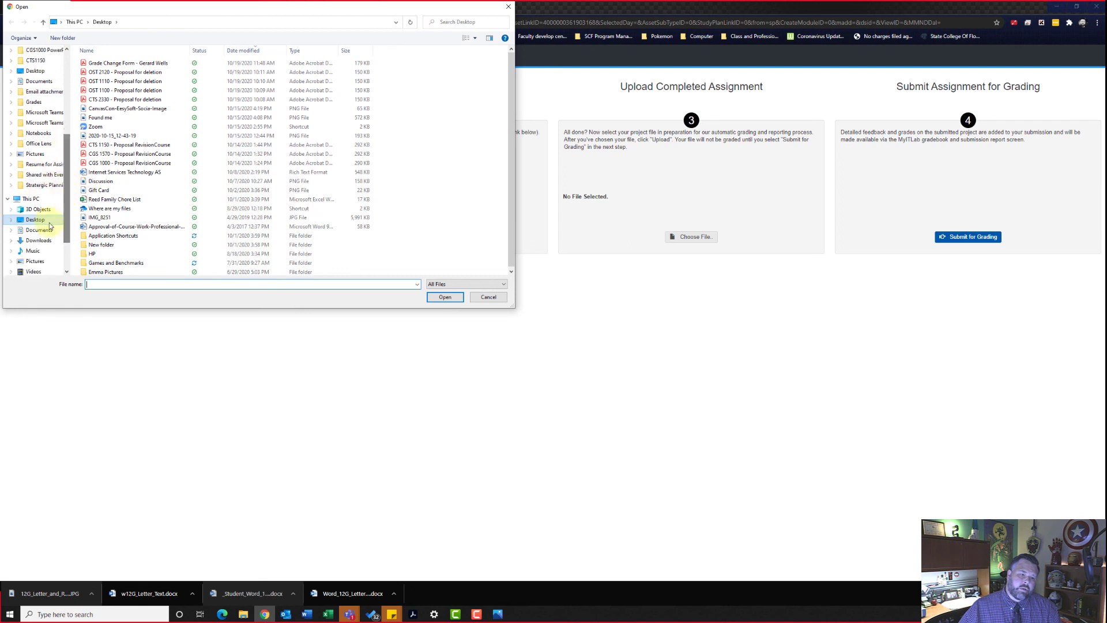
pyautogui.click(38, 240)
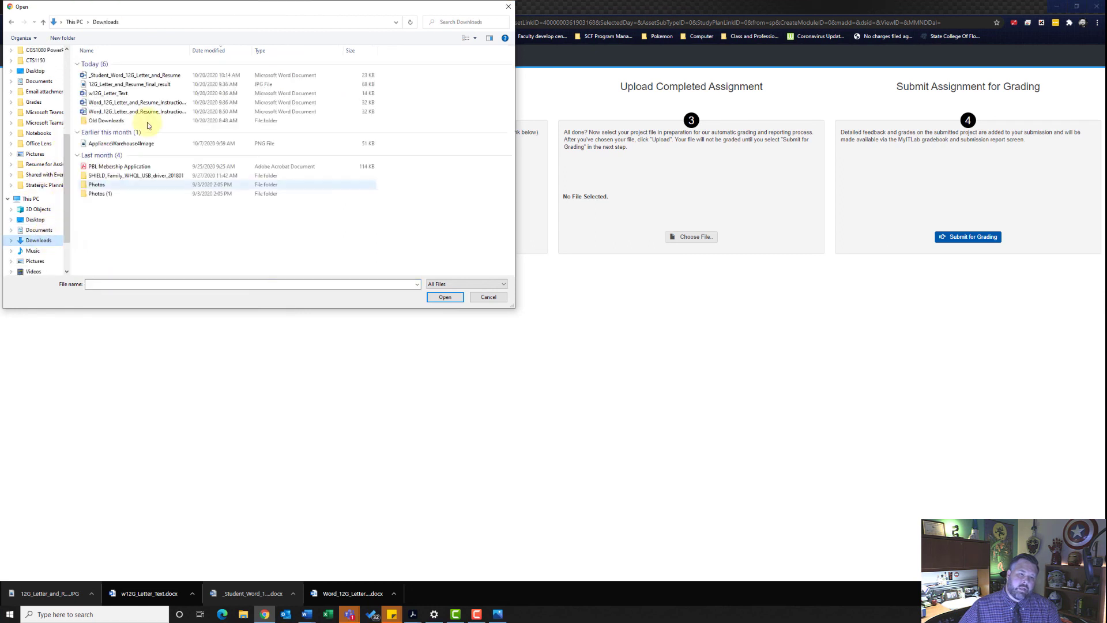
pyautogui.click(121, 75)
pyautogui.click(441, 298)
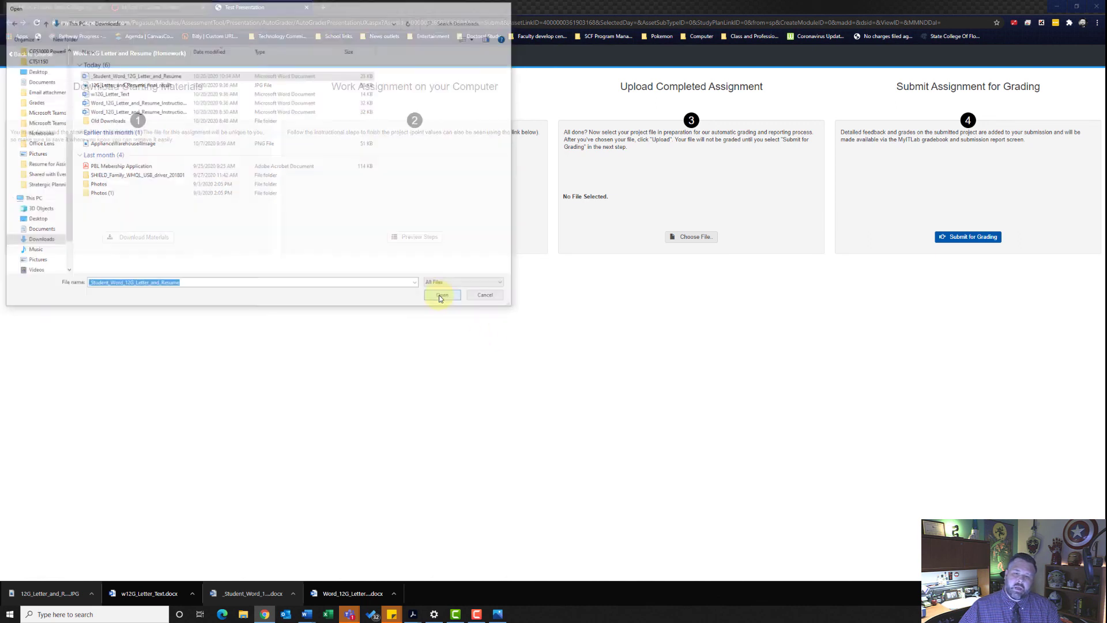
pyautogui.click(642, 240)
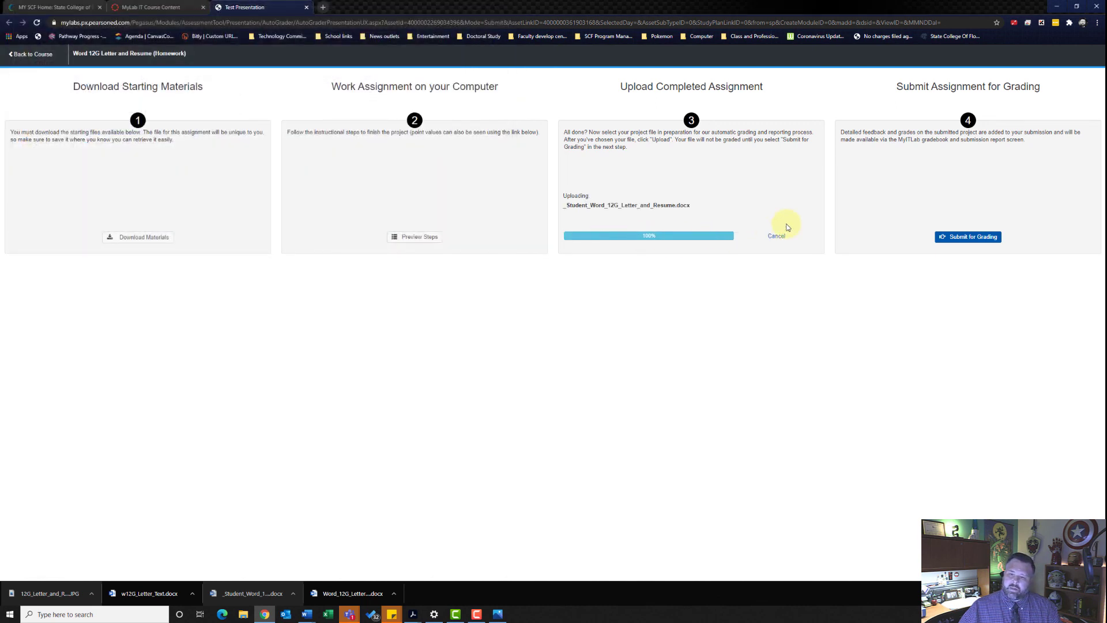
pyautogui.click(959, 238)
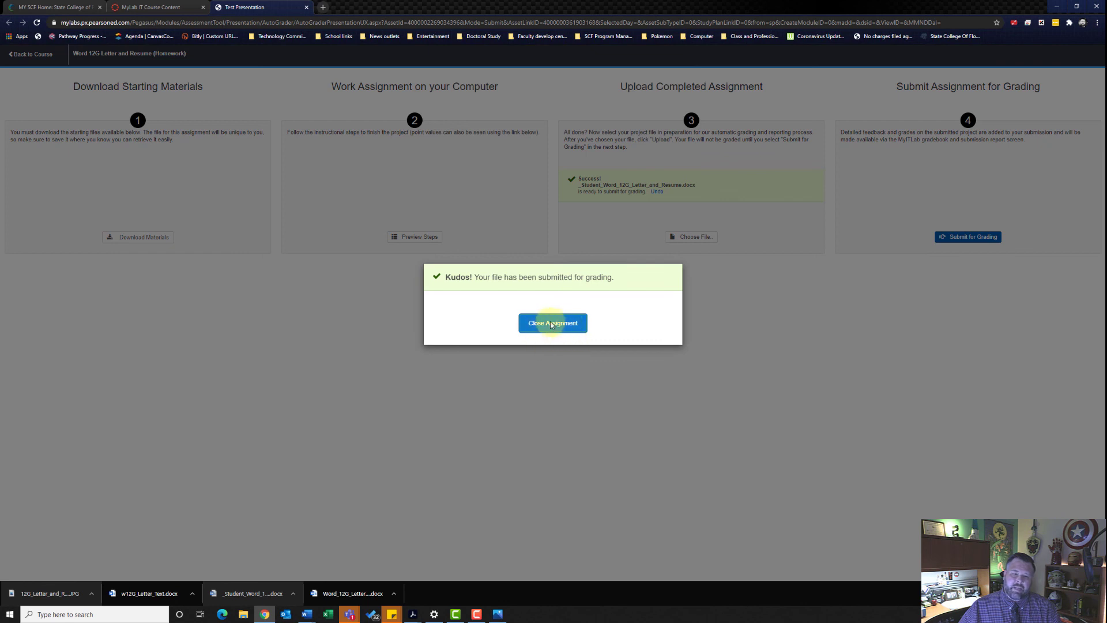
pyautogui.click(306, 7)
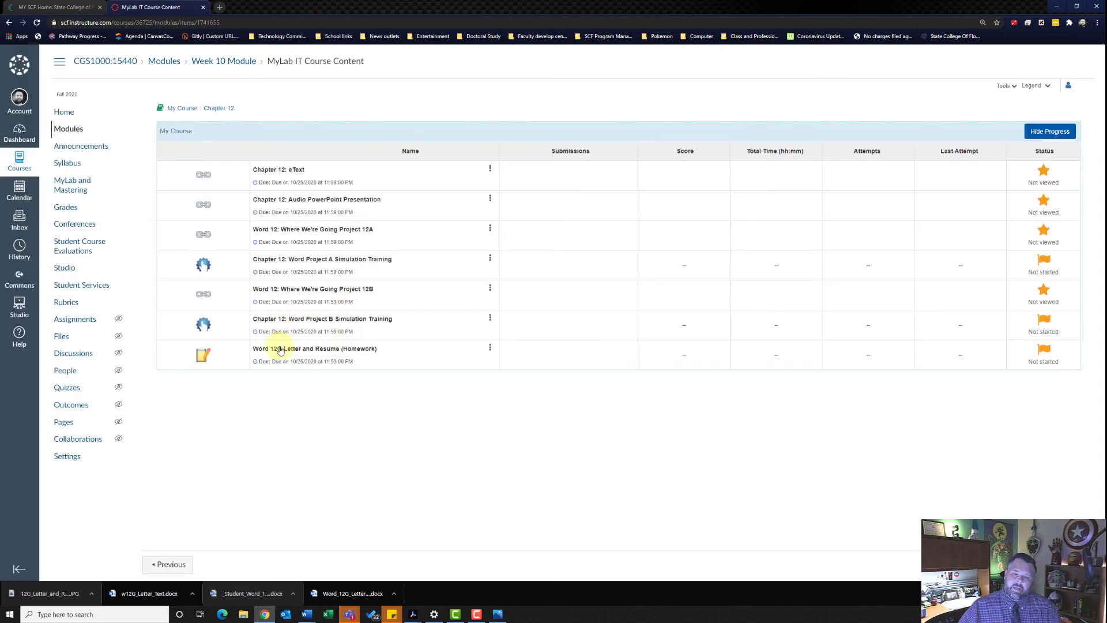
# Examine the score card of the Word 12G Letter and Resume homework submission, including the error details for instruction 2
pyautogui.click(490, 348)
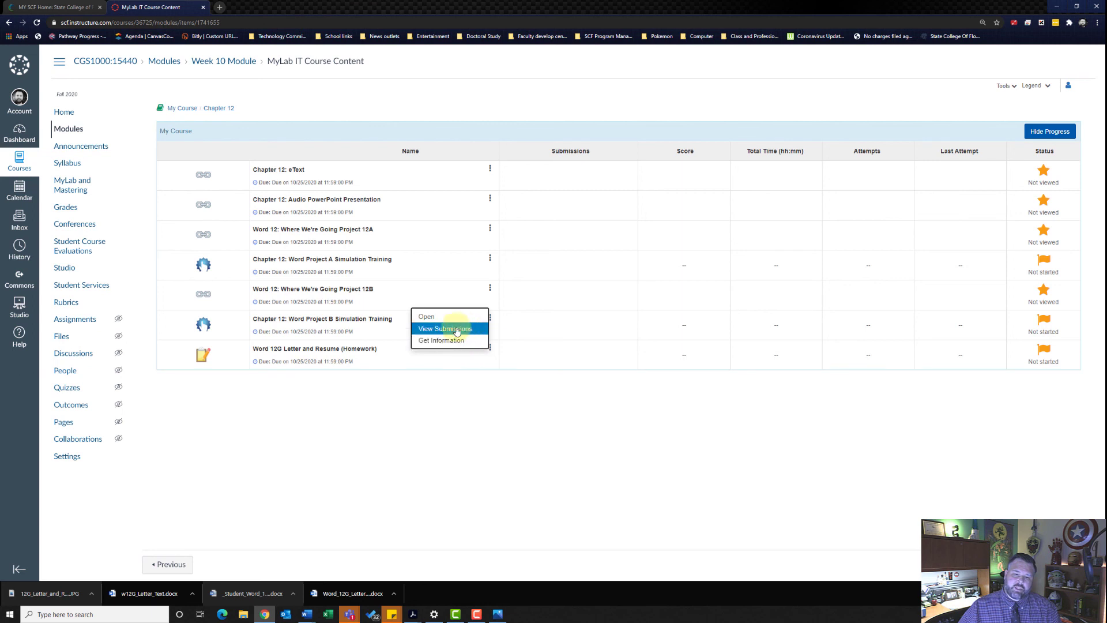
pyautogui.click(460, 330)
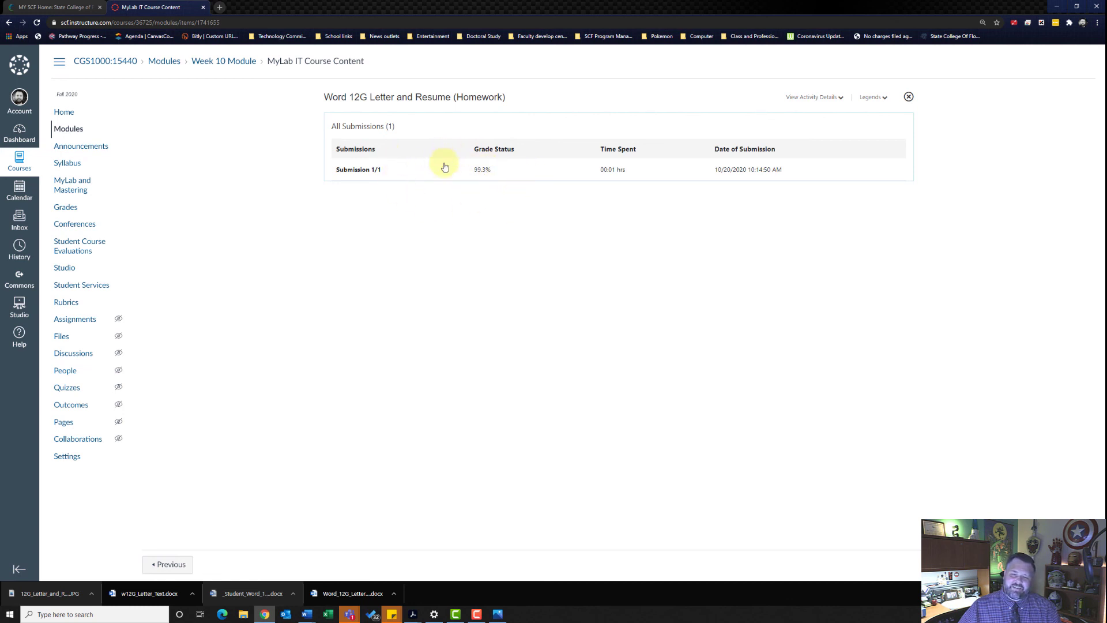
pyautogui.click(372, 172)
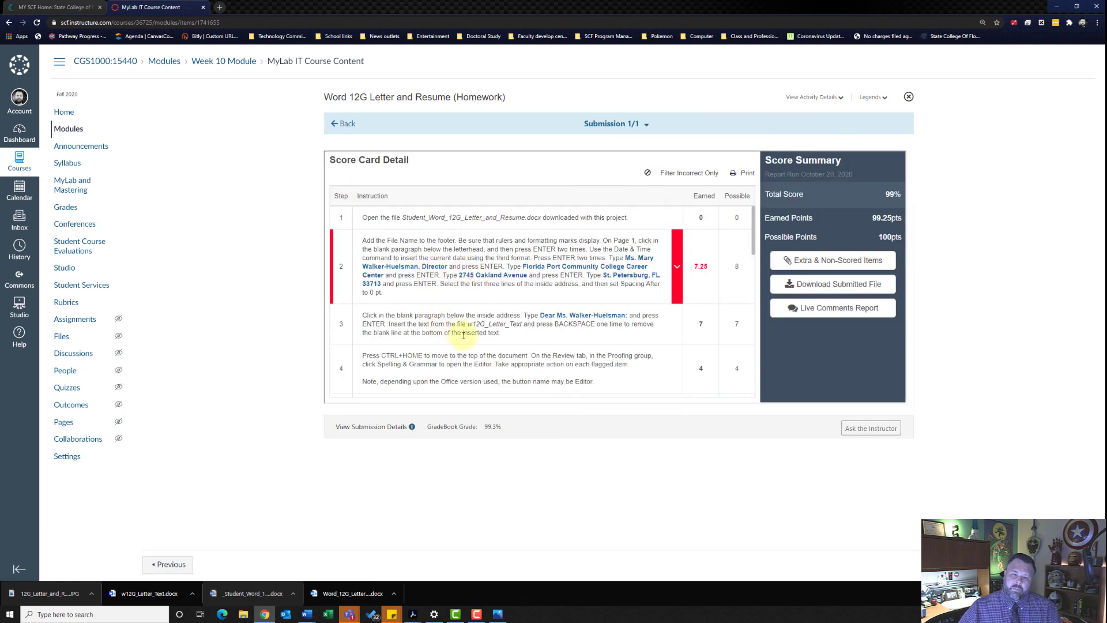
pyautogui.scroll(-3, 598, 316)
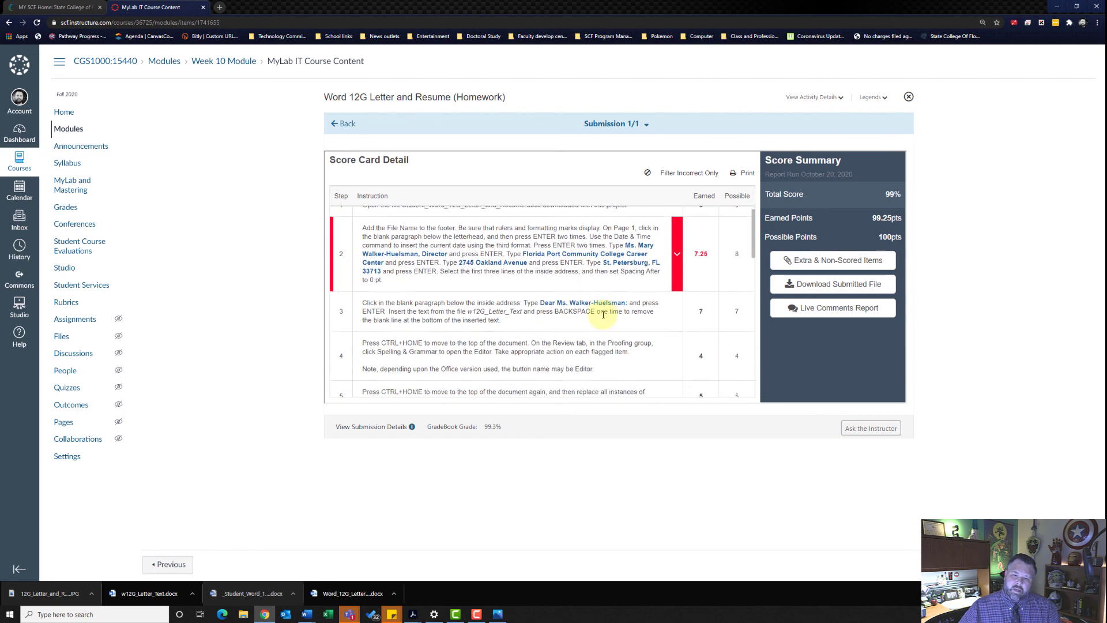
pyautogui.scroll(3, 600, 313)
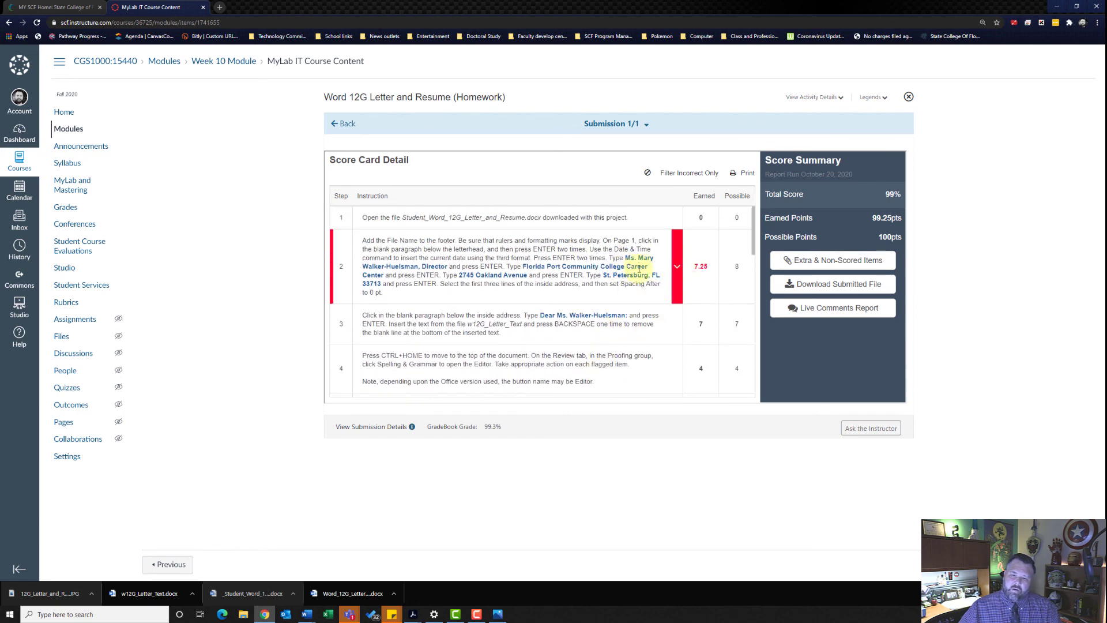
pyautogui.click(678, 268)
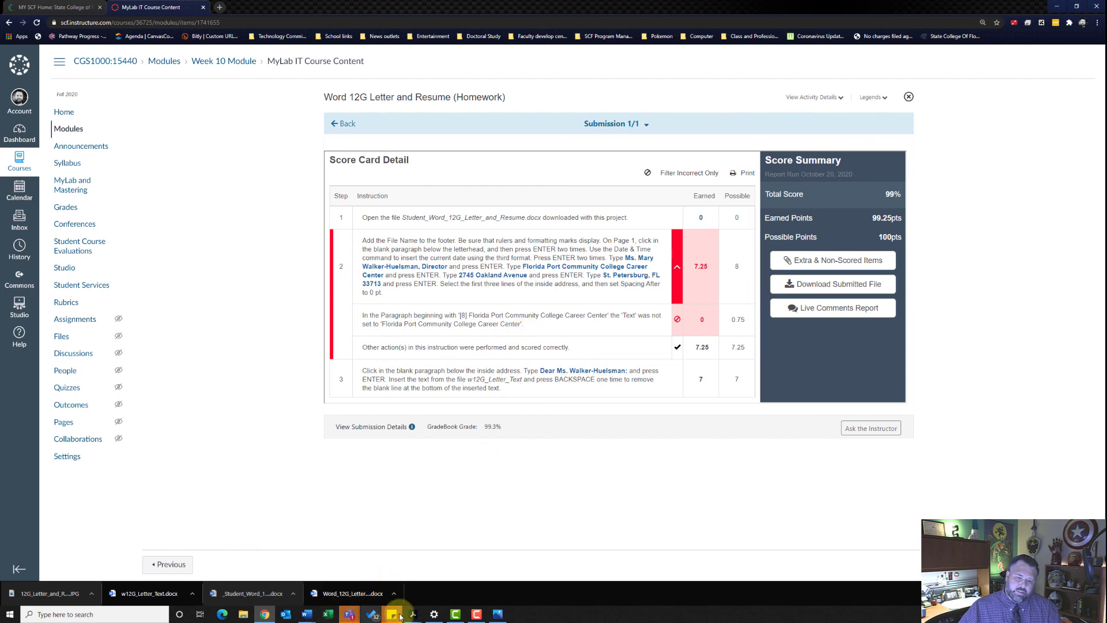
# Switch to the _Student_Word_12G_Letter_and_Resume document and correct the inside address's second line to "Florida Port Community College Career Center"
pyautogui.click(308, 616)
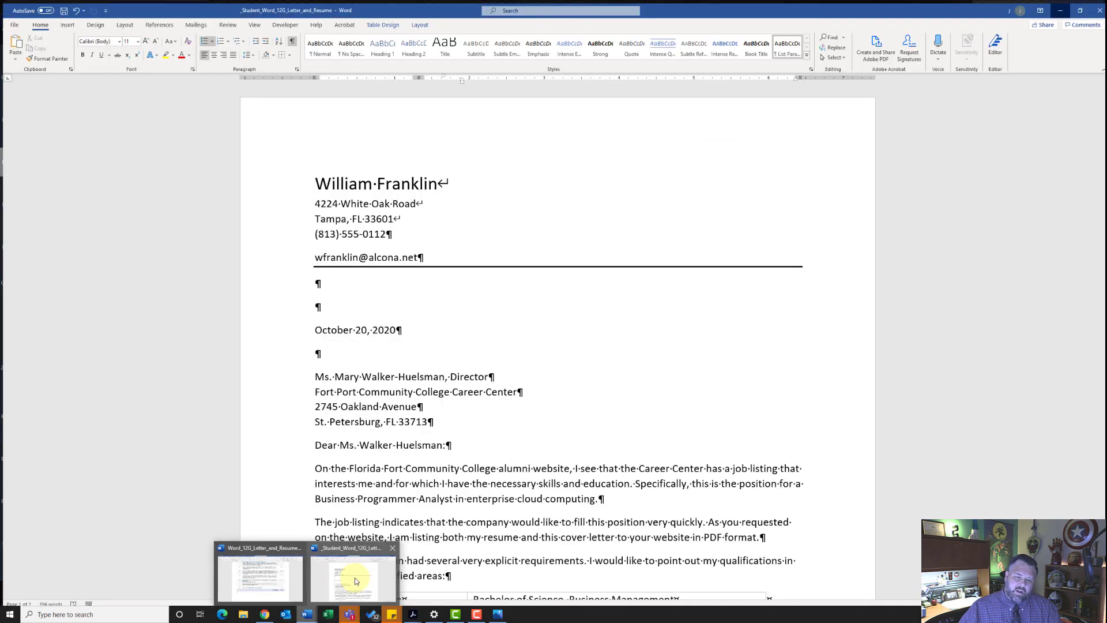
pyautogui.click(354, 576)
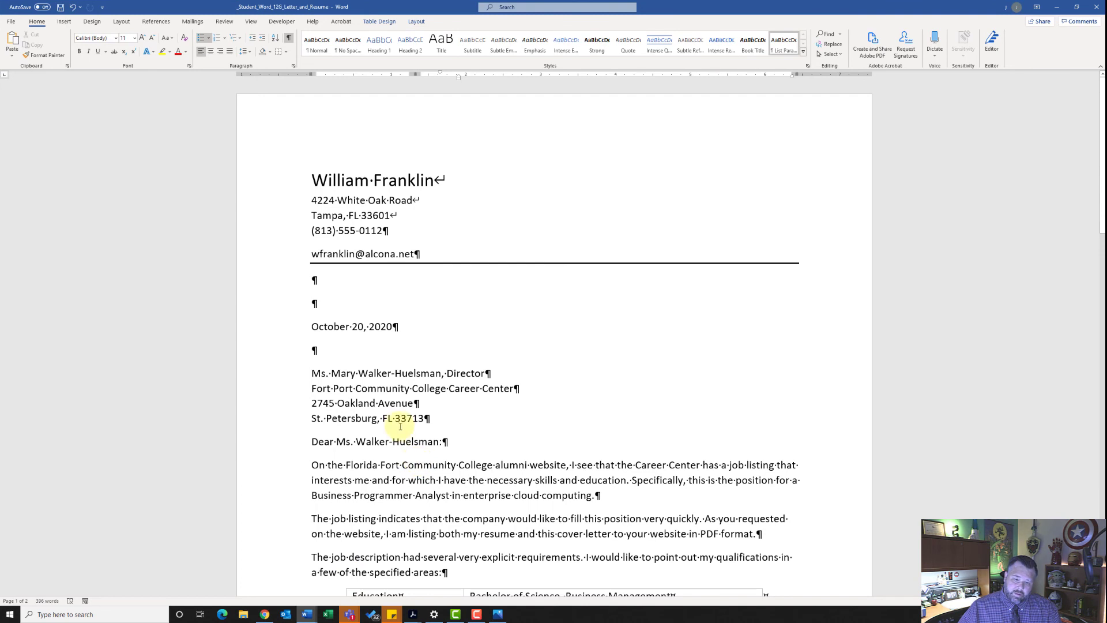
pyautogui.scroll(-1, 400, 425)
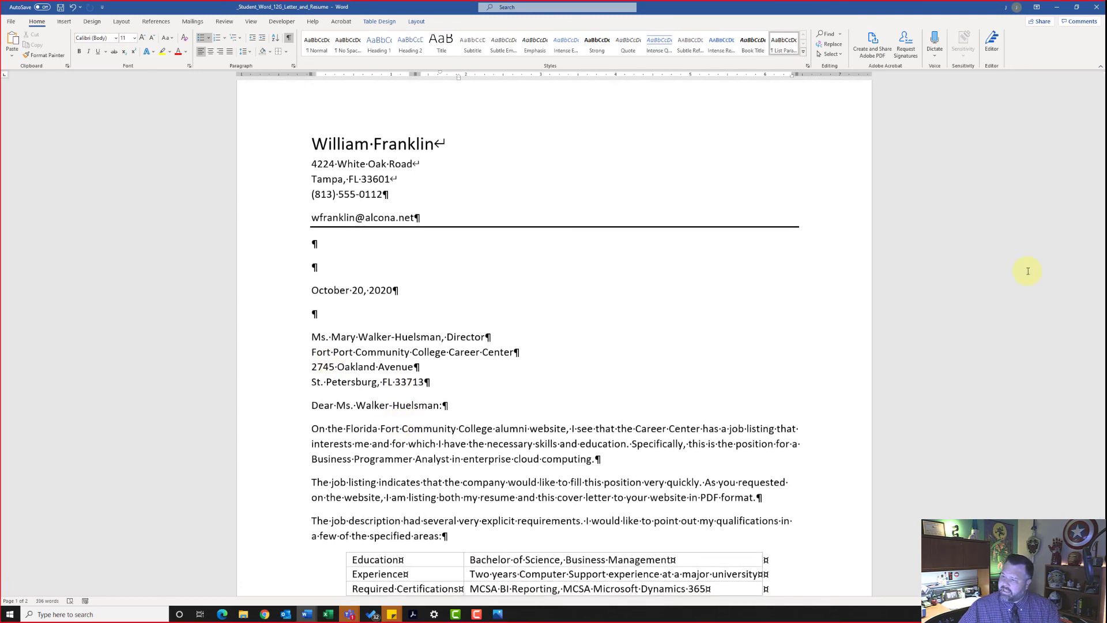
pyautogui.click(331, 352)
pyautogui.press('BackSpace')
pyautogui.press('BackSpace')
pyautogui.press('BackSpace')
pyautogui.press('BackSpace')
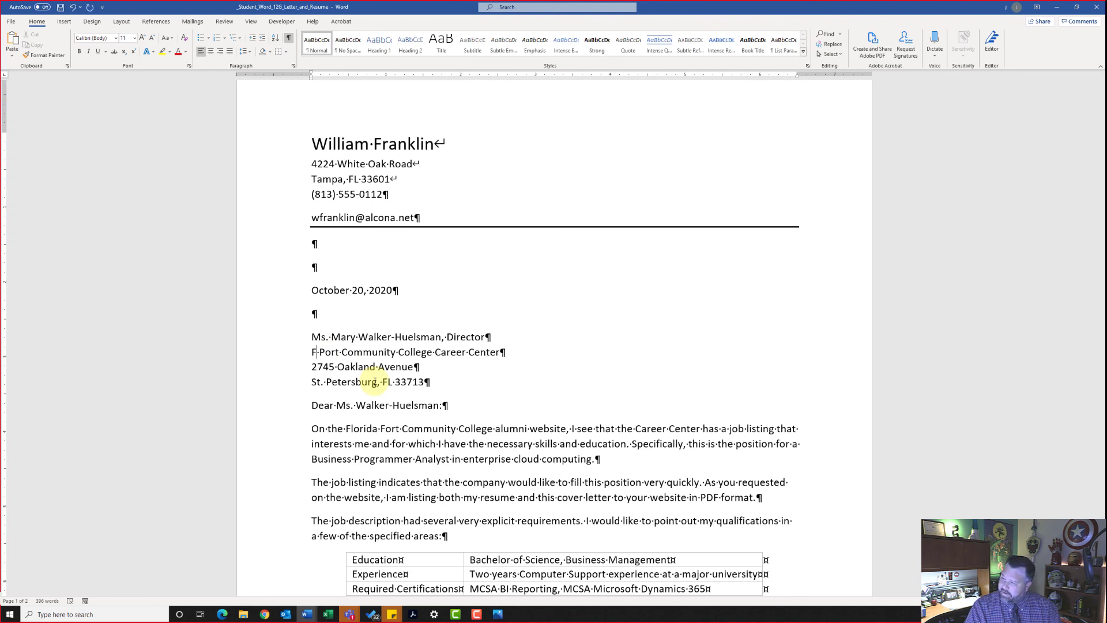
pyautogui.write('lorida')
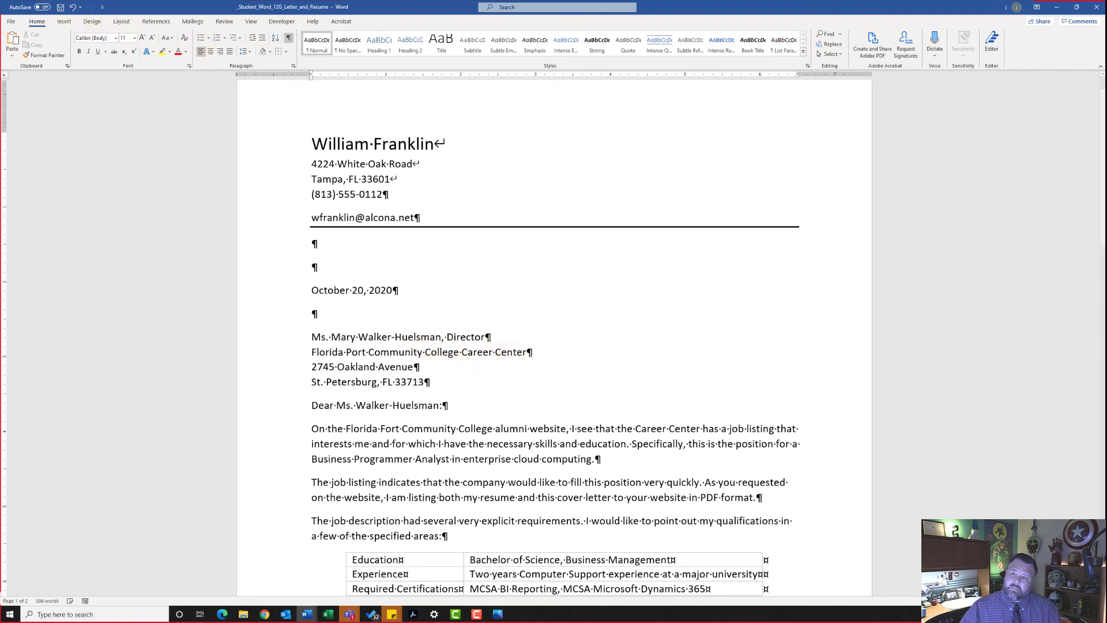
# Return to the browser, close the score card and reopen the Word 12G Letter and Resume (Homework) assignment
pyautogui.click(1057, 7)
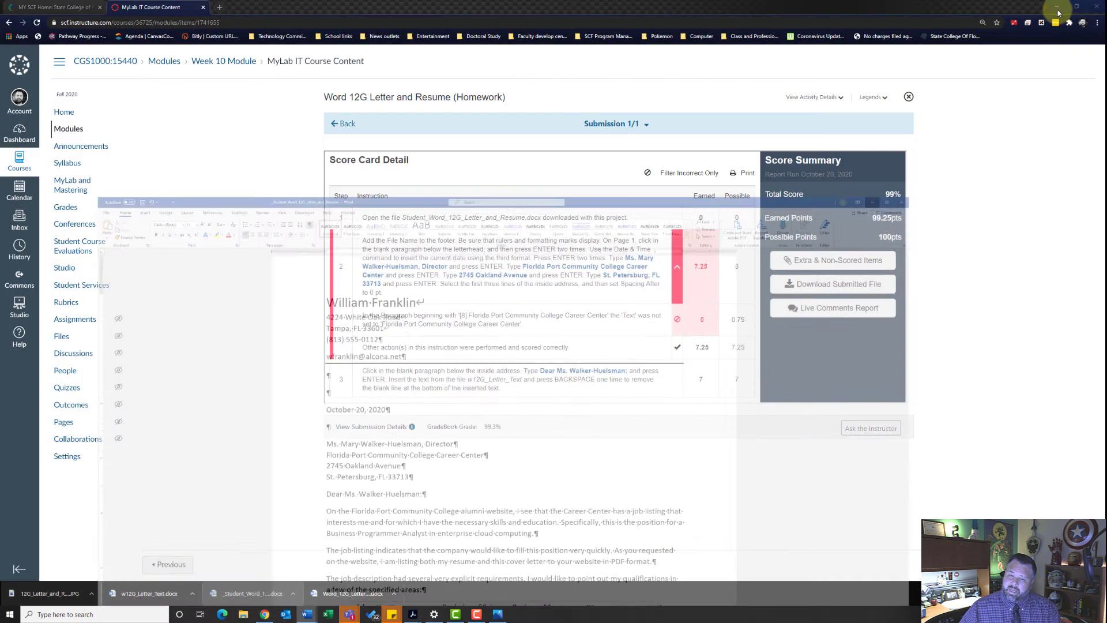
pyautogui.click(909, 98)
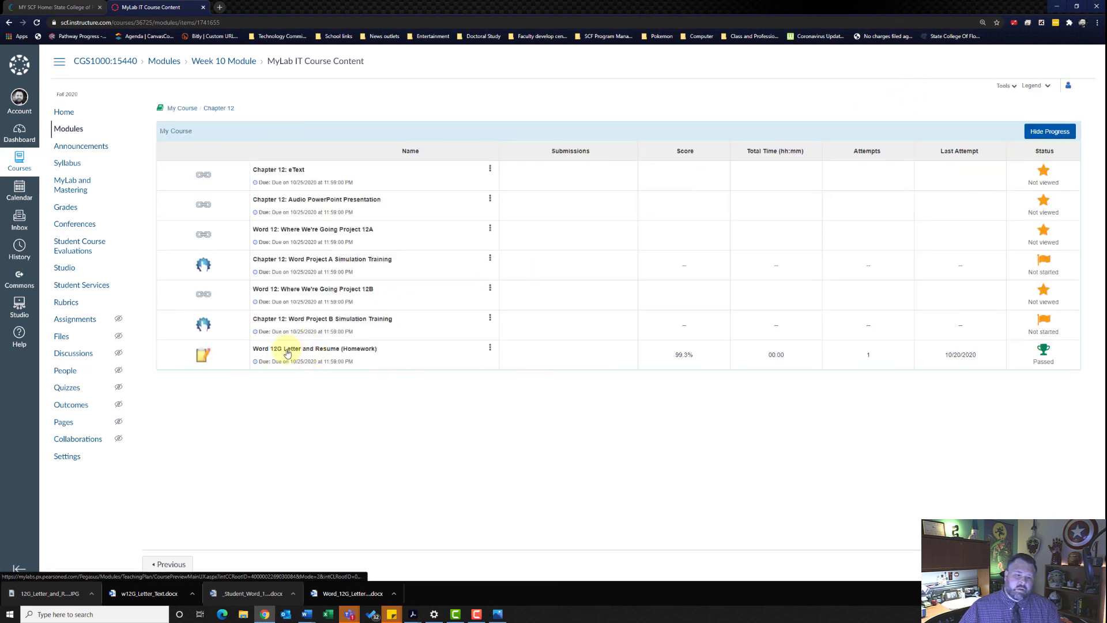
pyautogui.click(300, 349)
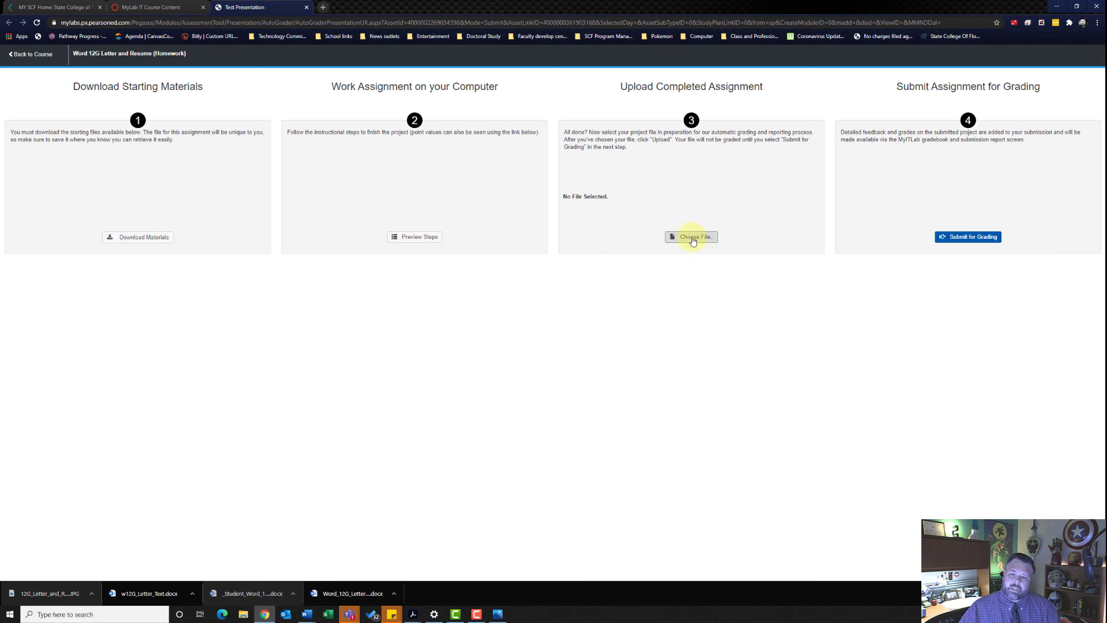
# Upload _Student_Word_12G_Letter_and_Resume from Downloads, submit it for grading and close the assignment page
pyautogui.click(694, 240)
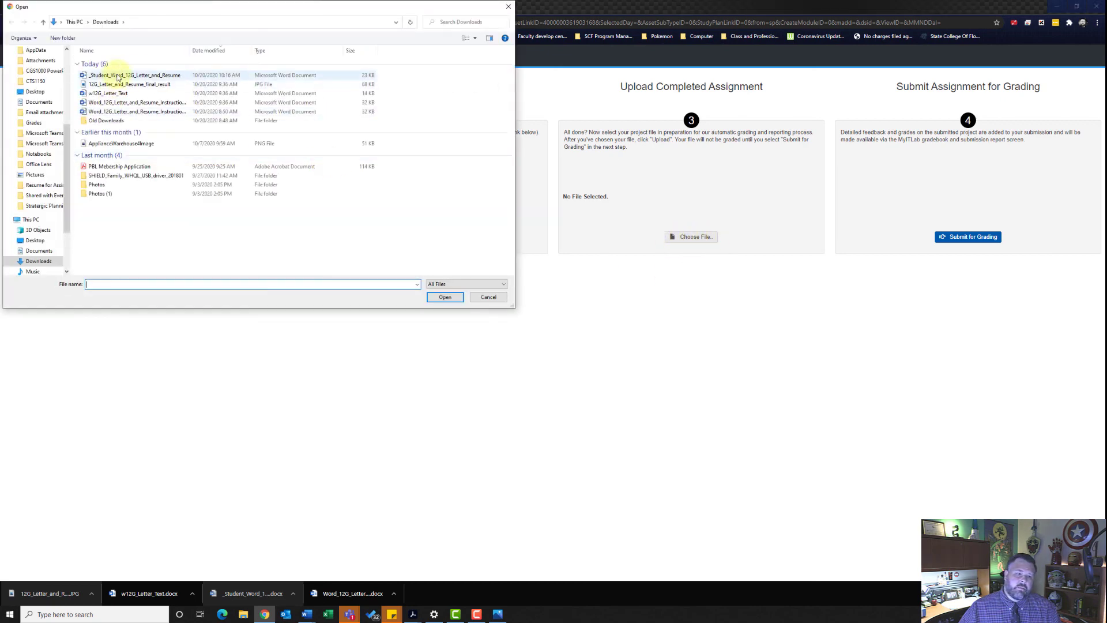
pyautogui.click(120, 75)
pyautogui.click(445, 296)
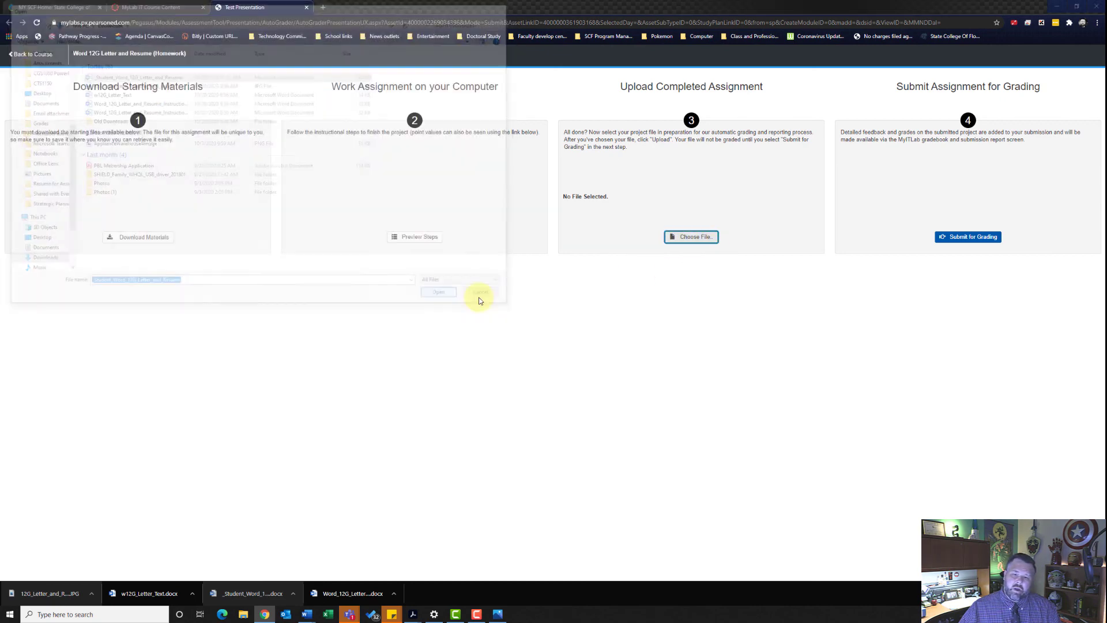
pyautogui.click(686, 244)
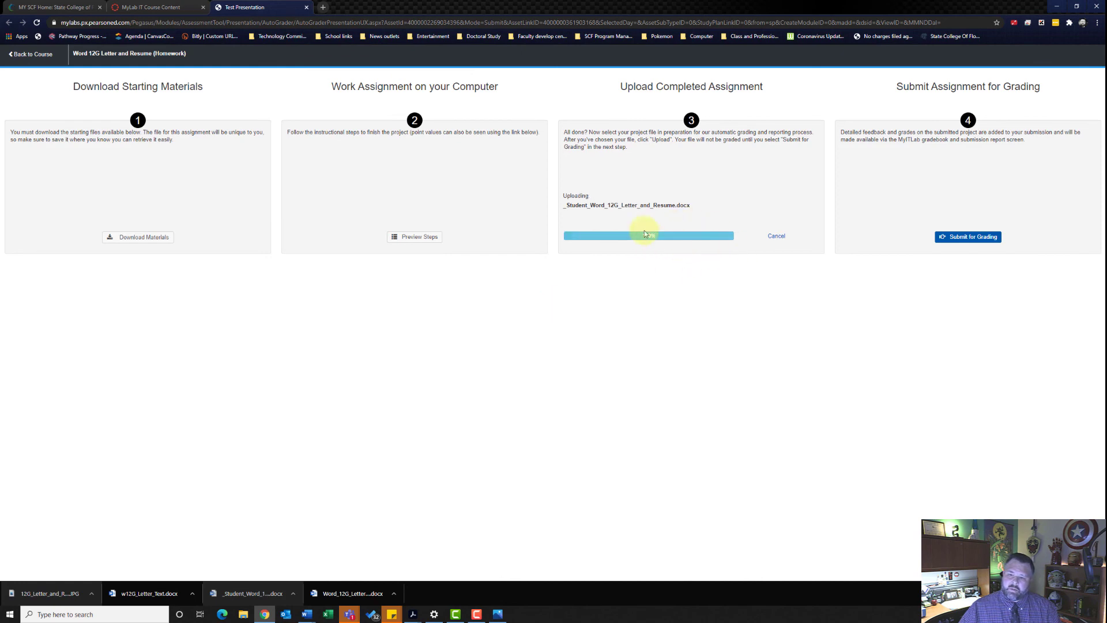
pyautogui.click(964, 237)
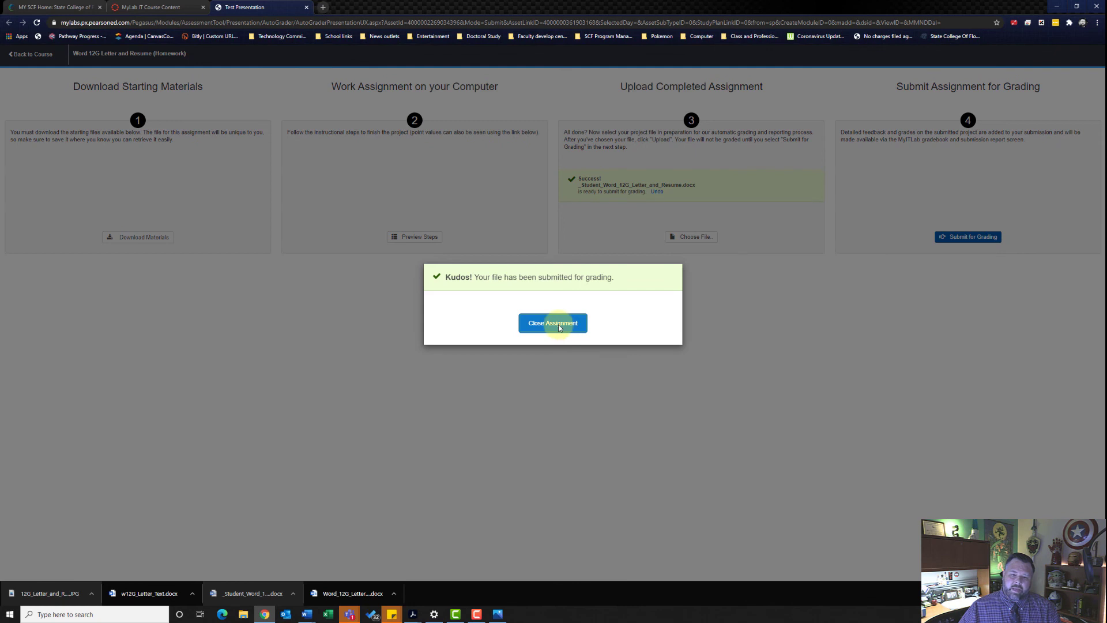
pyautogui.click(307, 7)
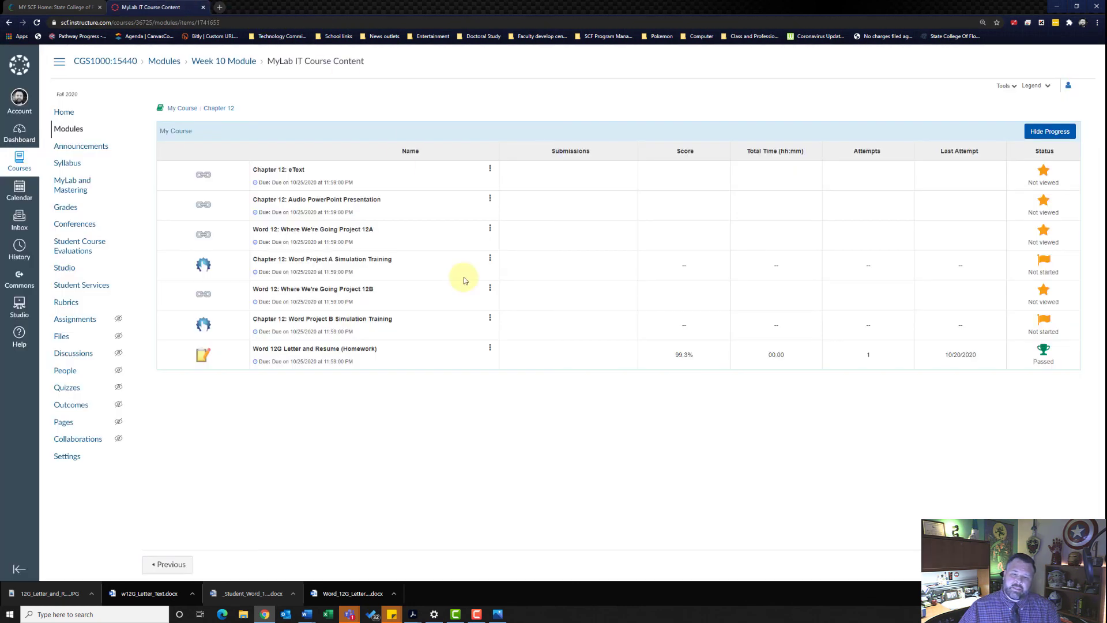
# Open the submission results of the Word 12G Letter and Resume homework from the Chapter 12 course list
pyautogui.click(491, 348)
pyautogui.click(463, 328)
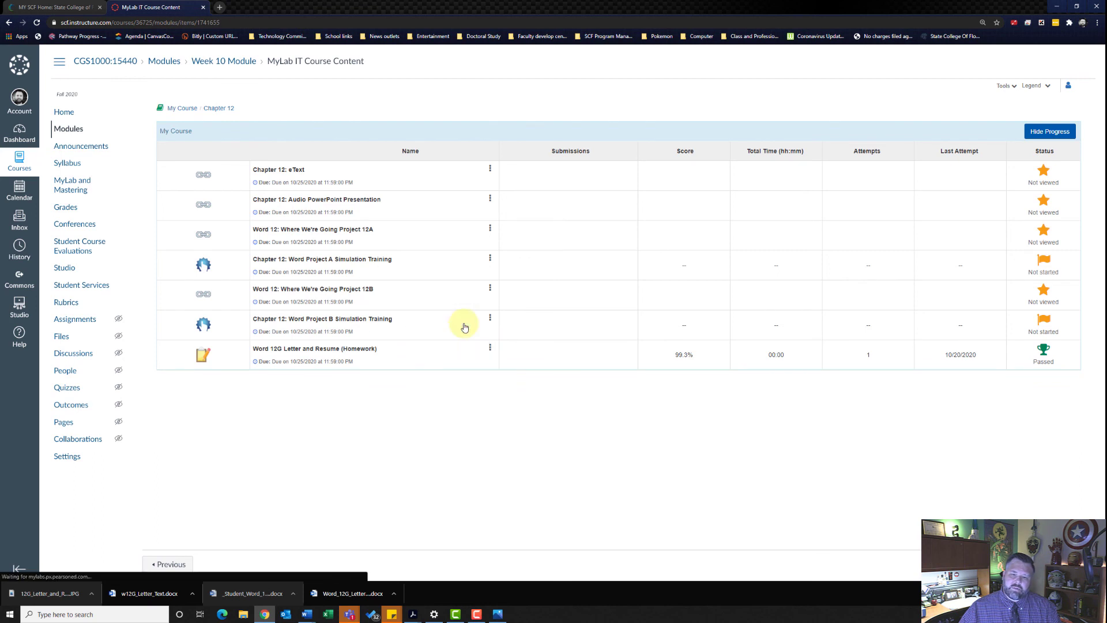